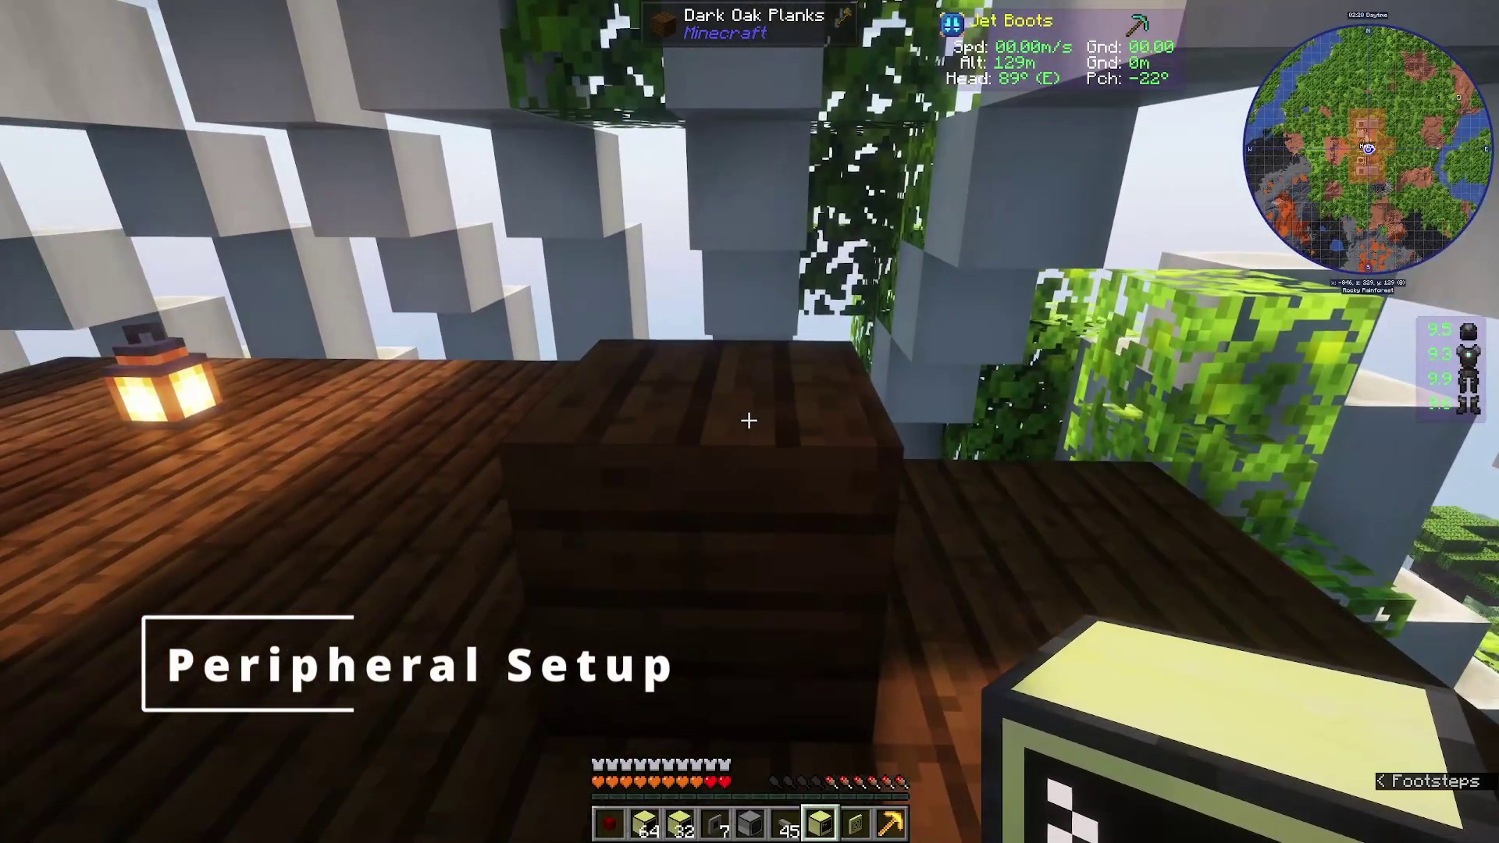
Step: Place the advanced computer on the dark oak planks pedestal and mount the ender modem on top of it
{"action": "right_click", "coordinate": [749, 421]}
{"action": "scroll", "coordinate": [749, 420], "scroll_direction": "down", "scroll_amount": 1}
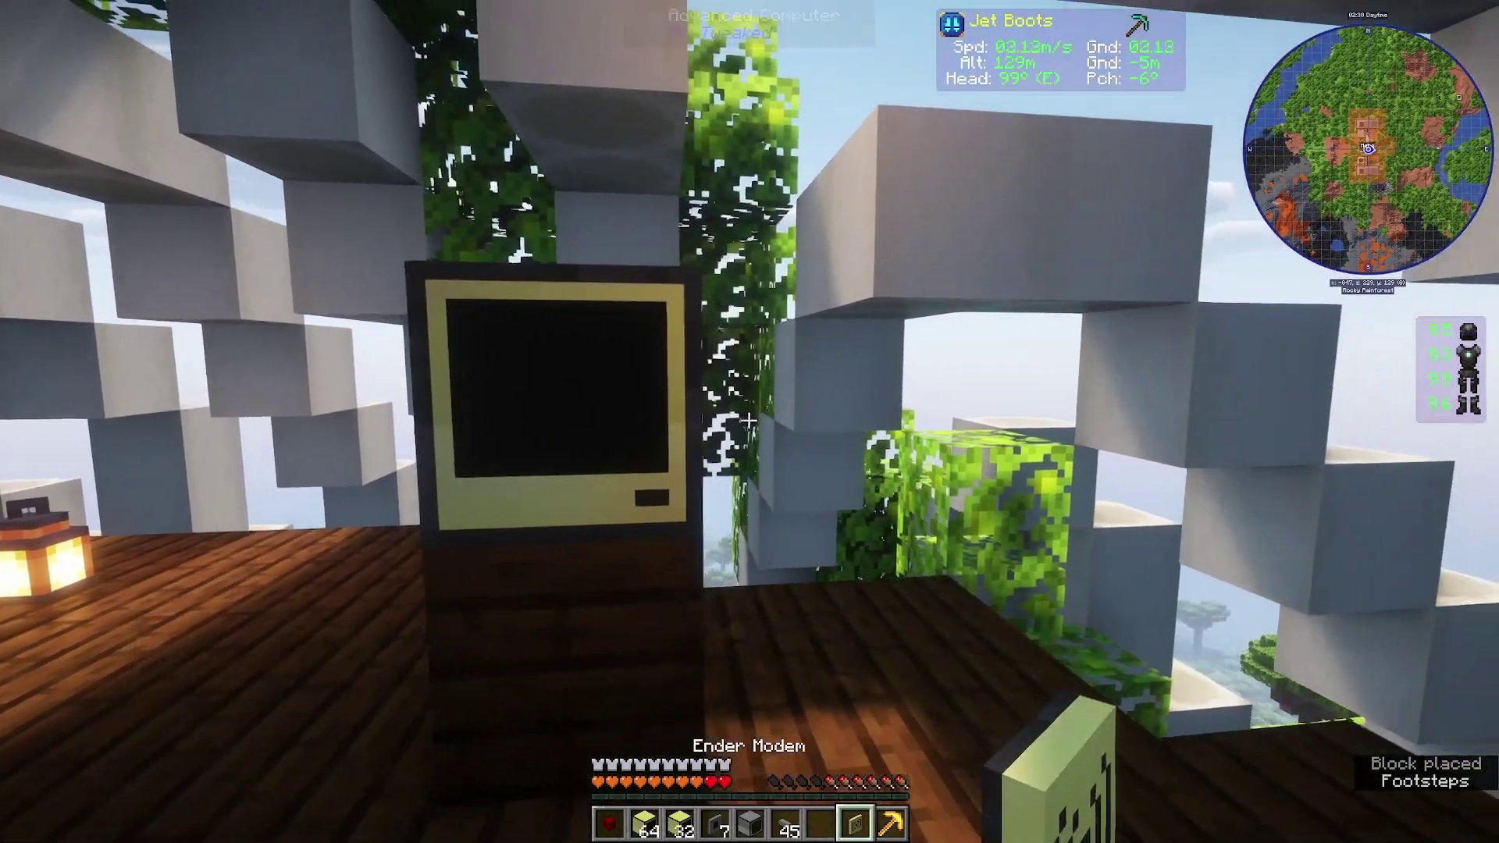
{"action": "key", "text": "space"}
{"action": "key", "text": "w"}
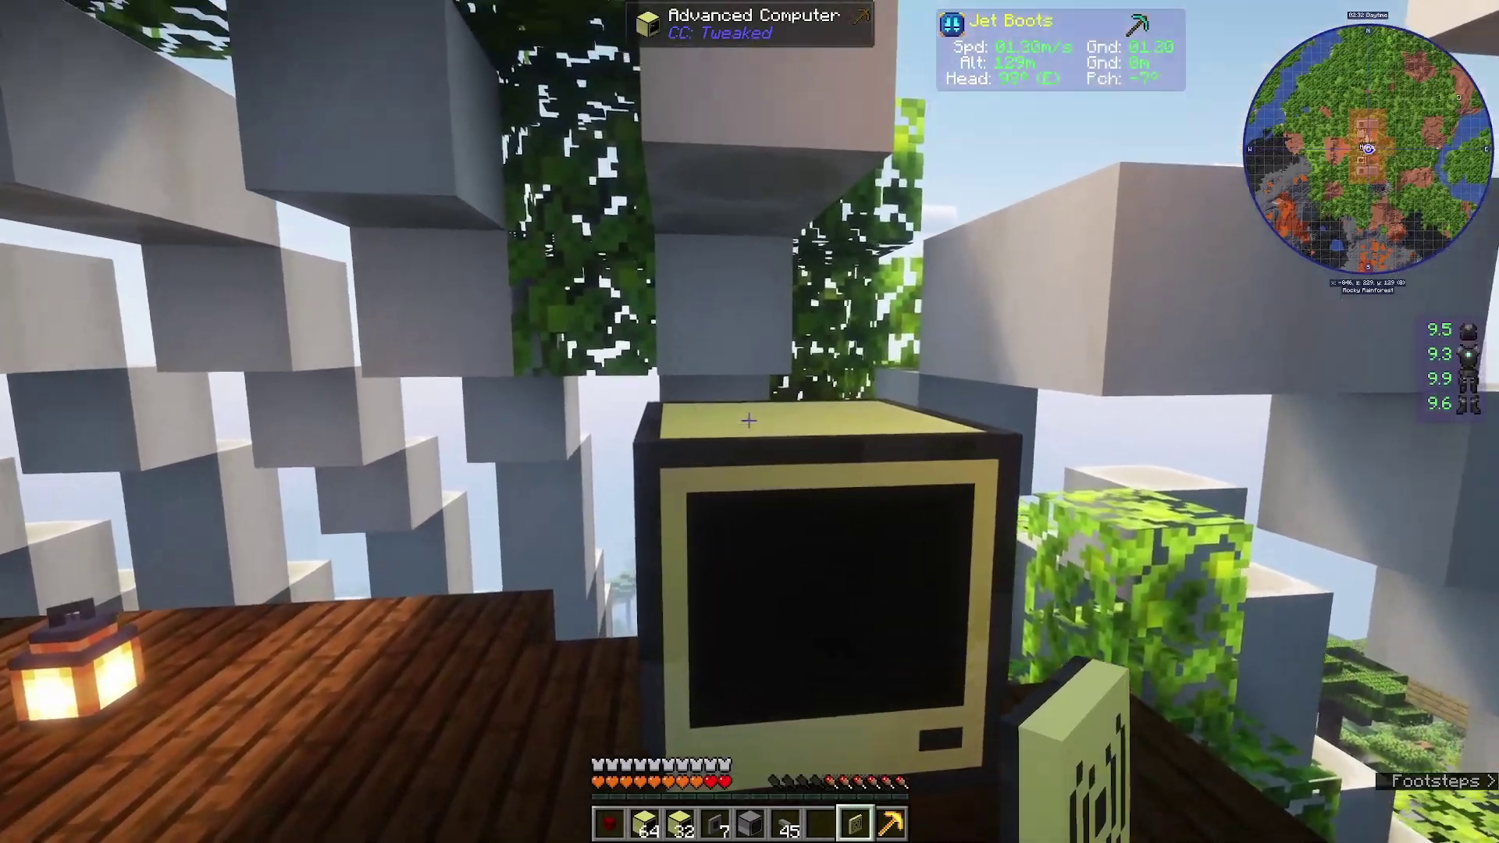
{"action": "right_click", "coordinate": [749, 421]}
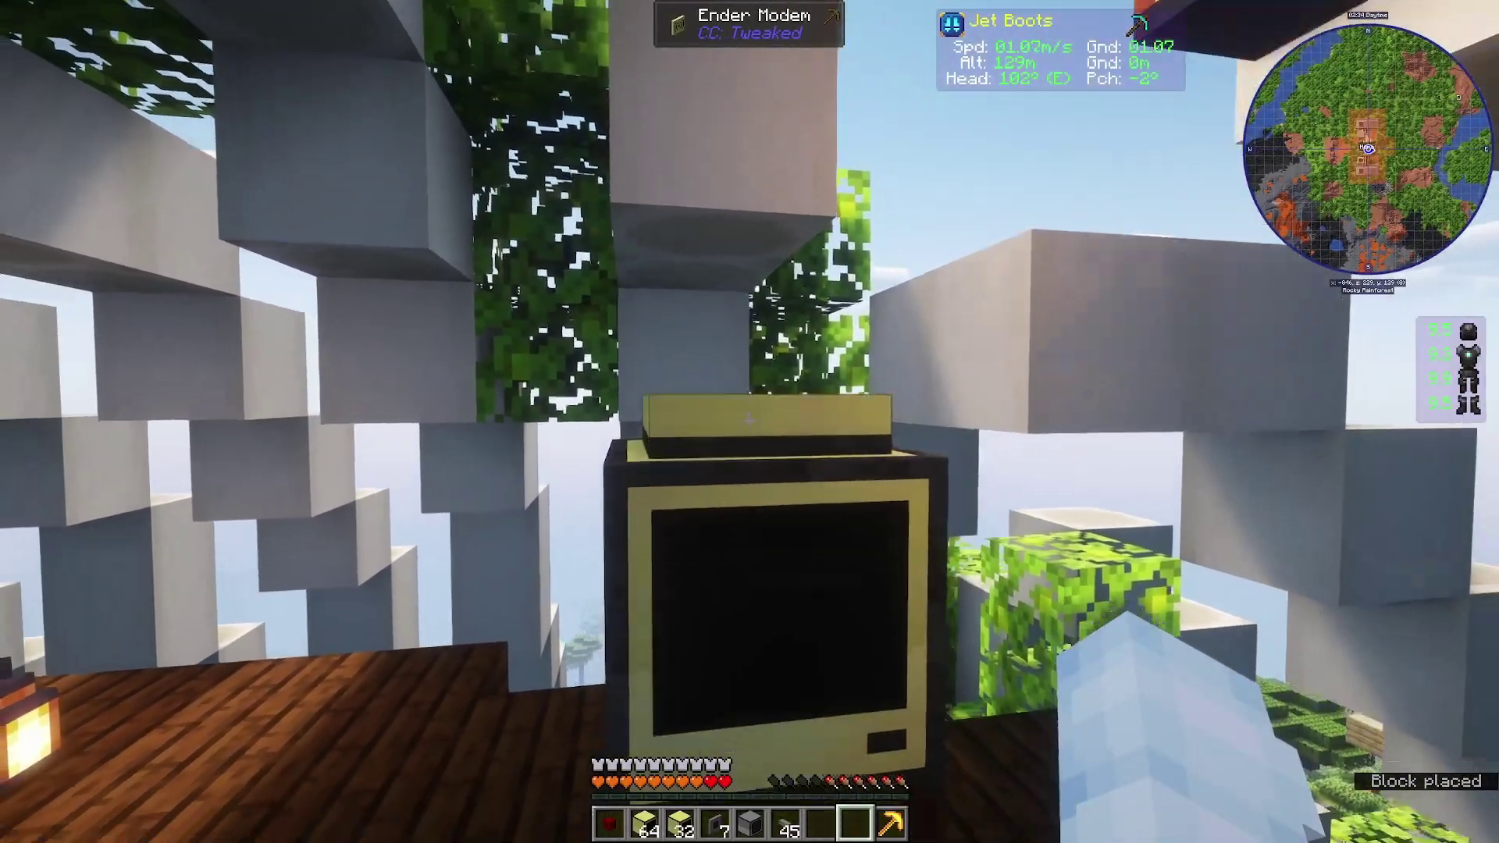
{"action": "scroll", "coordinate": [748, 420], "scroll_direction": "up", "scroll_amount": 2}
{"action": "key", "text": "a"}
{"action": "scroll", "coordinate": [749, 421], "scroll_direction": "up", "scroll_amount": 4}
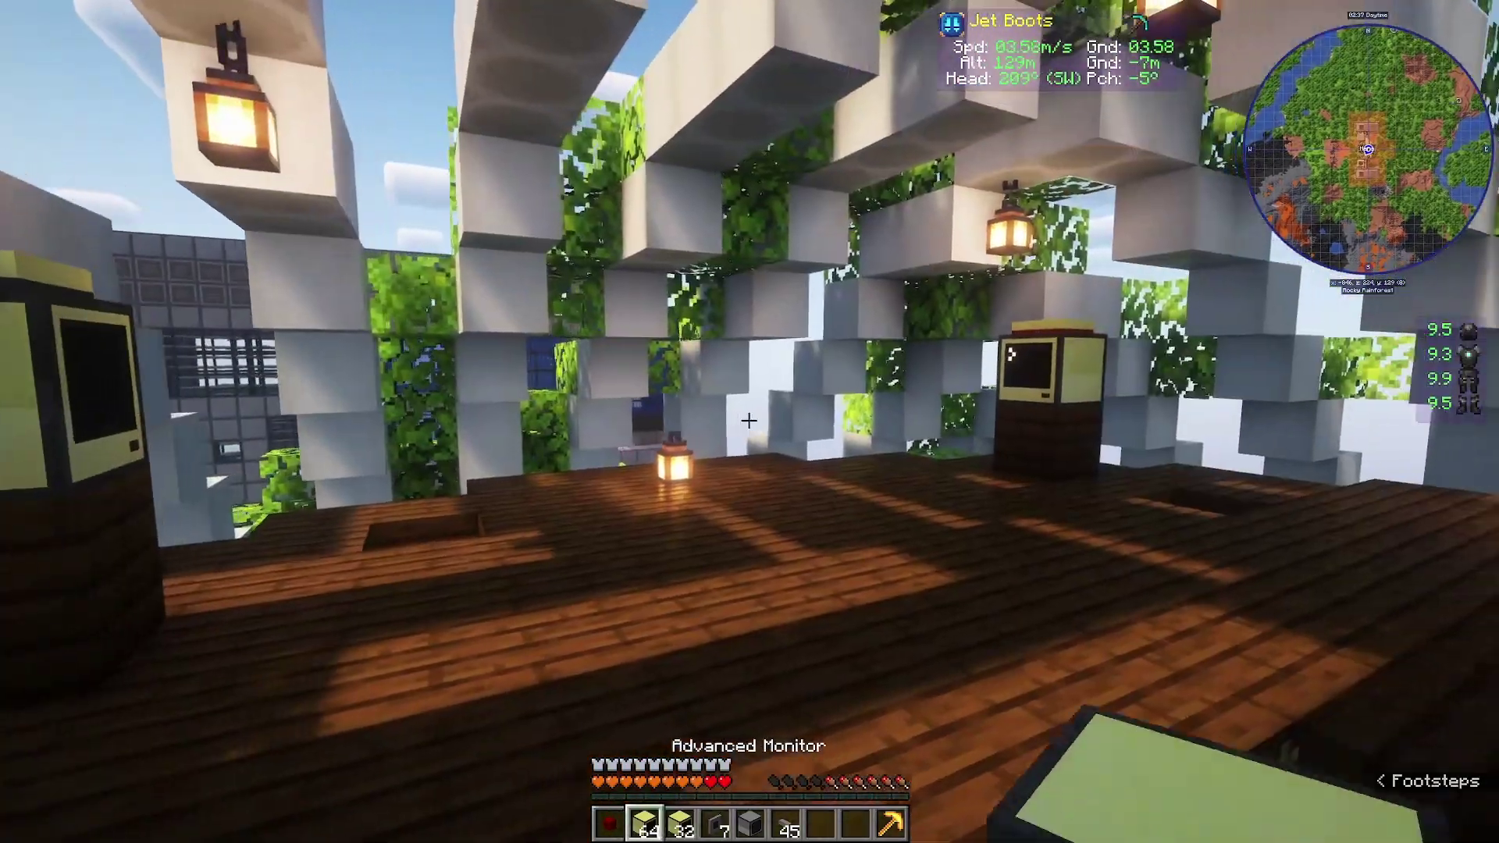
{"action": "key", "text": "4"}
{"action": "key", "text": "5"}
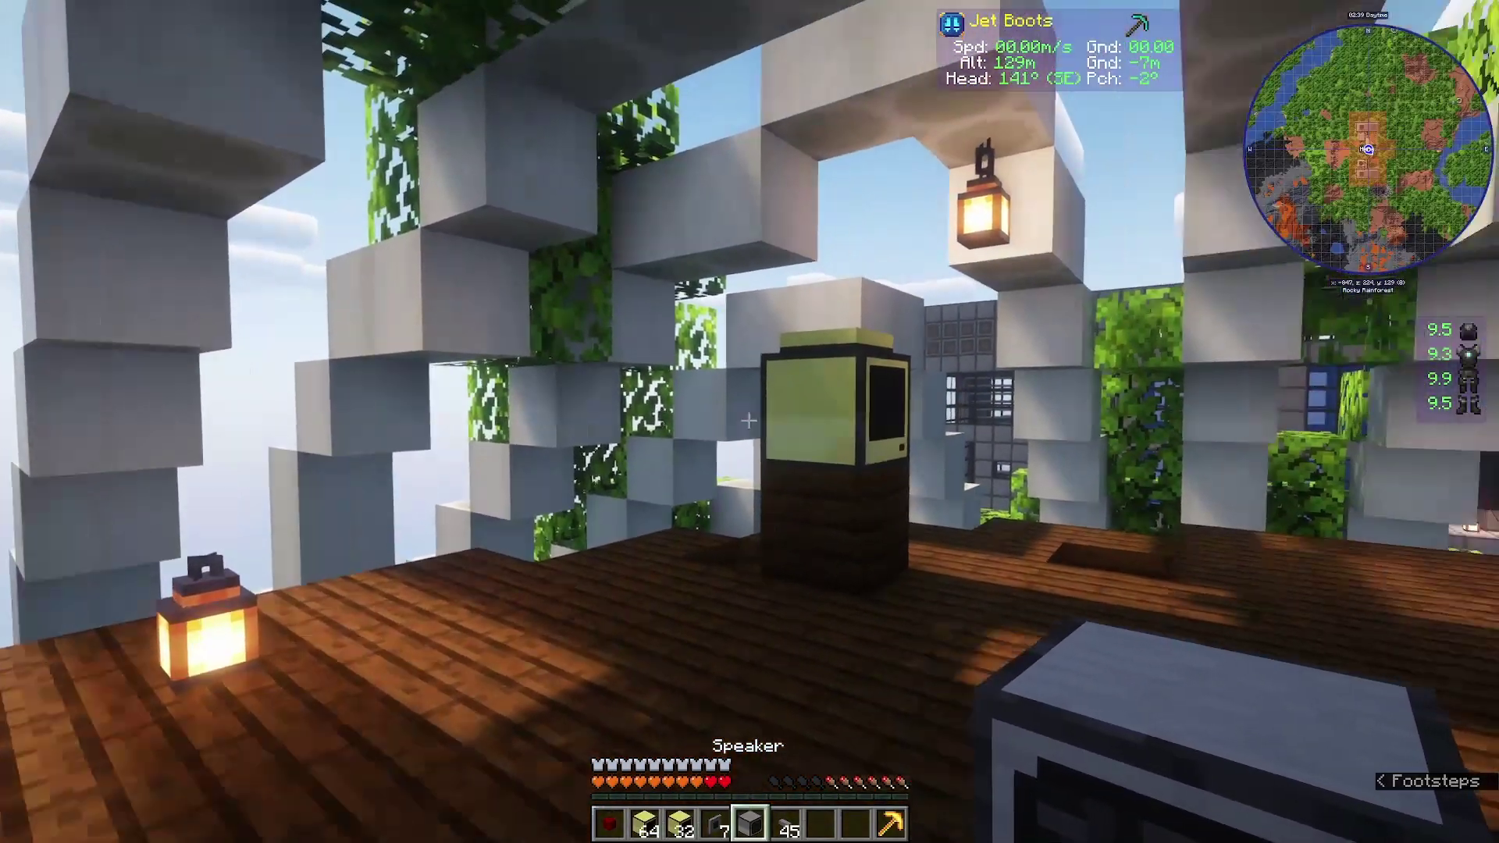
{"action": "key", "text": "2"}
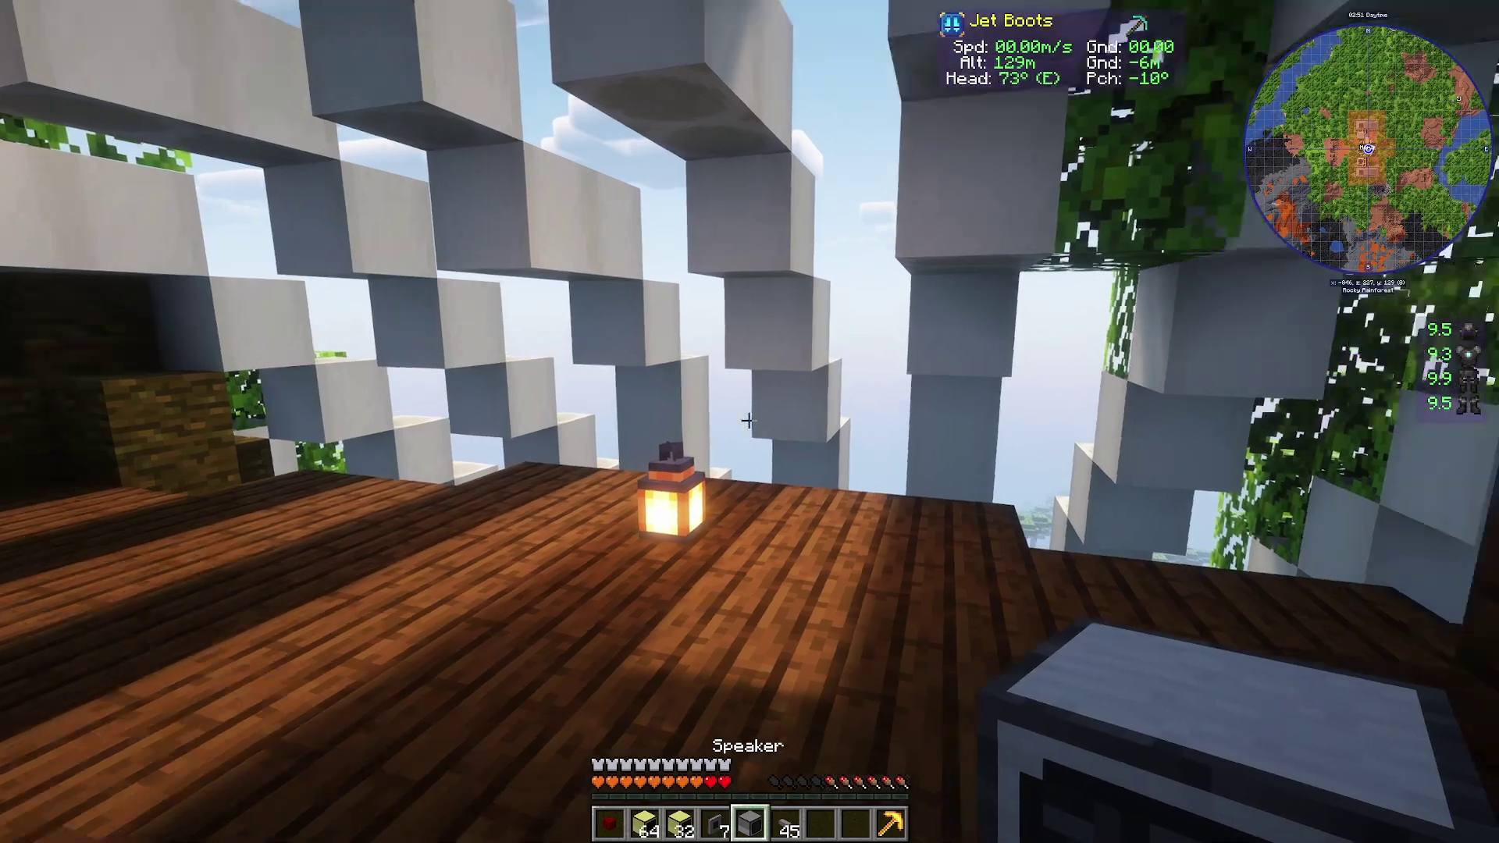
Step: Attach a wired modem to the back of the east-side advanced computer
{"action": "key", "text": "w"}
{"action": "key", "text": "a"}
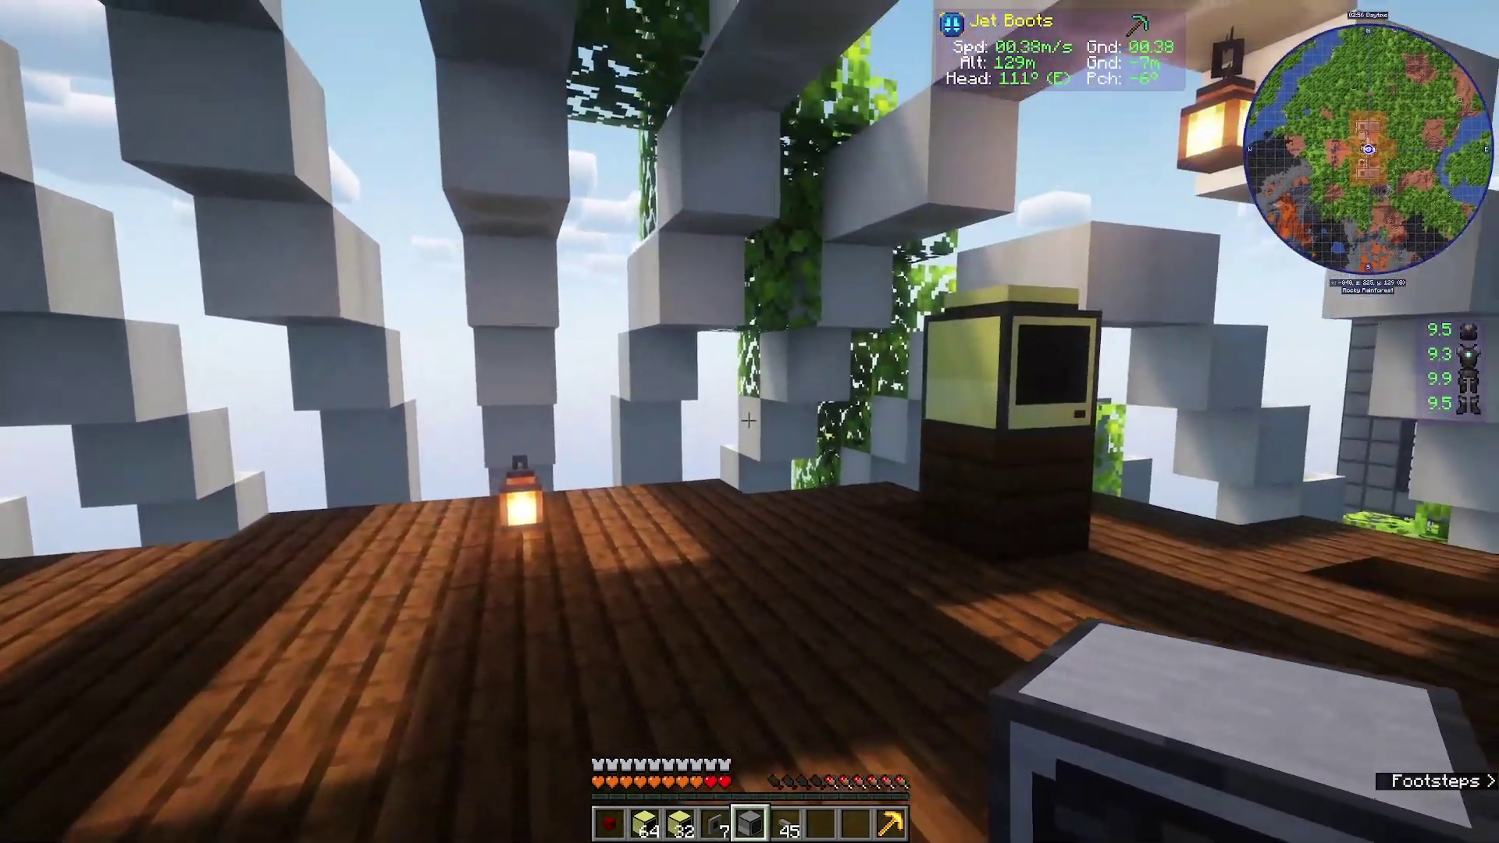
{"action": "key", "text": "4"}
{"action": "right_click", "coordinate": [749, 420]}
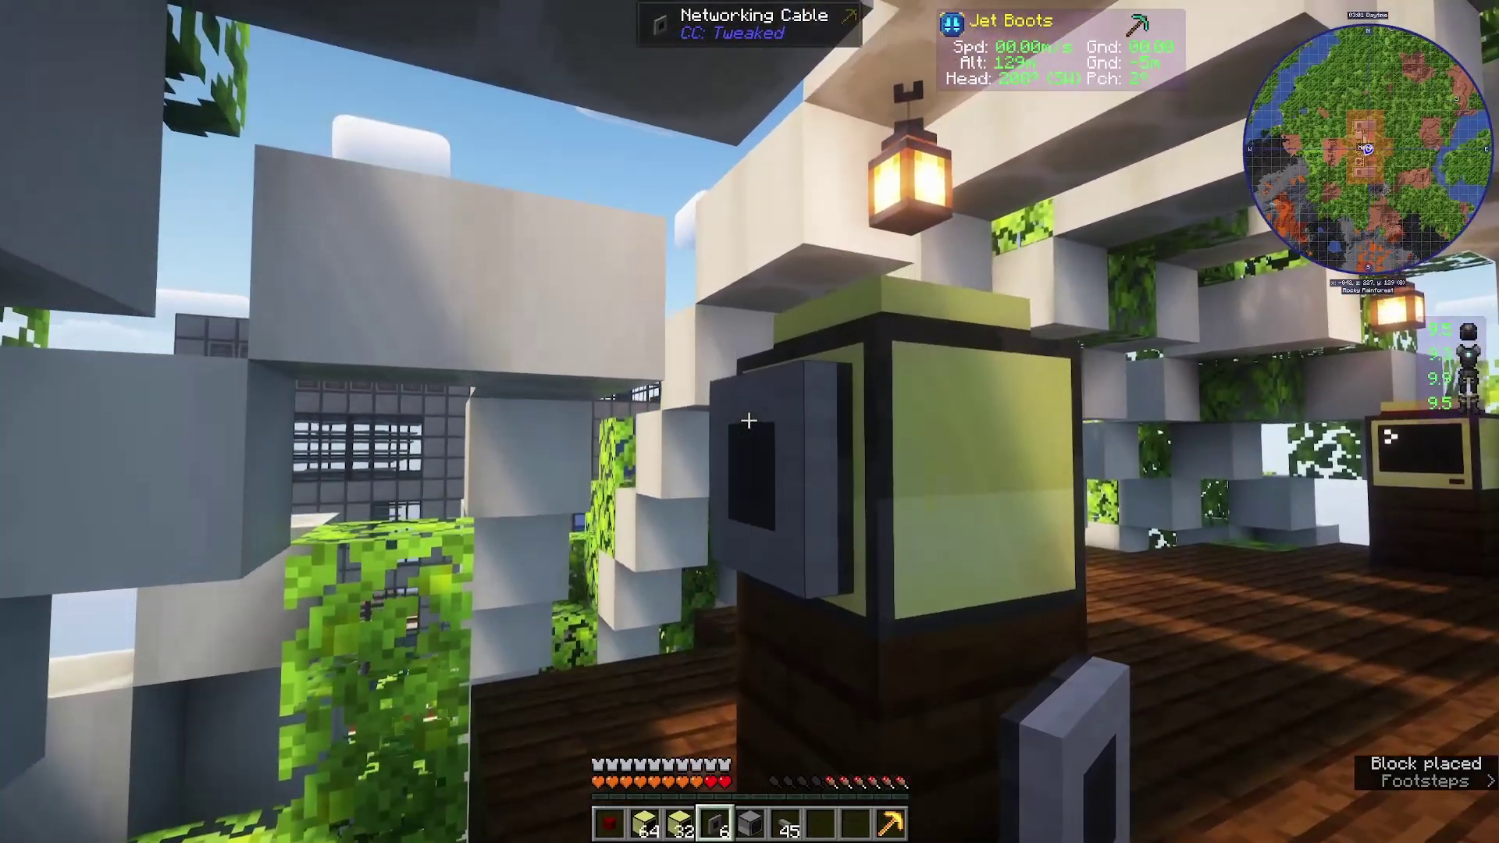
{"action": "key", "text": "5"}
{"action": "key", "text": "w"}
{"action": "key", "text": "4"}
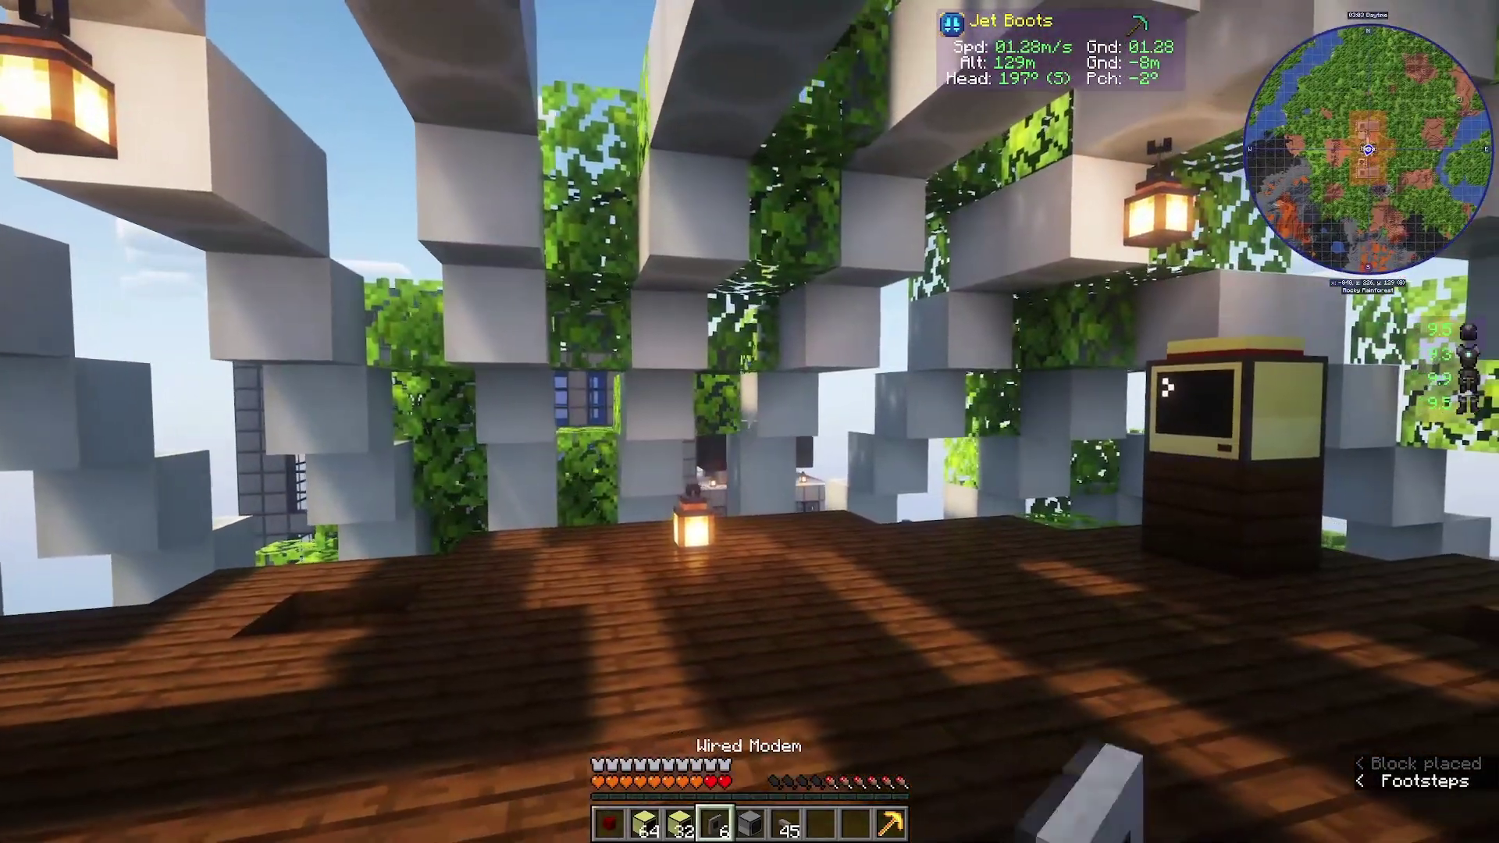
Step: Place eight advanced monitor blocks beside the computer as the start of the east wall screen
{"action": "key", "text": "w"}
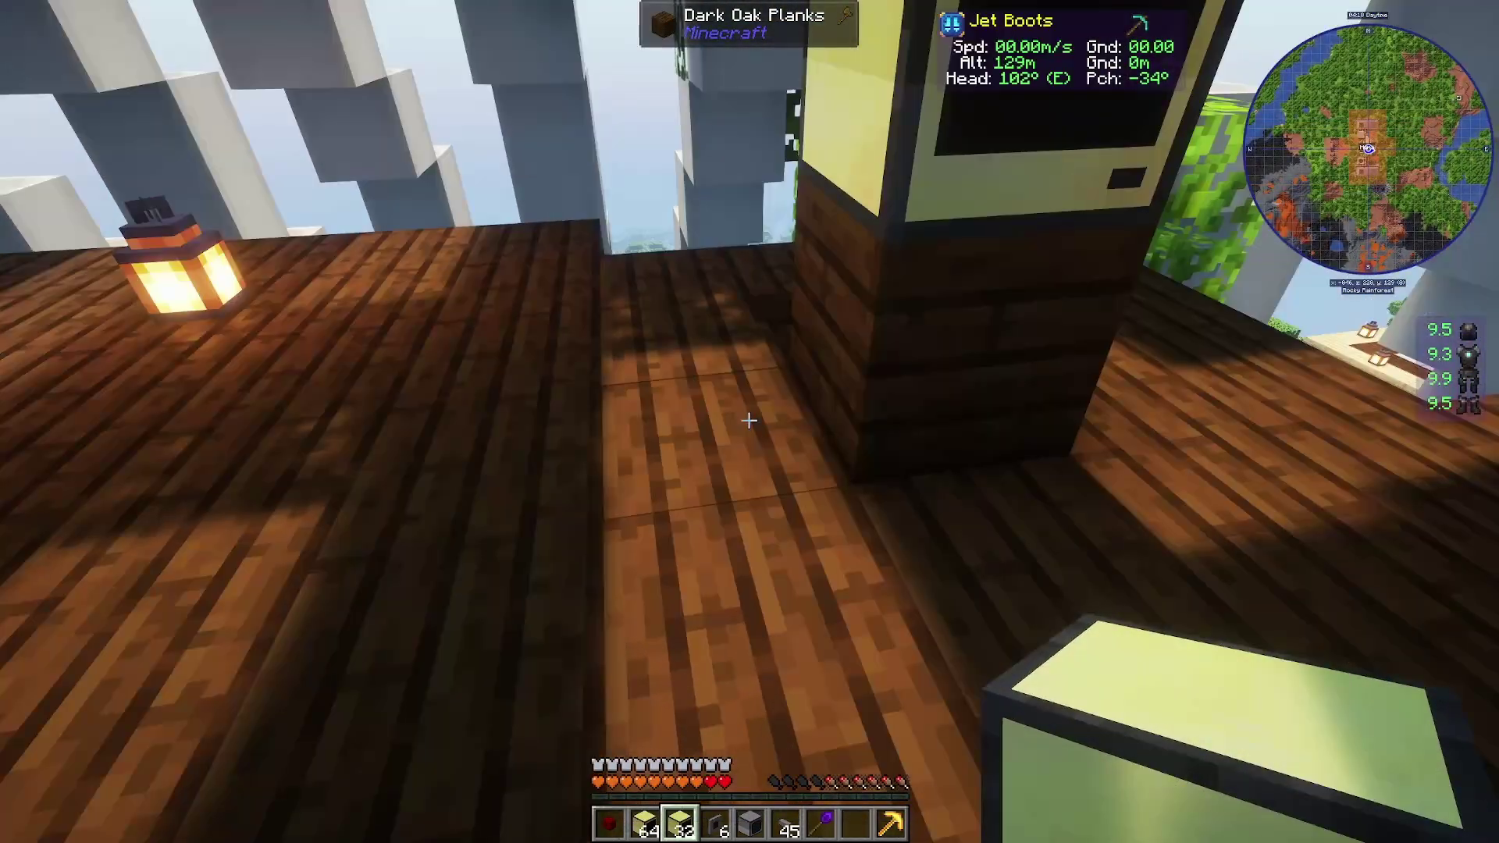
{"action": "key", "text": "a"}
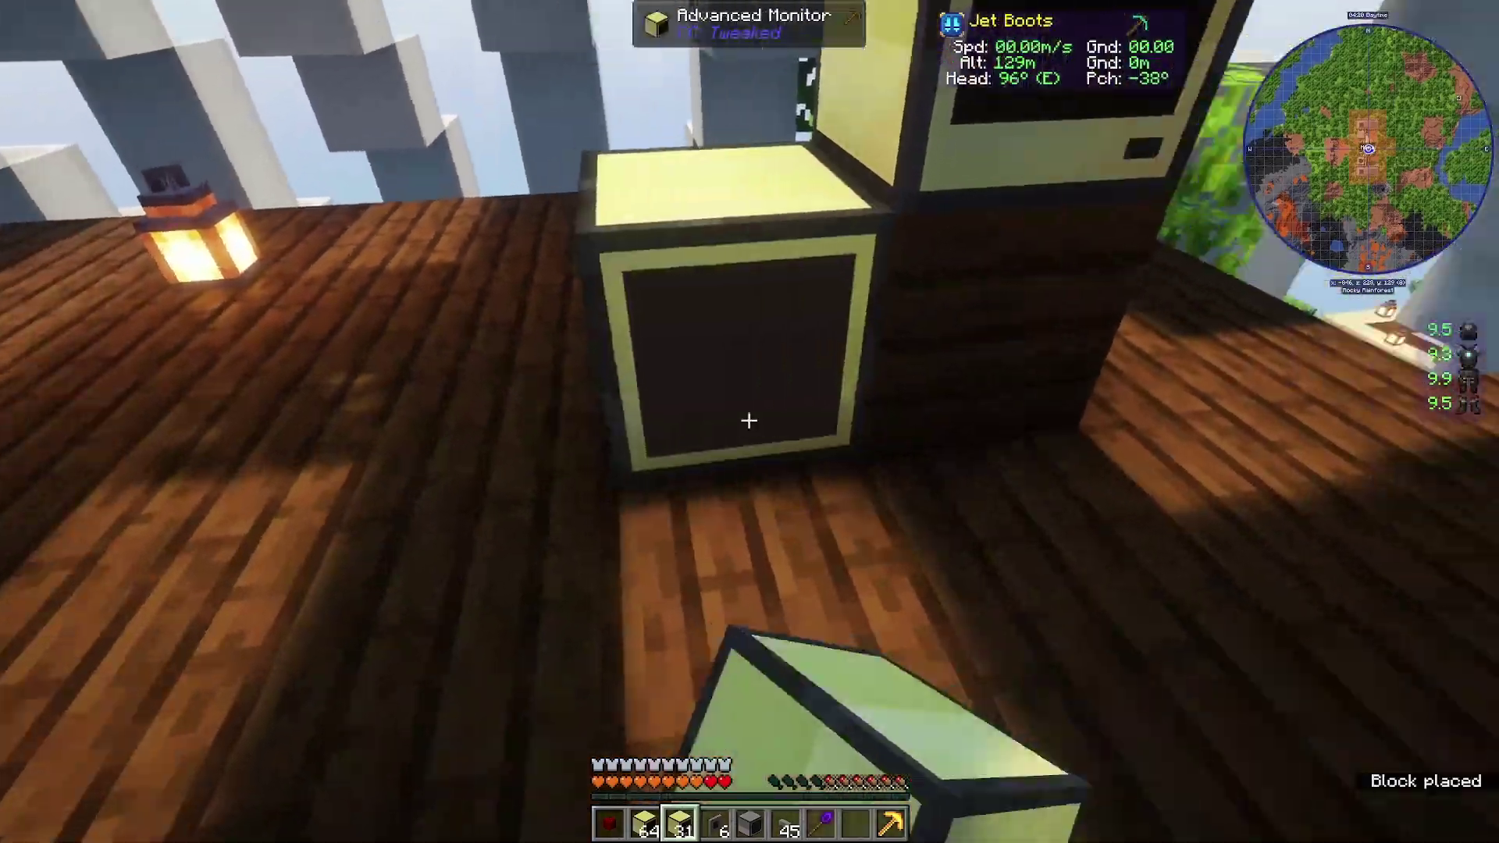
{"action": "right_click", "coordinate": [749, 421]}
{"action": "right_click", "coordinate": [748, 421]}
{"action": "right_click", "coordinate": [749, 421]}
{"action": "right_click", "coordinate": [749, 421]}
{"action": "right_click", "coordinate": [748, 421]}
{"action": "right_click", "coordinate": [749, 421]}
{"action": "right_click", "coordinate": [748, 420]}
{"action": "key", "text": "7"}
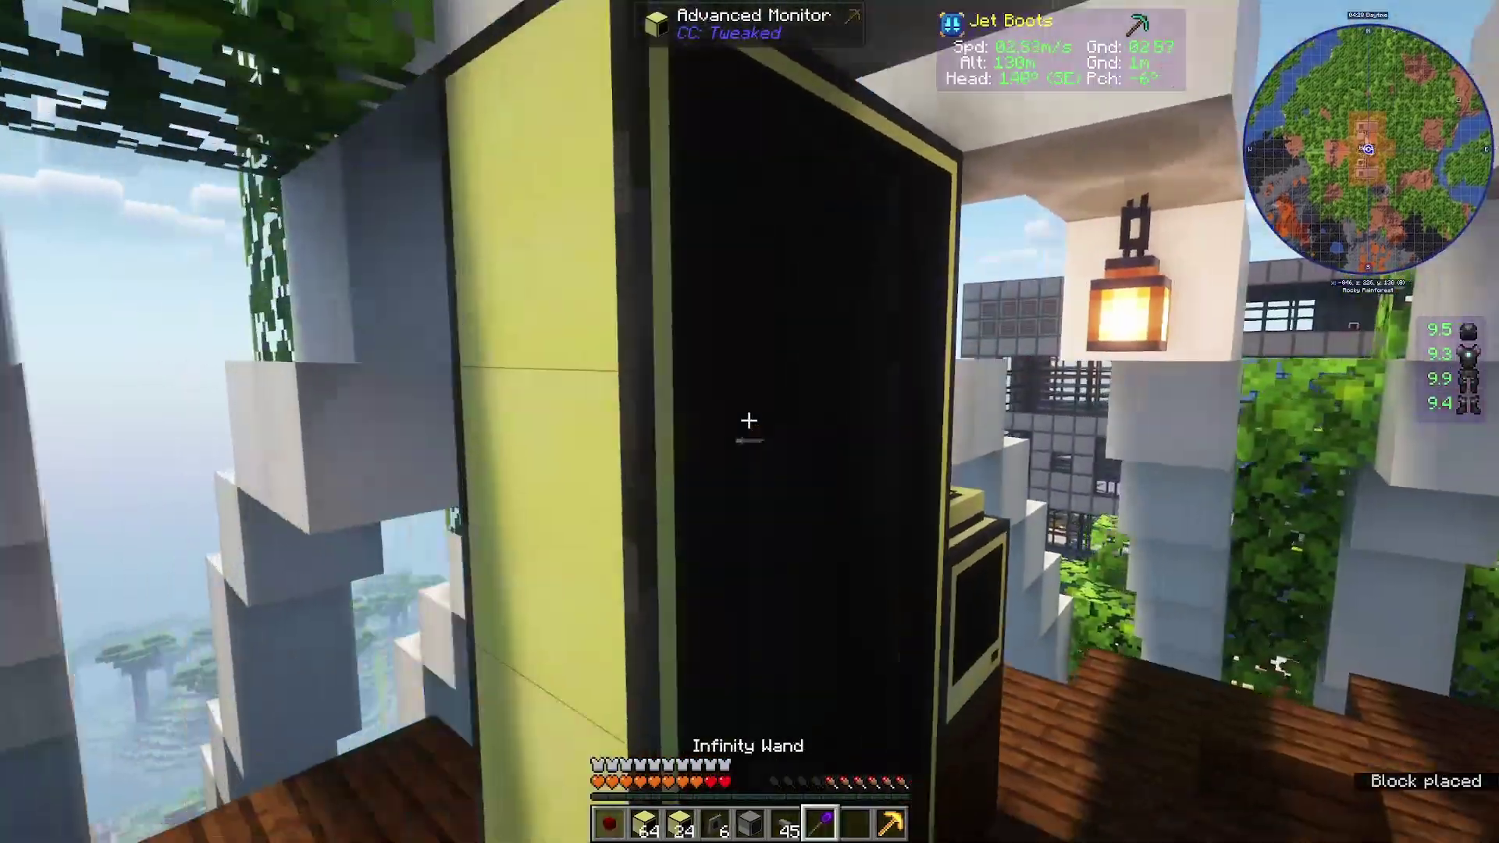
Step: Extend the advanced monitor blocks sideways with the Infinity Wand into one large screen beside the computer
{"action": "right_click", "coordinate": [749, 421]}
{"action": "right_click", "coordinate": [749, 421]}
{"action": "right_click", "coordinate": [749, 421]}
{"action": "right_click", "coordinate": [749, 420]}
{"action": "right_click", "coordinate": [749, 421]}
{"action": "scroll", "coordinate": [749, 421], "scroll_direction": "down", "scroll_amount": 2}
{"action": "key", "text": "d"}
{"action": "scroll", "coordinate": [749, 421], "scroll_direction": "up", "scroll_amount": 1}
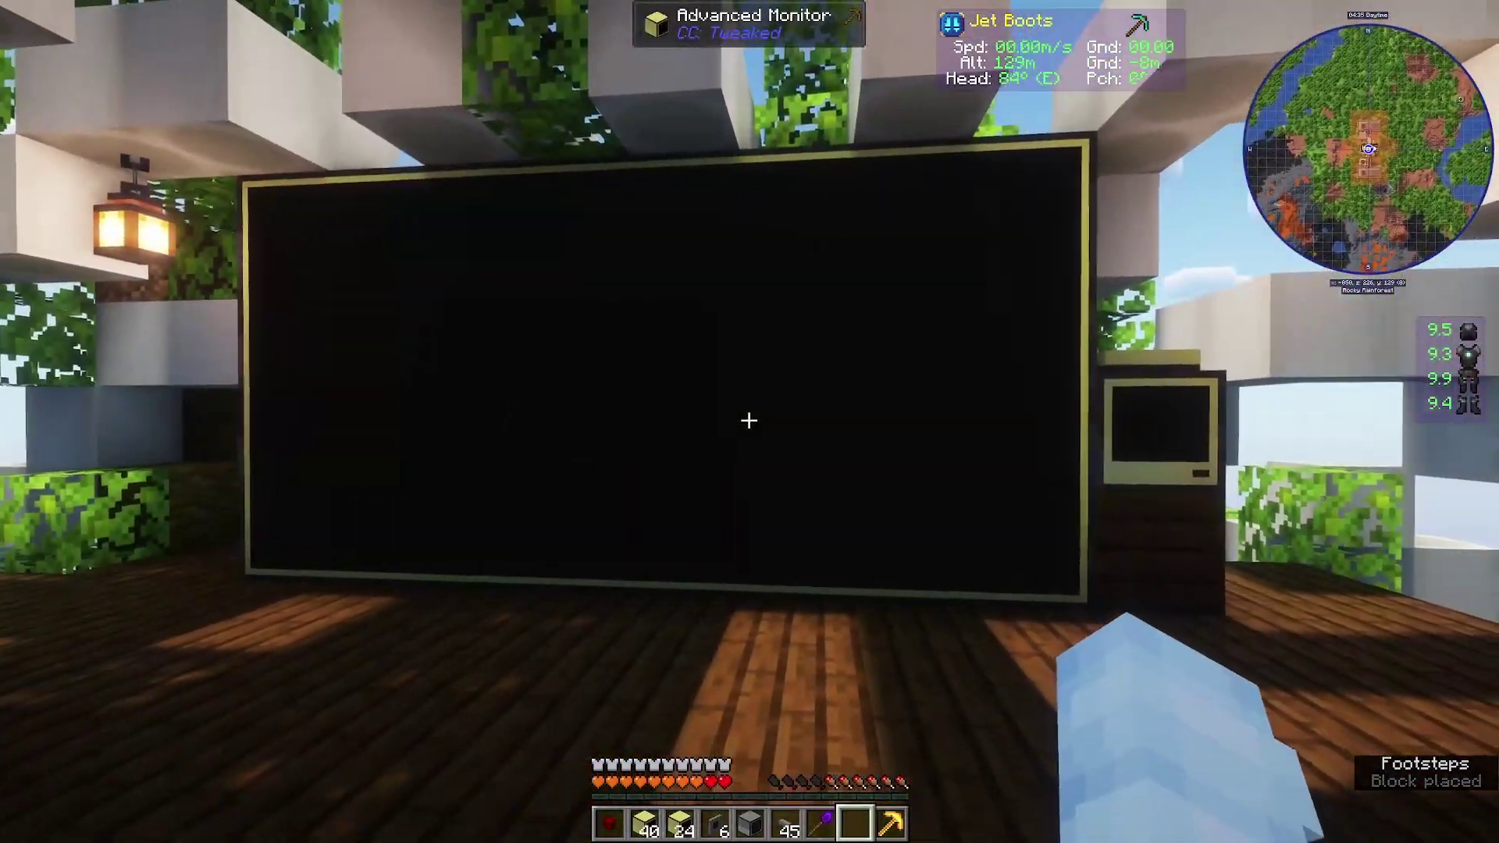
Step: Build large advanced monitor screens on the south and north sides of the platform using the Infinity Wand
{"action": "key", "text": "5"}
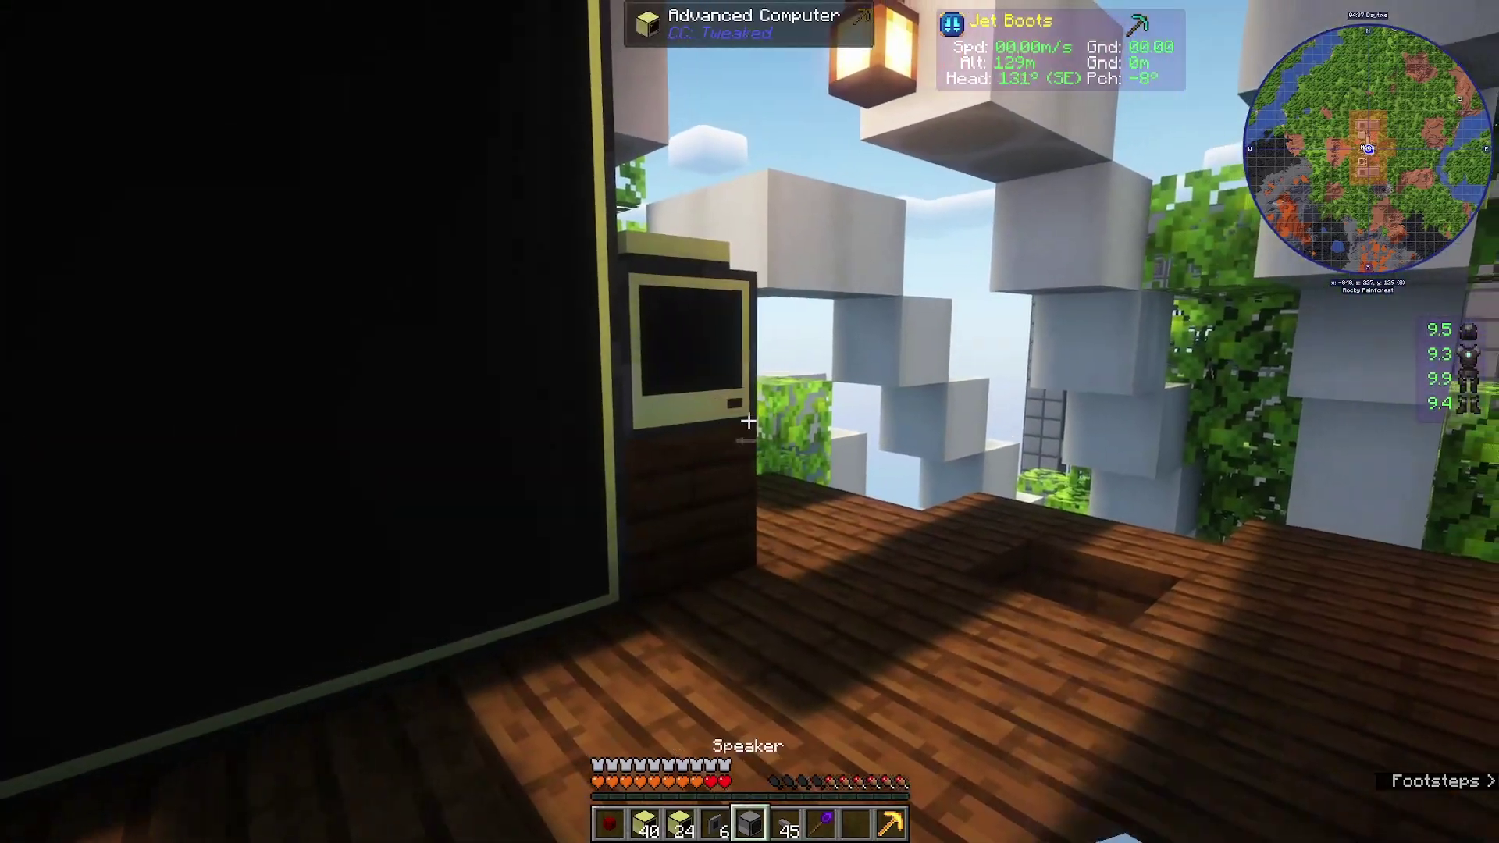
{"action": "key", "text": "3"}
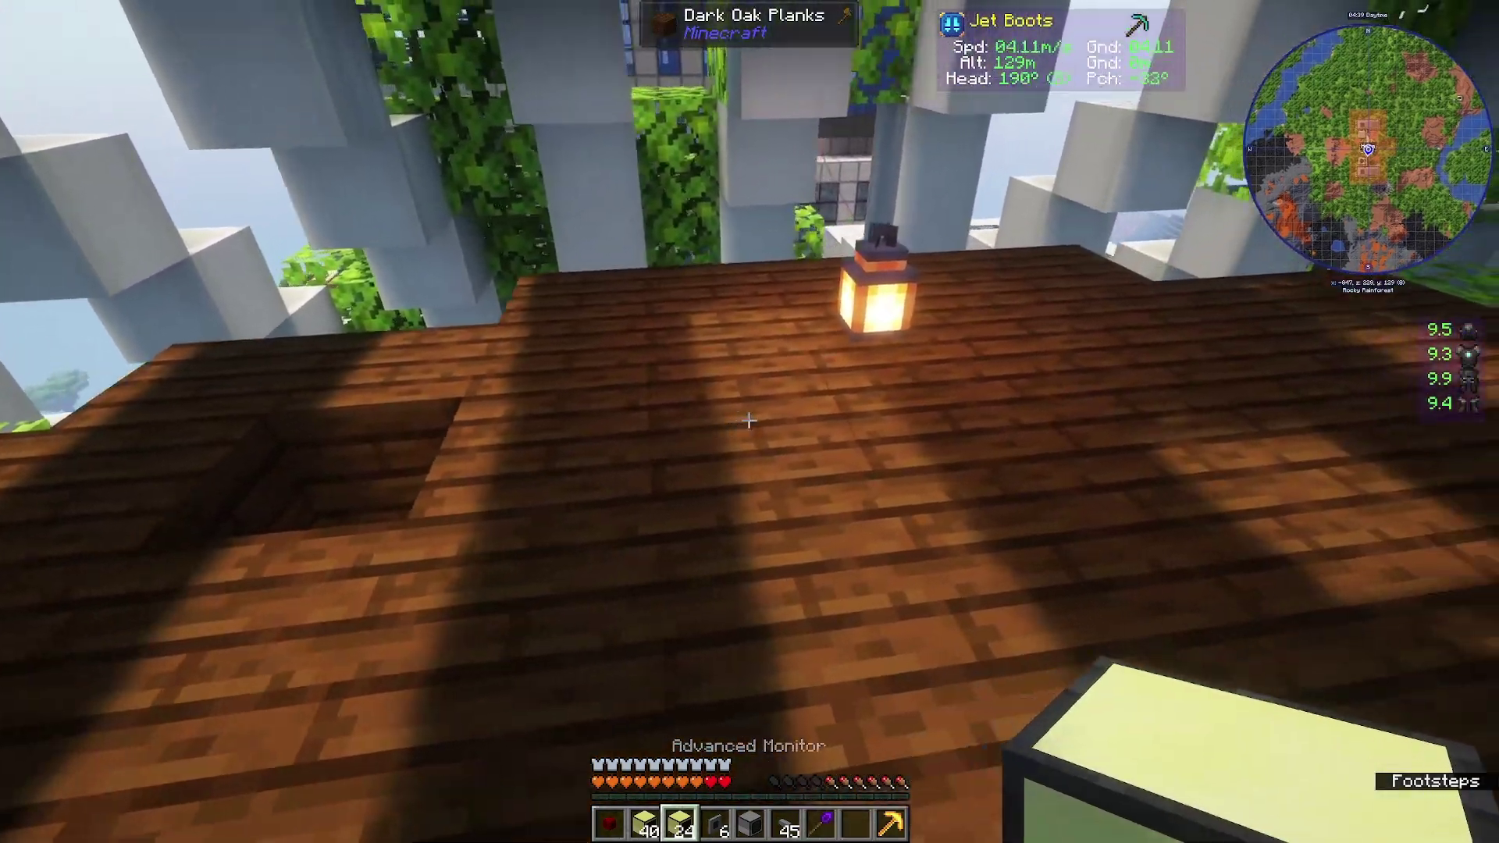
{"action": "right_click", "coordinate": [749, 421]}
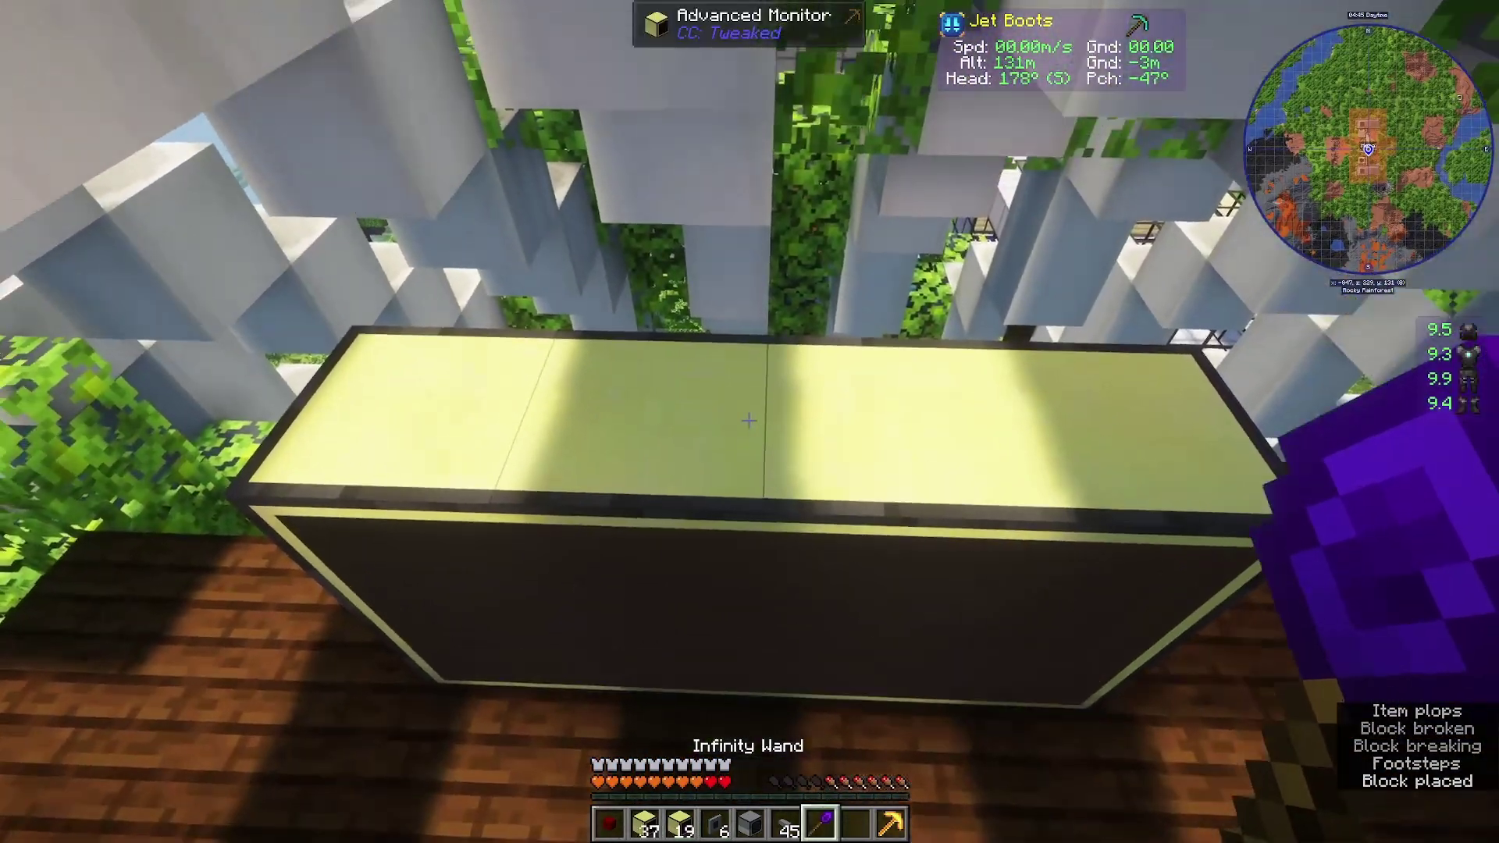
{"action": "key", "text": "3"}
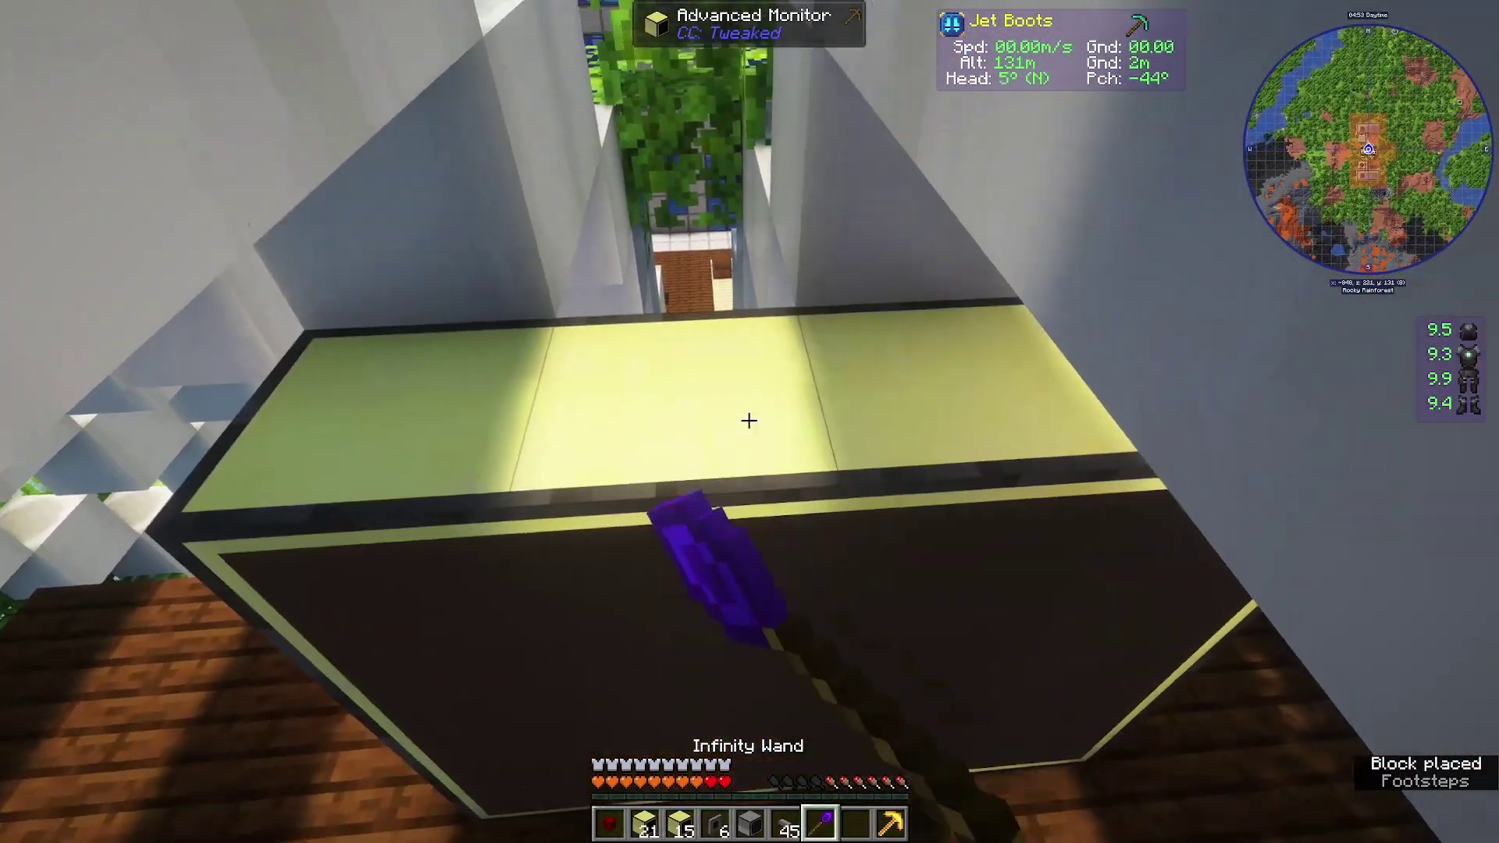
{"action": "key", "text": "8"}
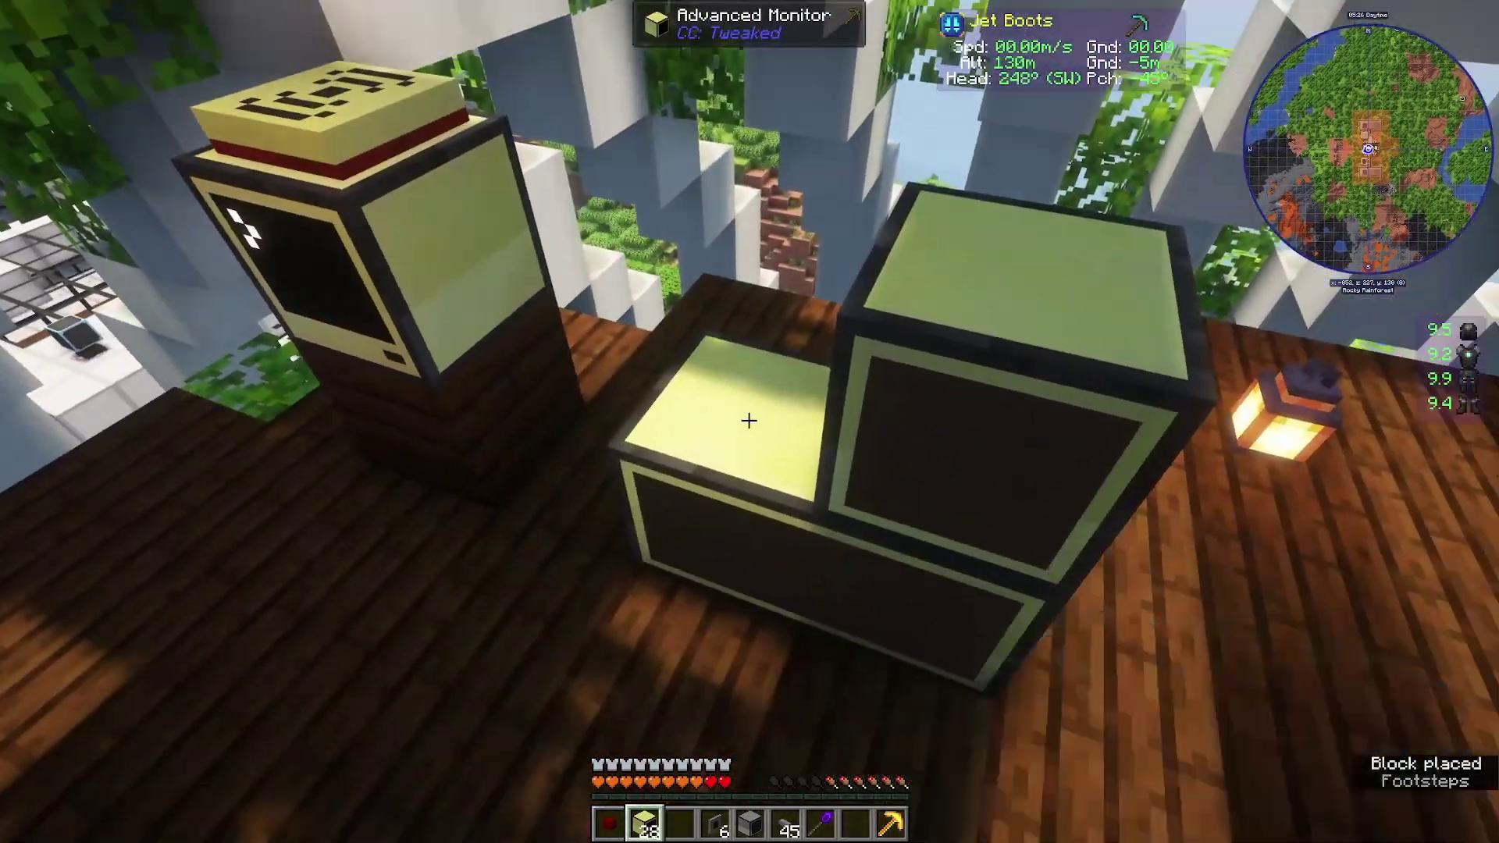
Step: Stack advanced monitor blocks on the west side and widen them into a large screen with the Infinity Wand
{"action": "right_click", "coordinate": [749, 420]}
{"action": "right_click", "coordinate": [750, 421]}
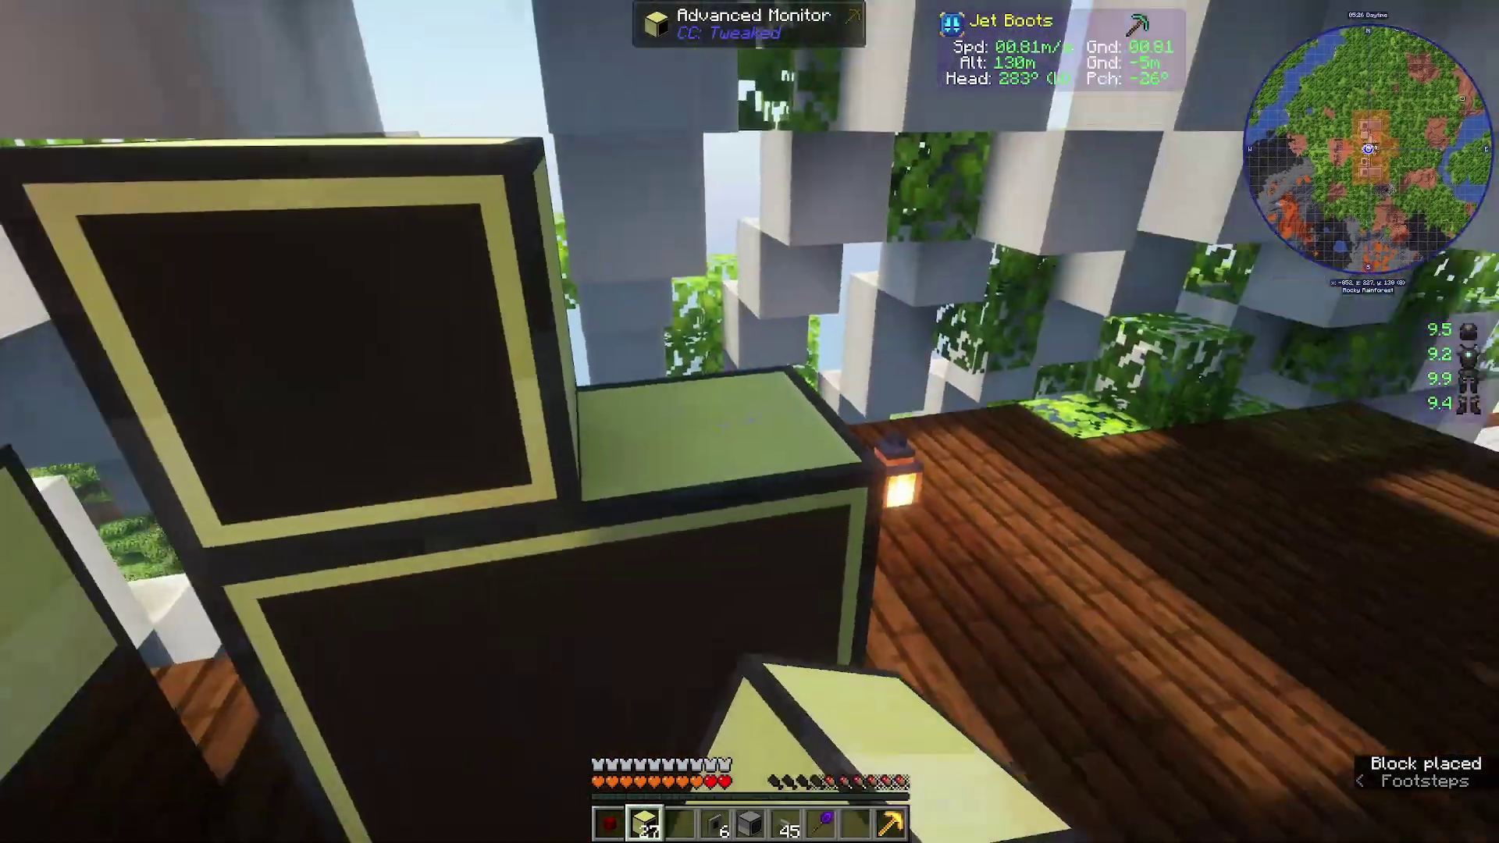
{"action": "right_click", "coordinate": [749, 421]}
{"action": "key", "text": "space"}
{"action": "right_click", "coordinate": [750, 420]}
{"action": "right_click", "coordinate": [749, 421]}
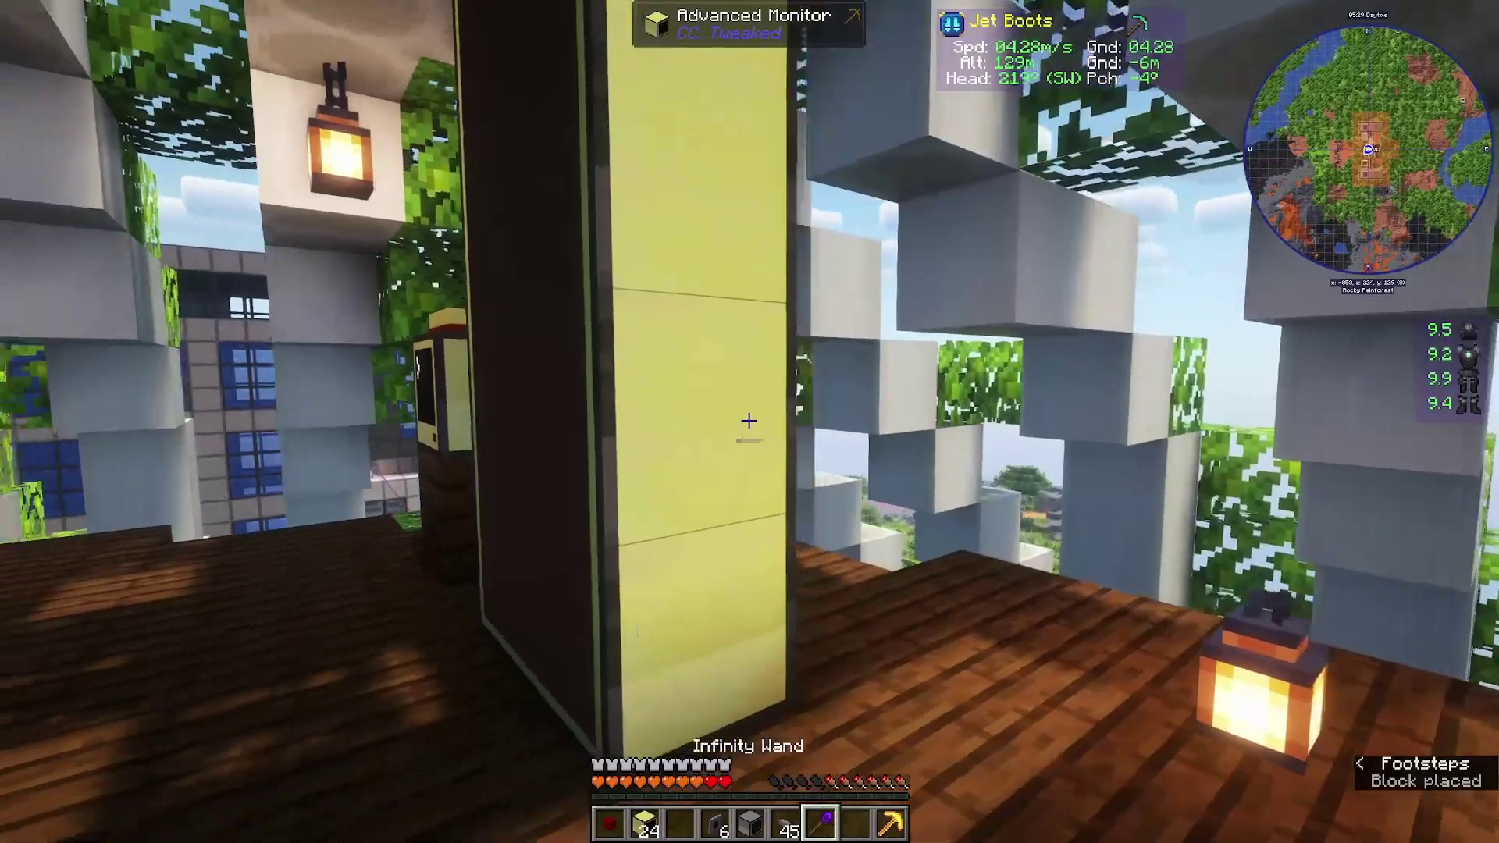
{"action": "right_click", "coordinate": [749, 421]}
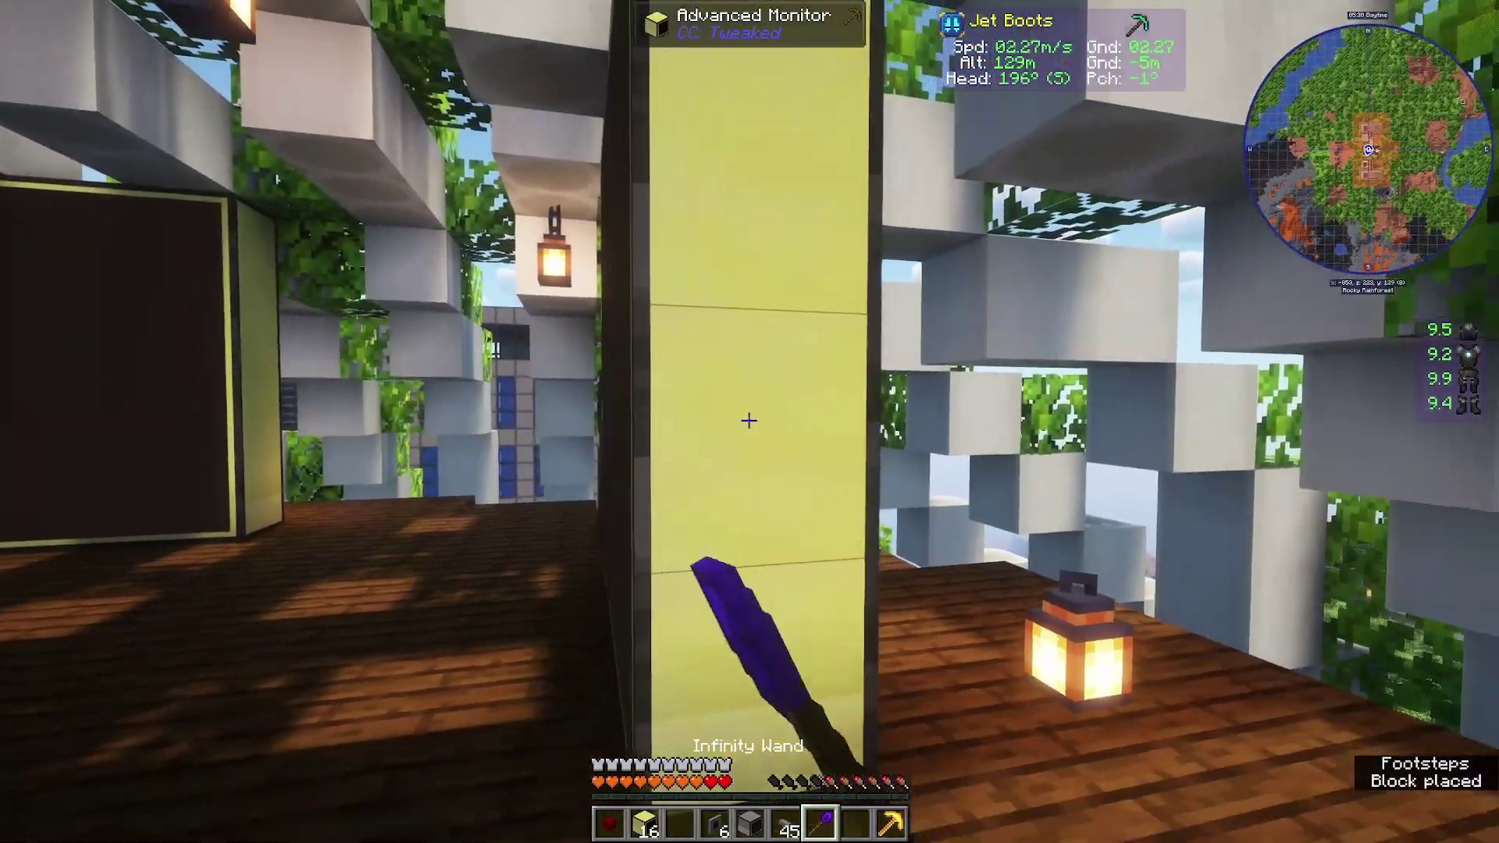
{"action": "right_click", "coordinate": [749, 421]}
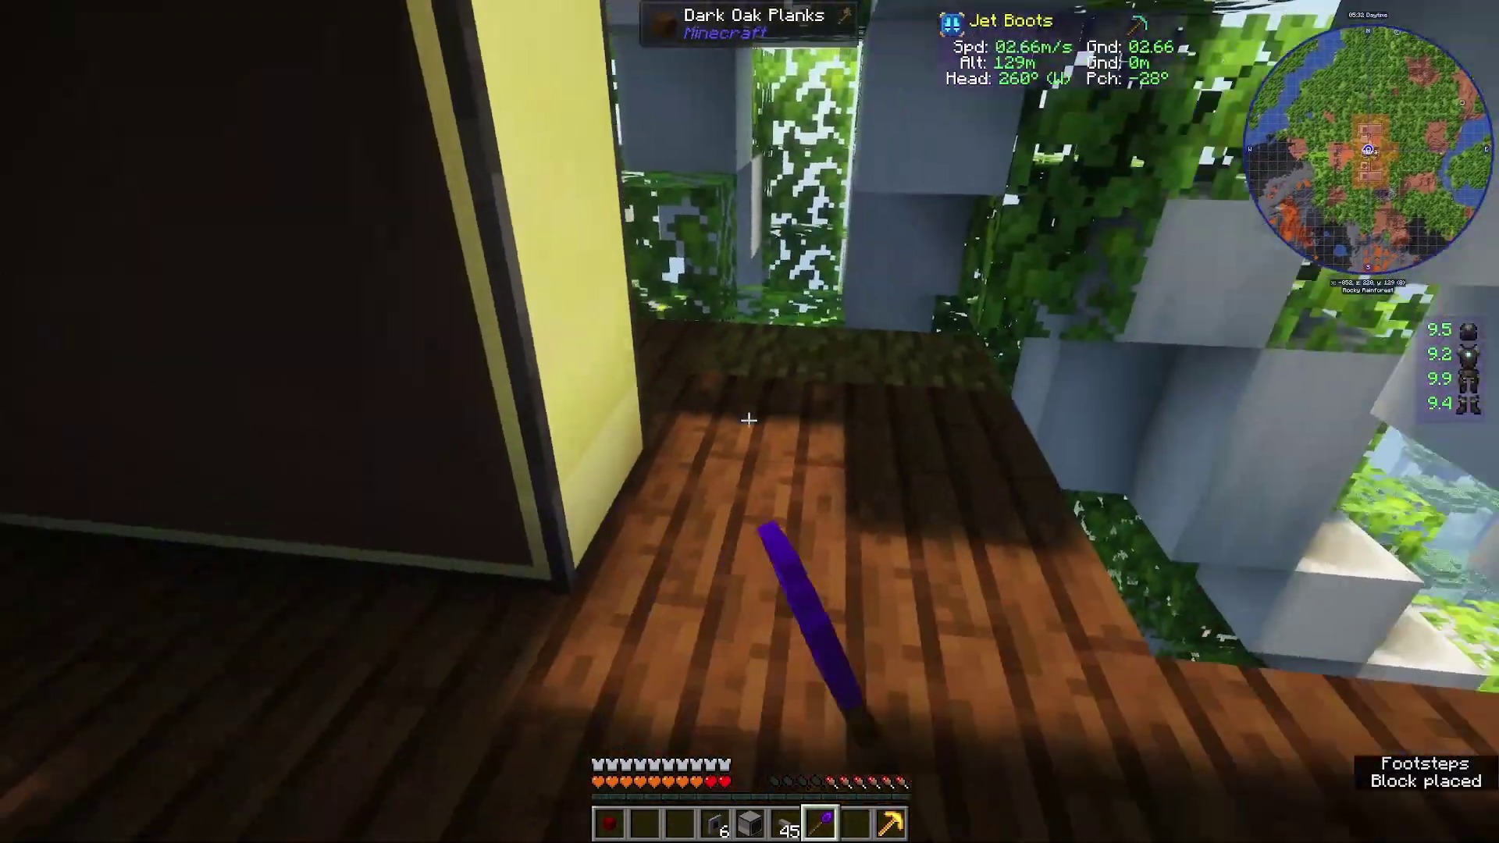
{"action": "key", "text": "s"}
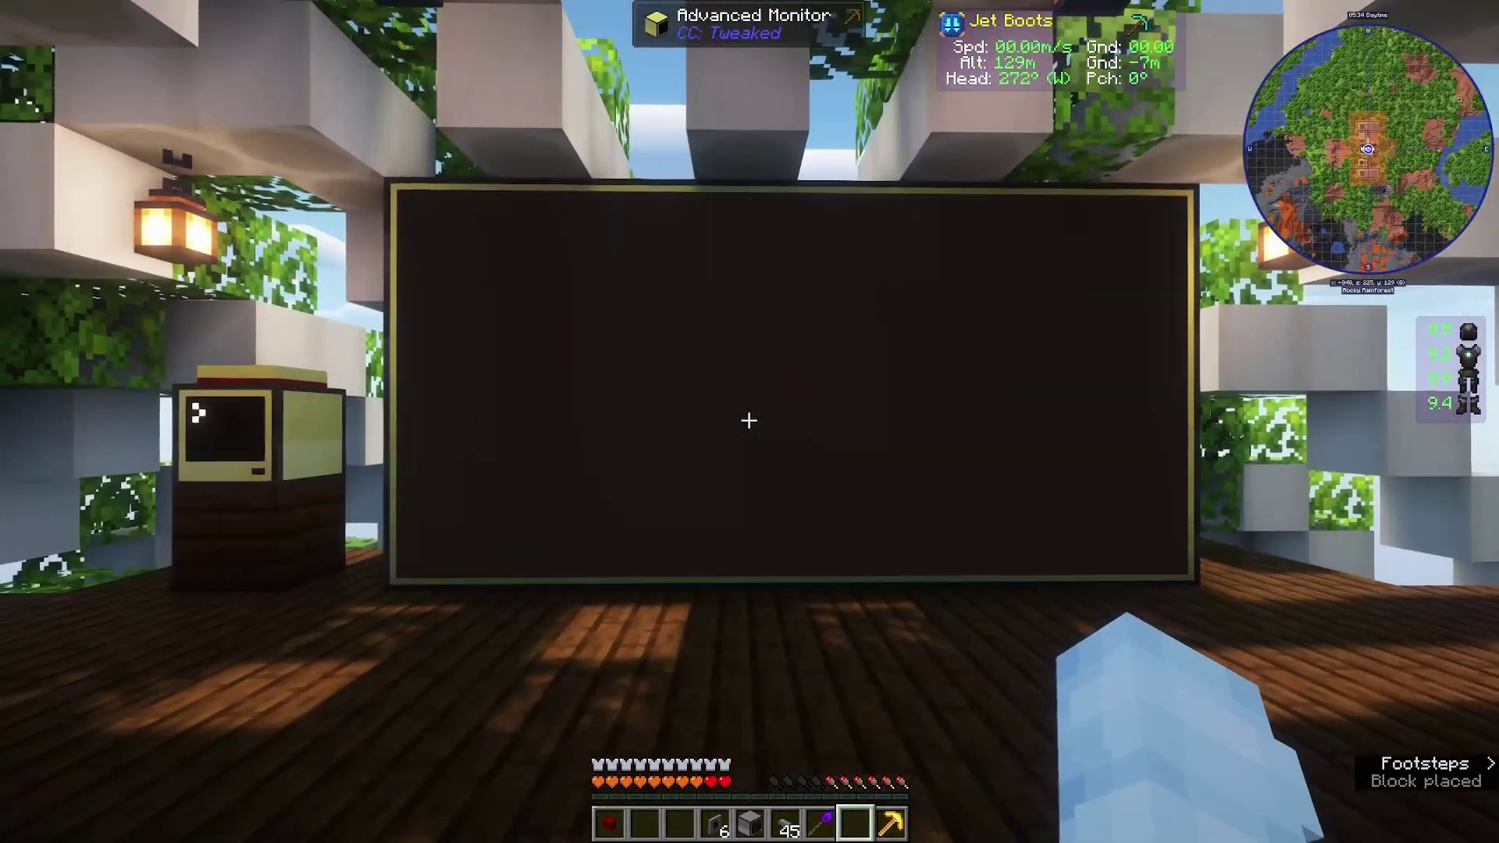
{"action": "key", "text": "s"}
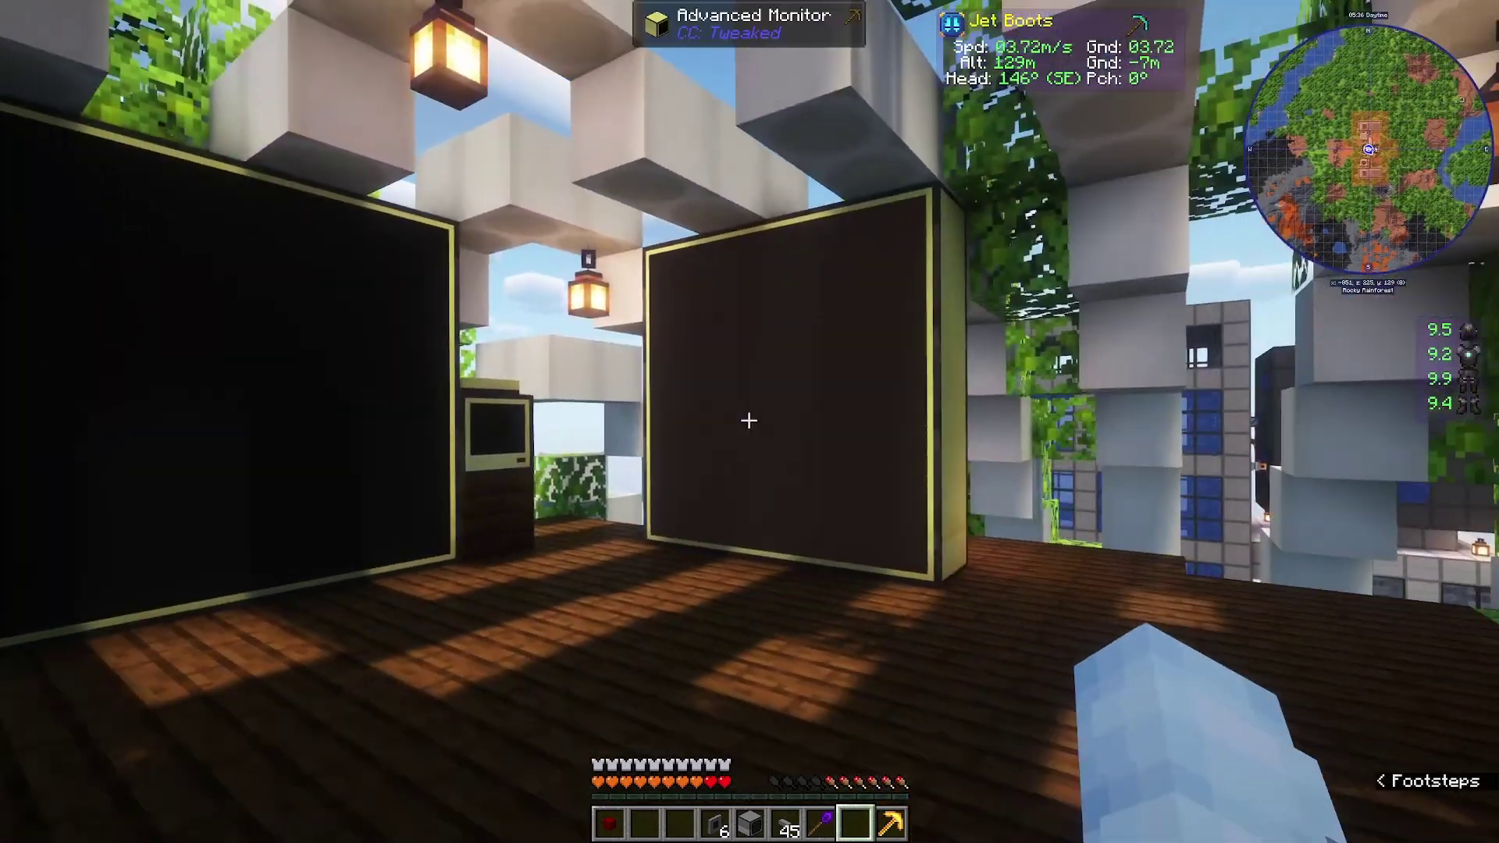
{"action": "key", "text": "w"}
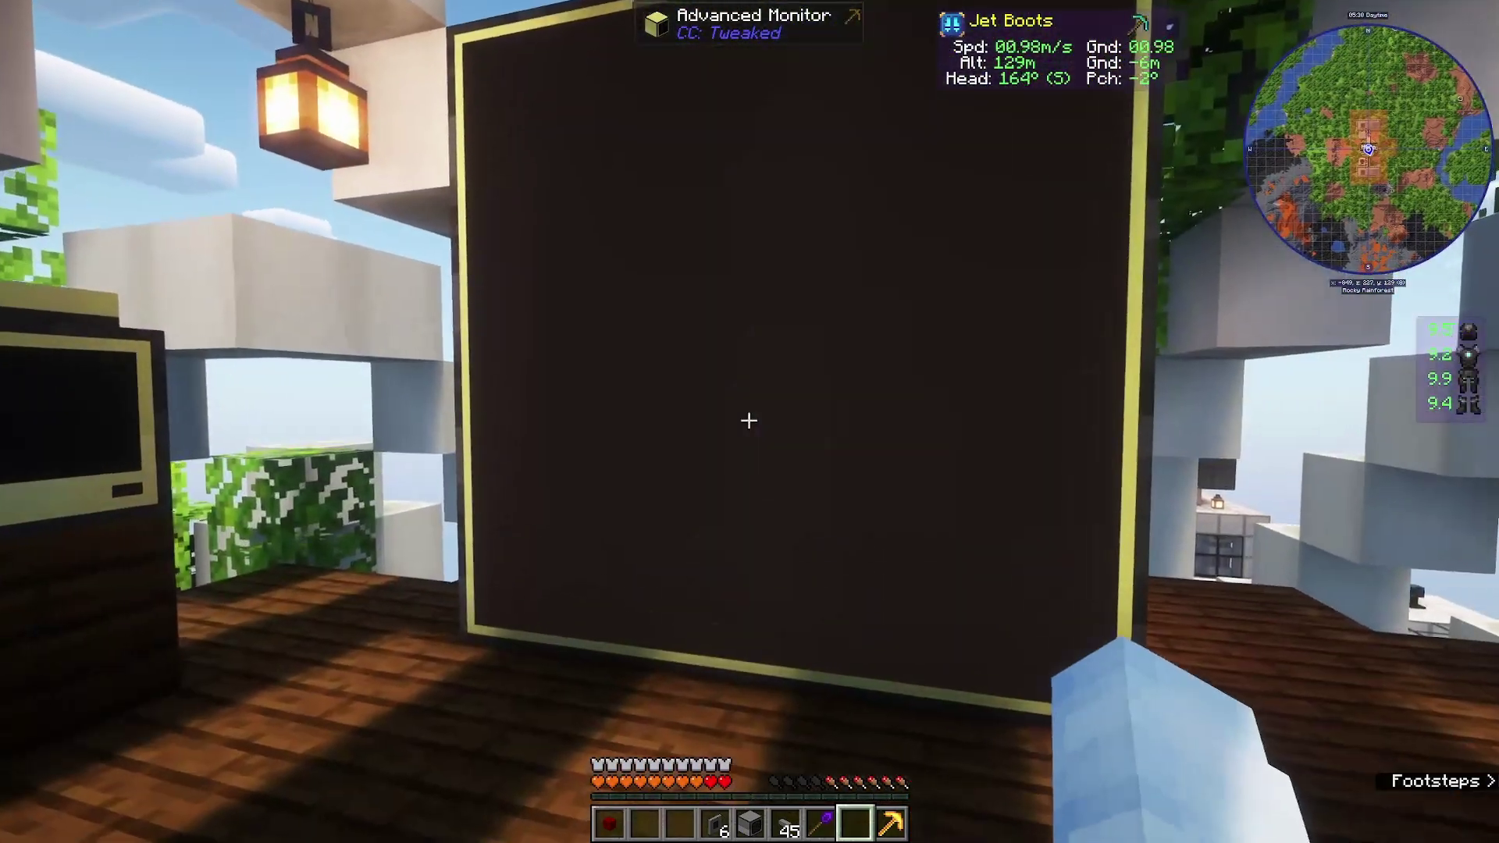
{"action": "key", "text": "w"}
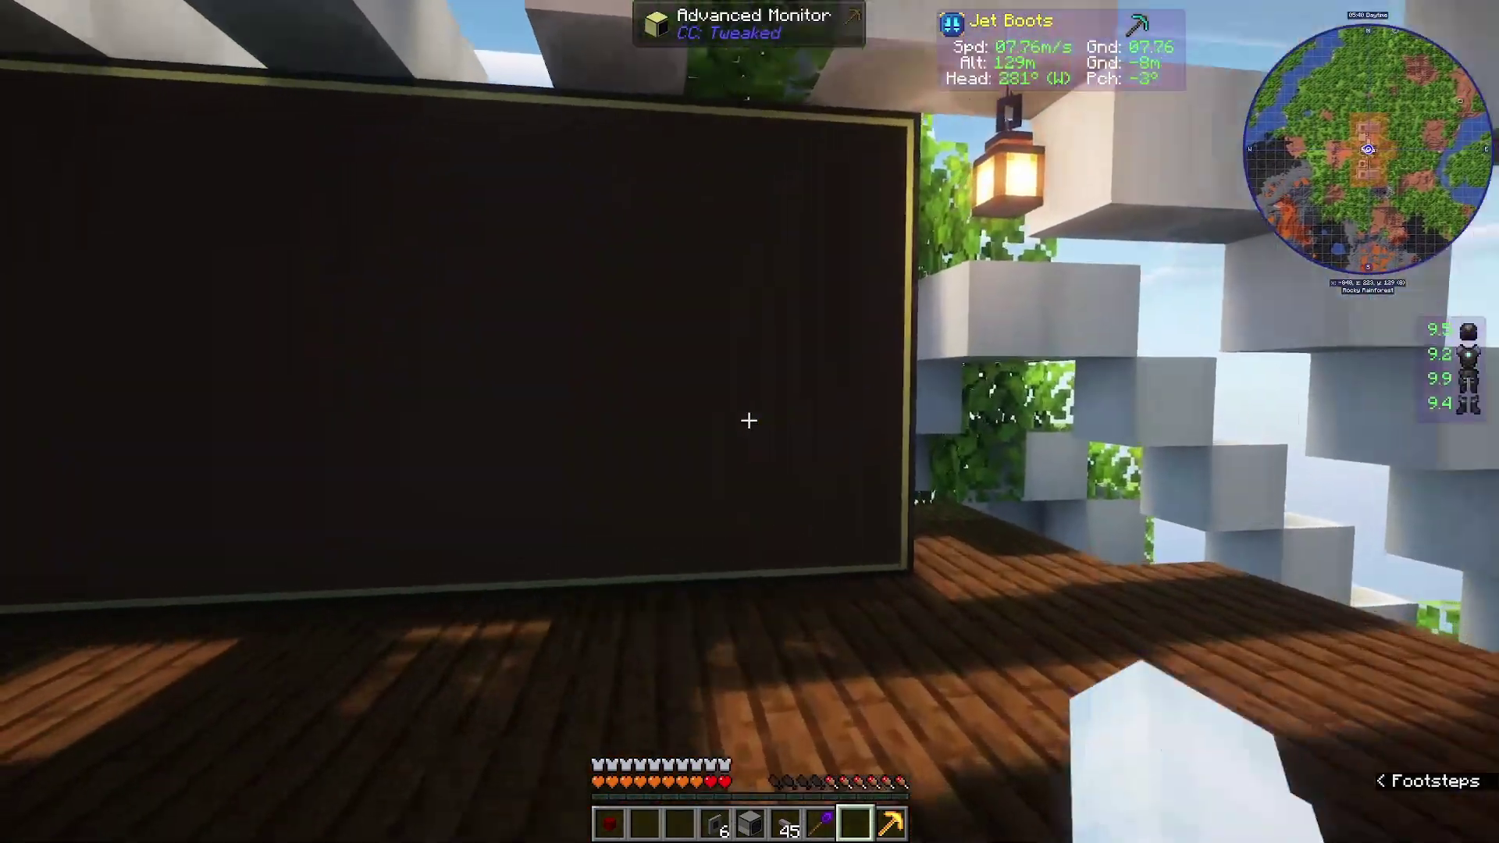
Step: Place the speaker on the underside of the dark oak platform, near the advanced computer
{"action": "key", "text": "5"}
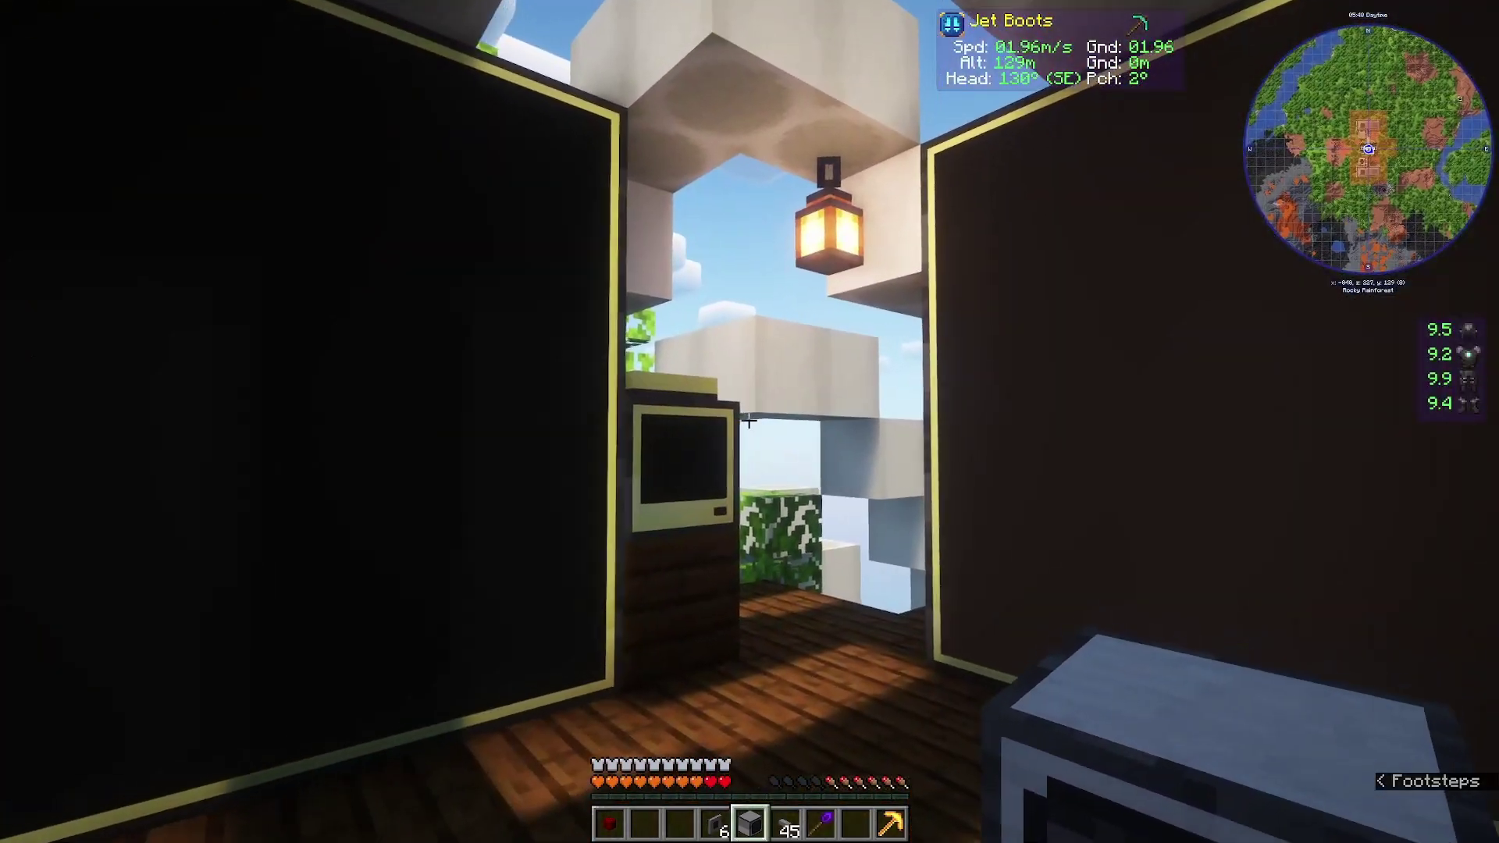
{"action": "key", "text": "w"}
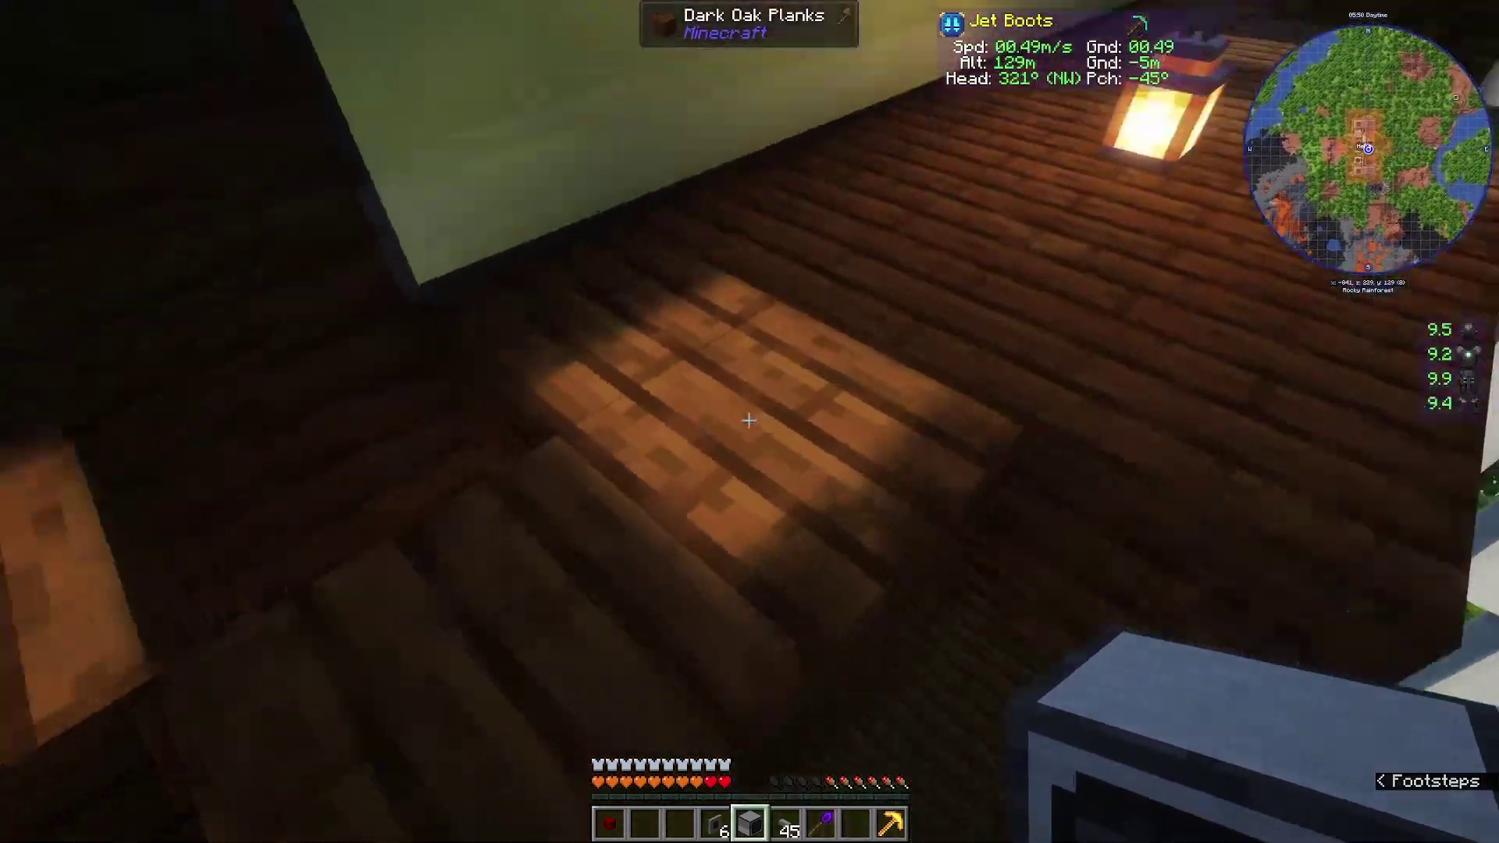
{"action": "key", "text": "shift"}
{"action": "key", "text": "w"}
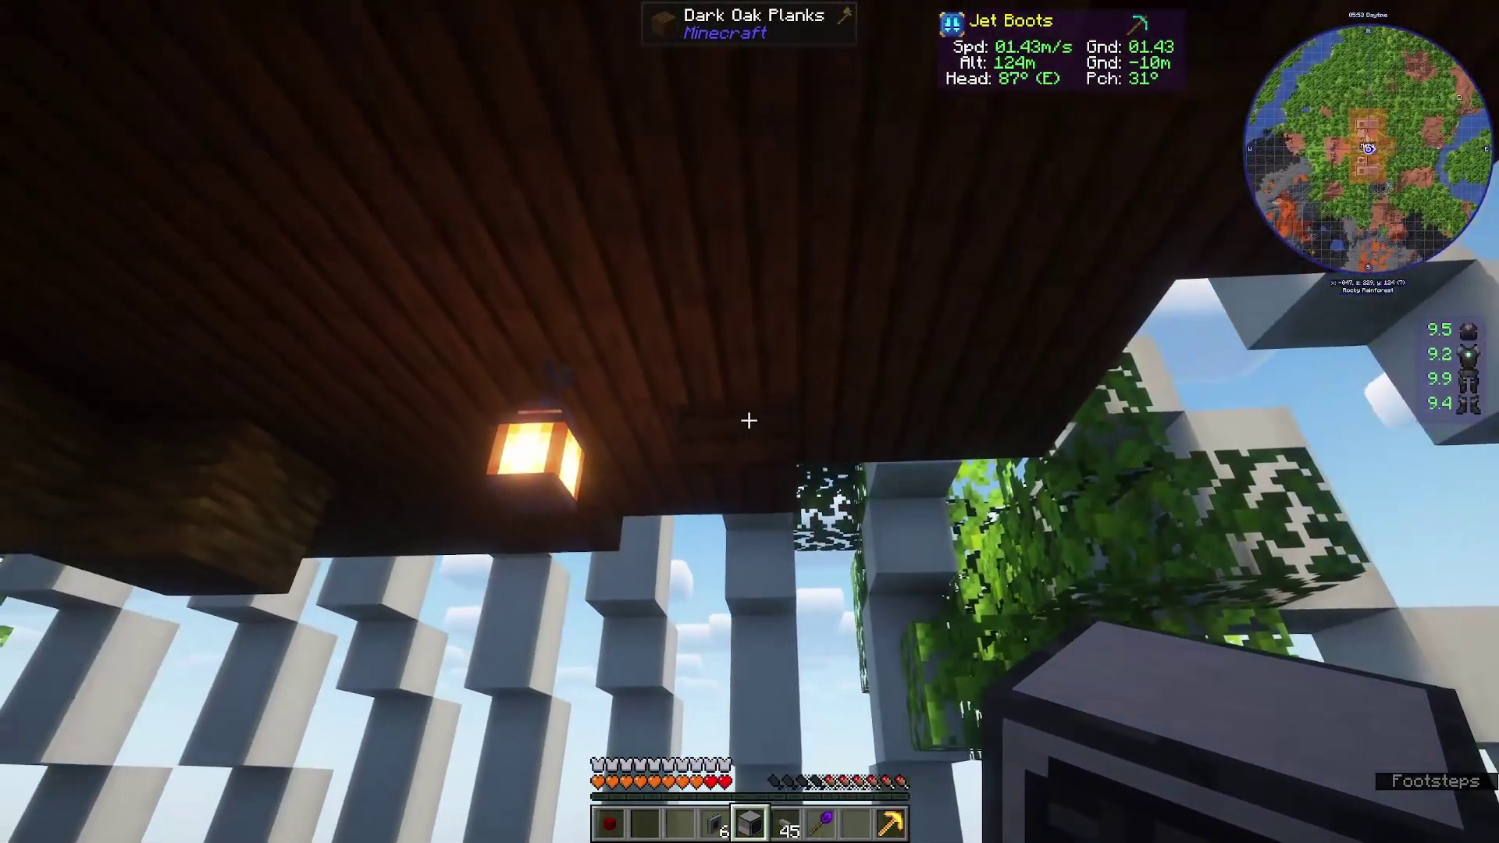
{"action": "right_click", "coordinate": [749, 421]}
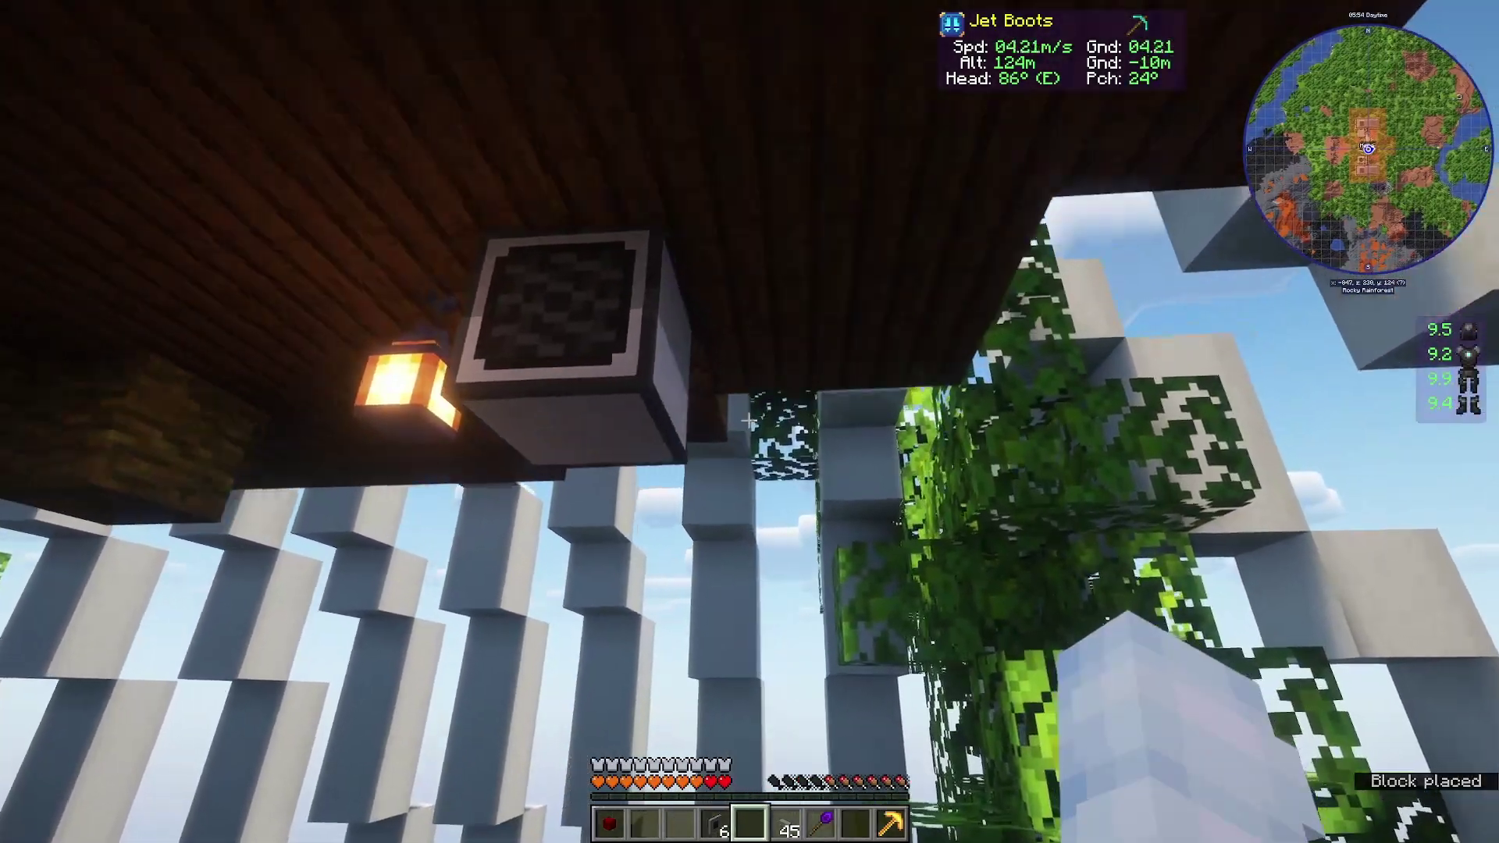
Step: Attach a wired modem to the side of the speaker beneath the platform
{"action": "key", "text": "w"}
{"action": "key", "text": "4"}
{"action": "key", "text": "s"}
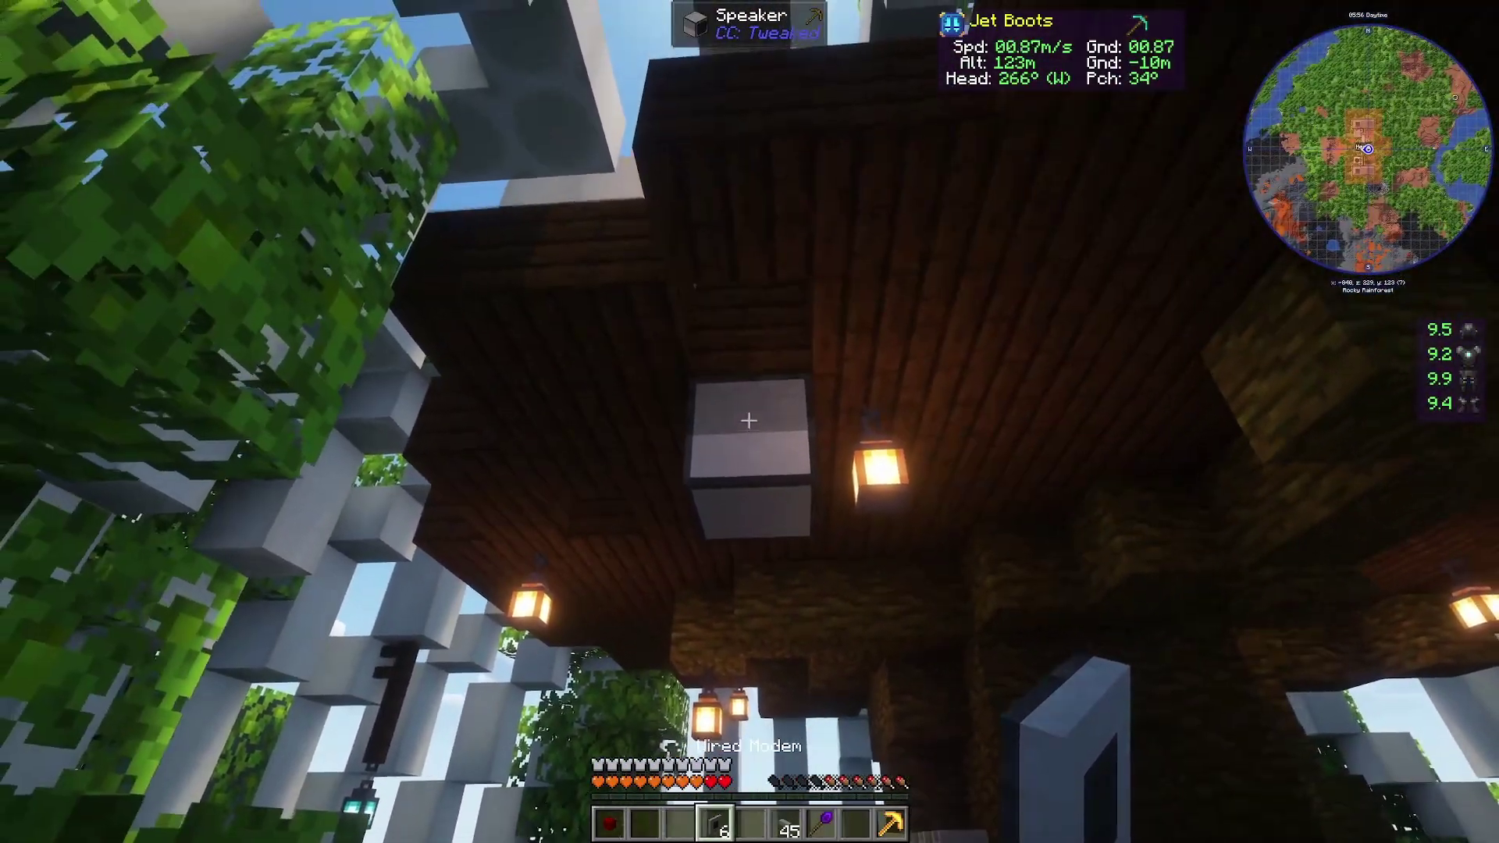
{"action": "right_click", "coordinate": [749, 421]}
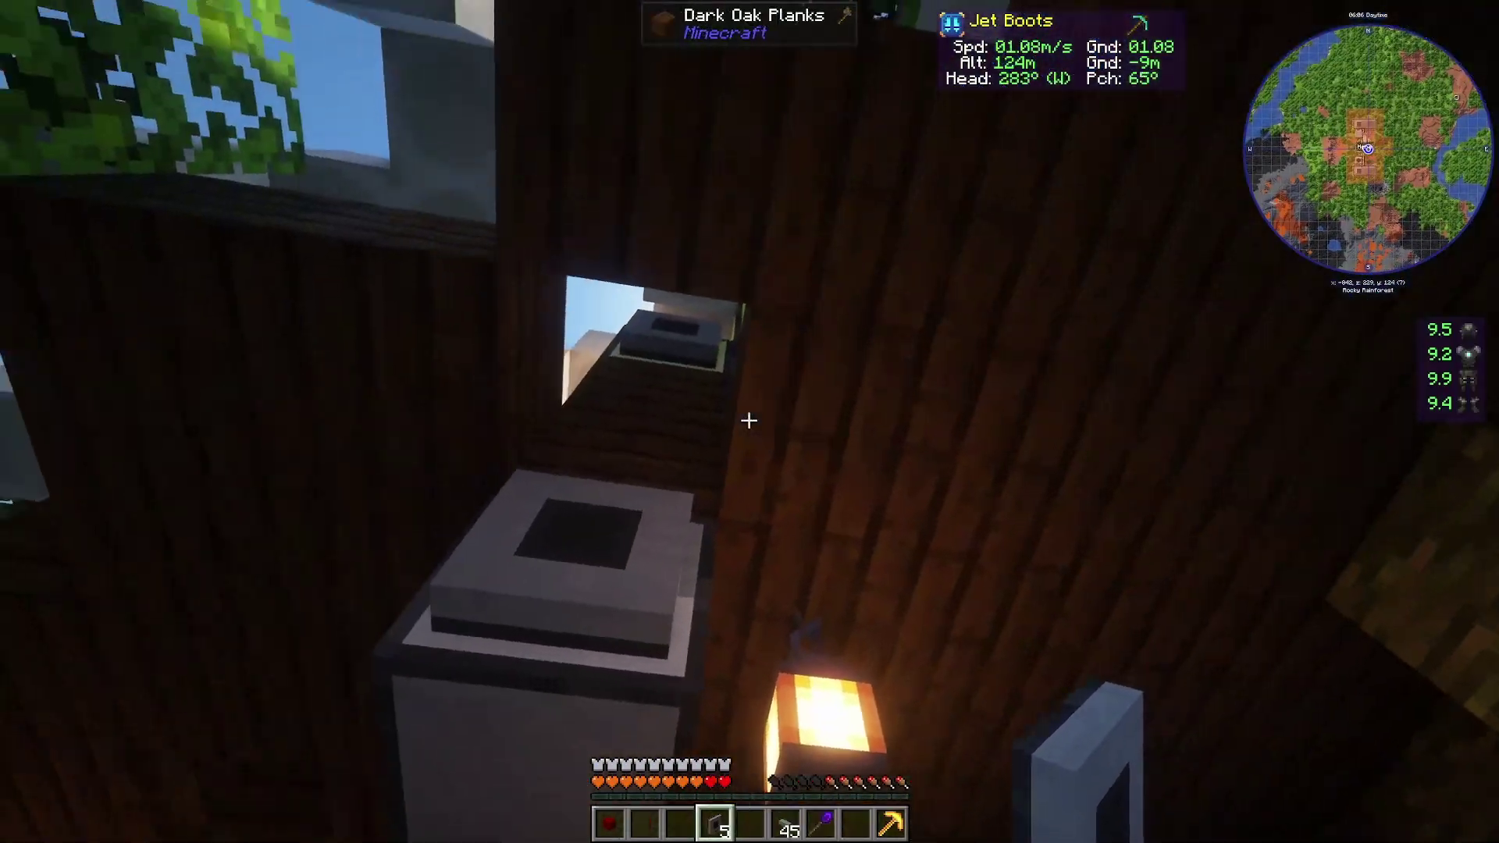
Step: Attach a wired modem to the underside of an advanced monitor through the opening in the dark oak floor
{"action": "key", "text": "a"}
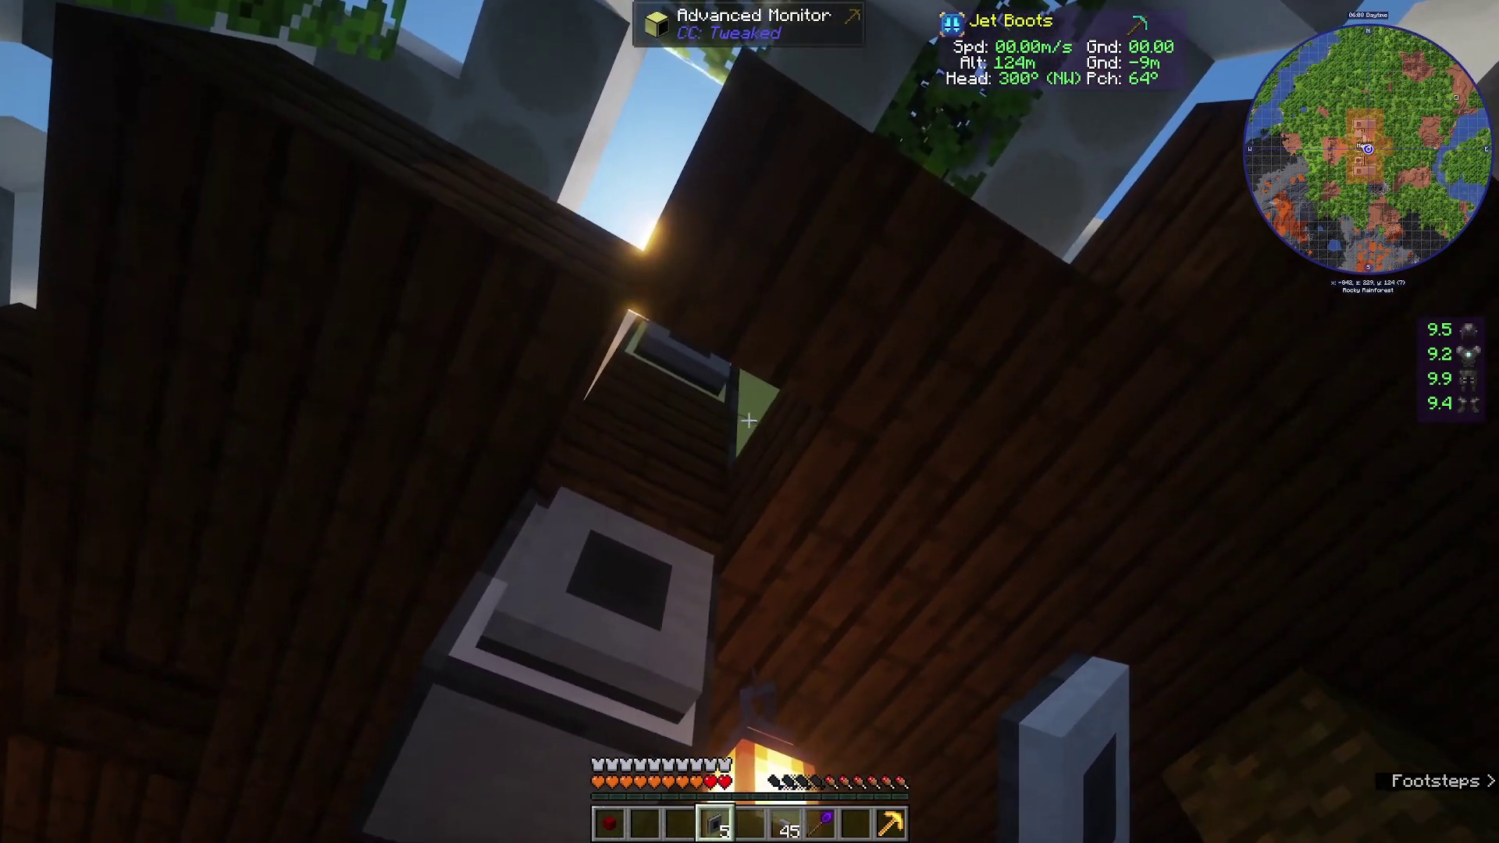
{"action": "key", "text": "space"}
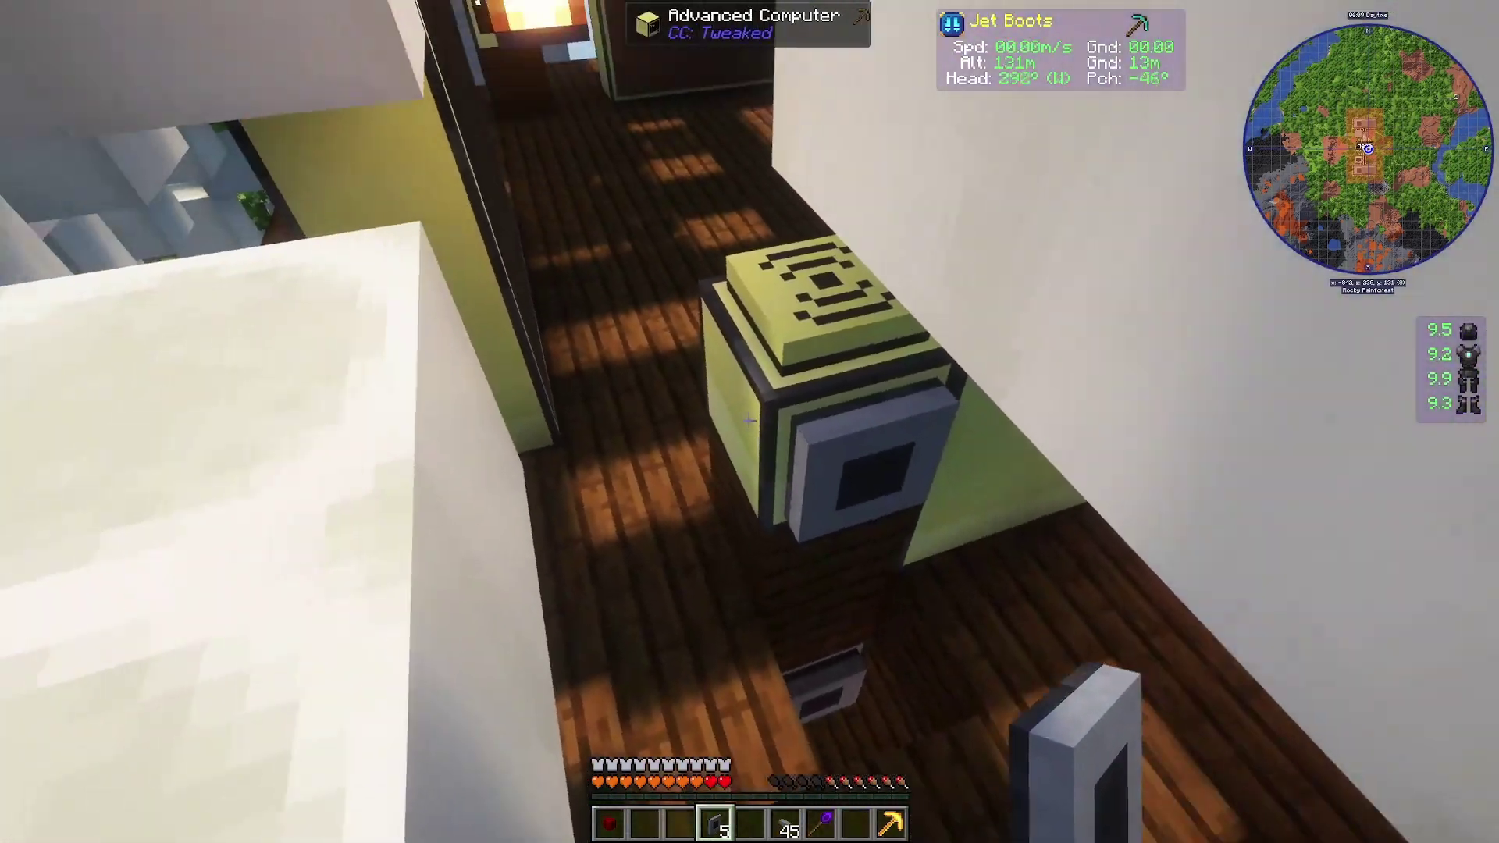
{"action": "key", "text": "w"}
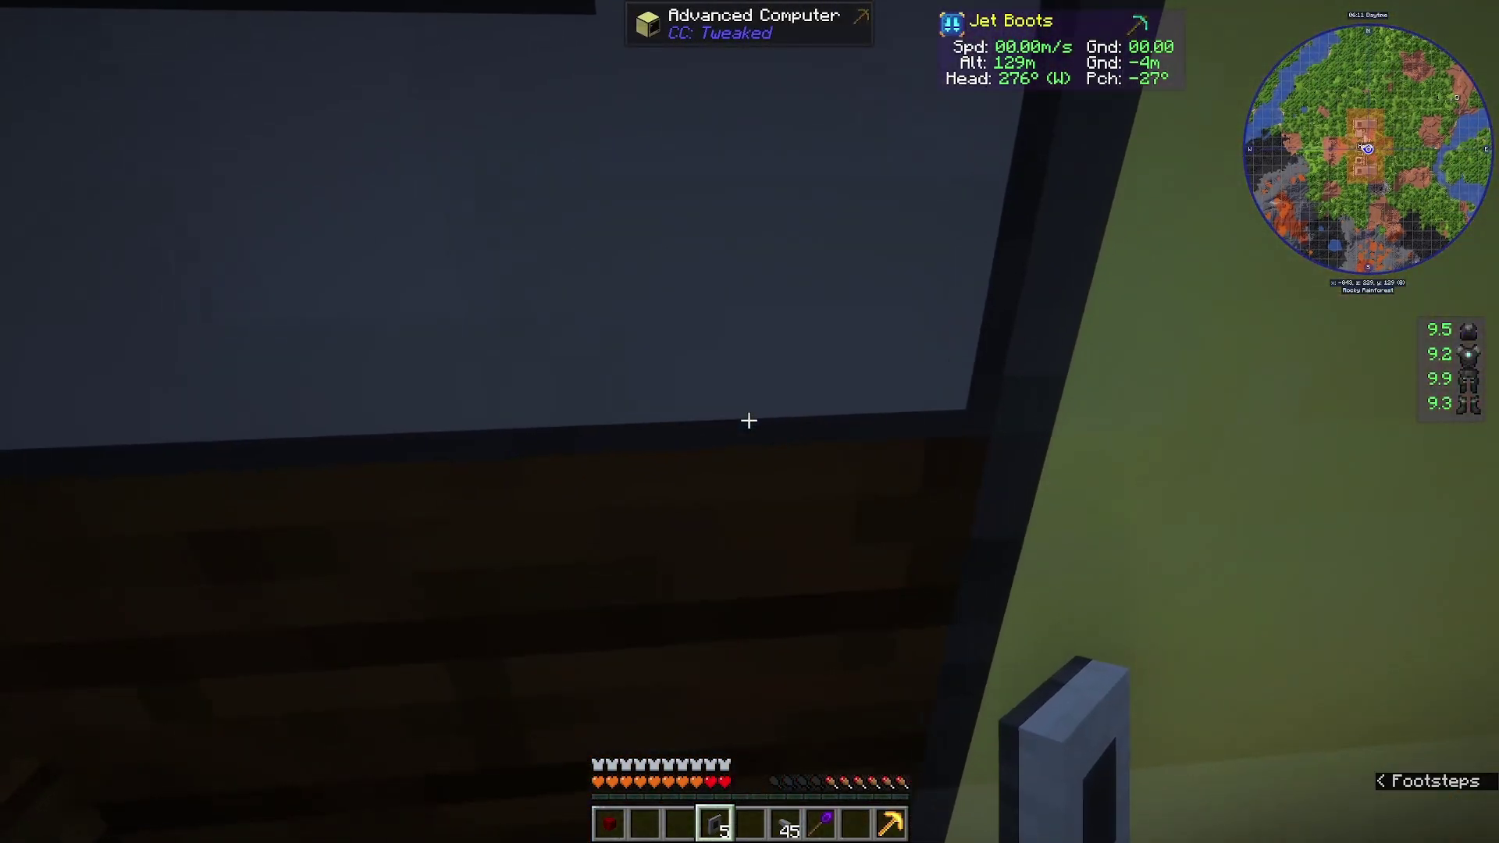
{"action": "key", "text": "d"}
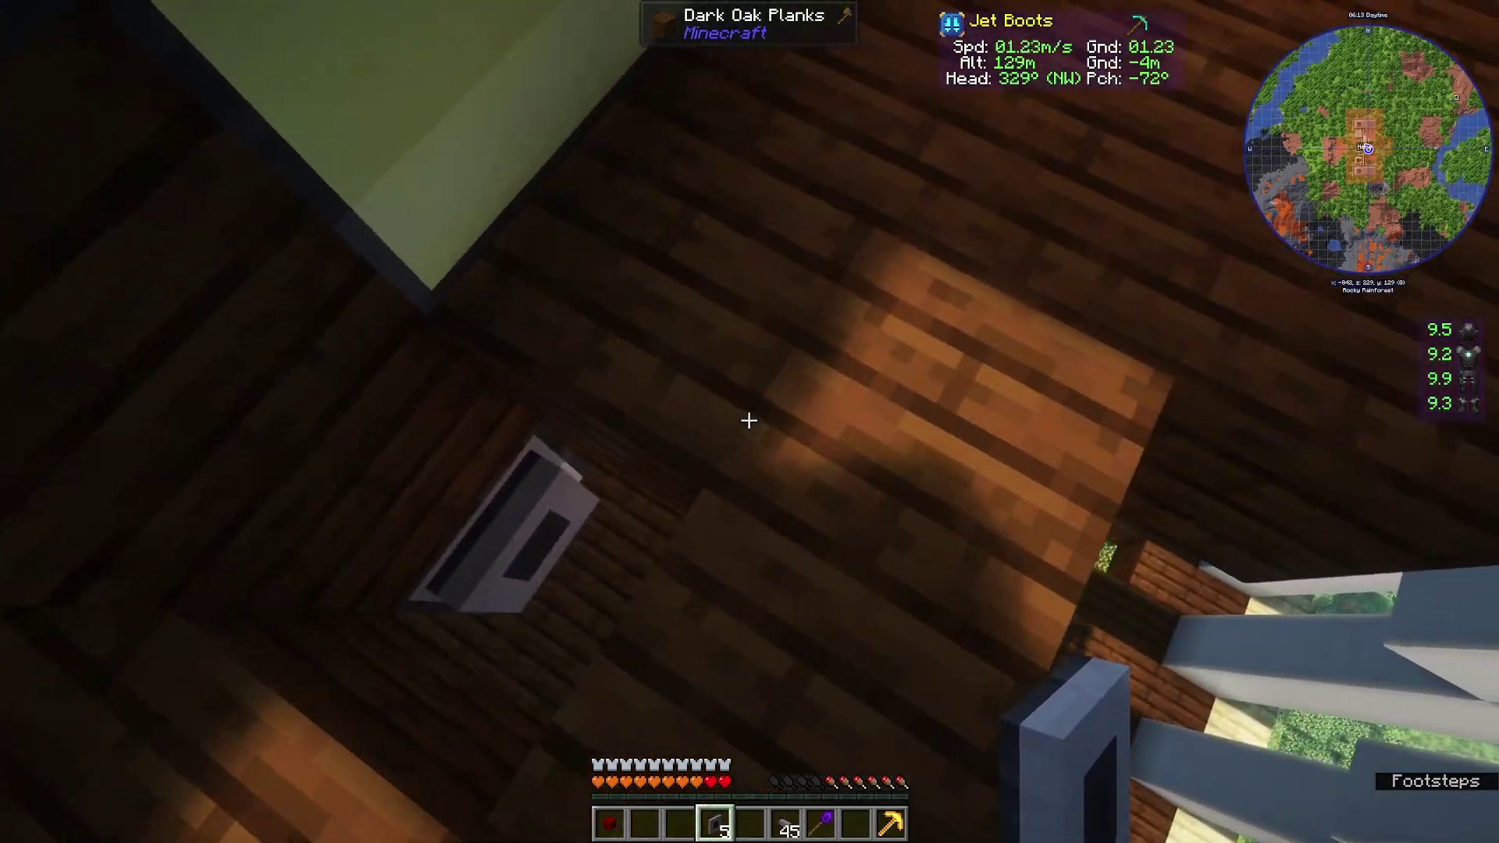
{"action": "key", "text": "w"}
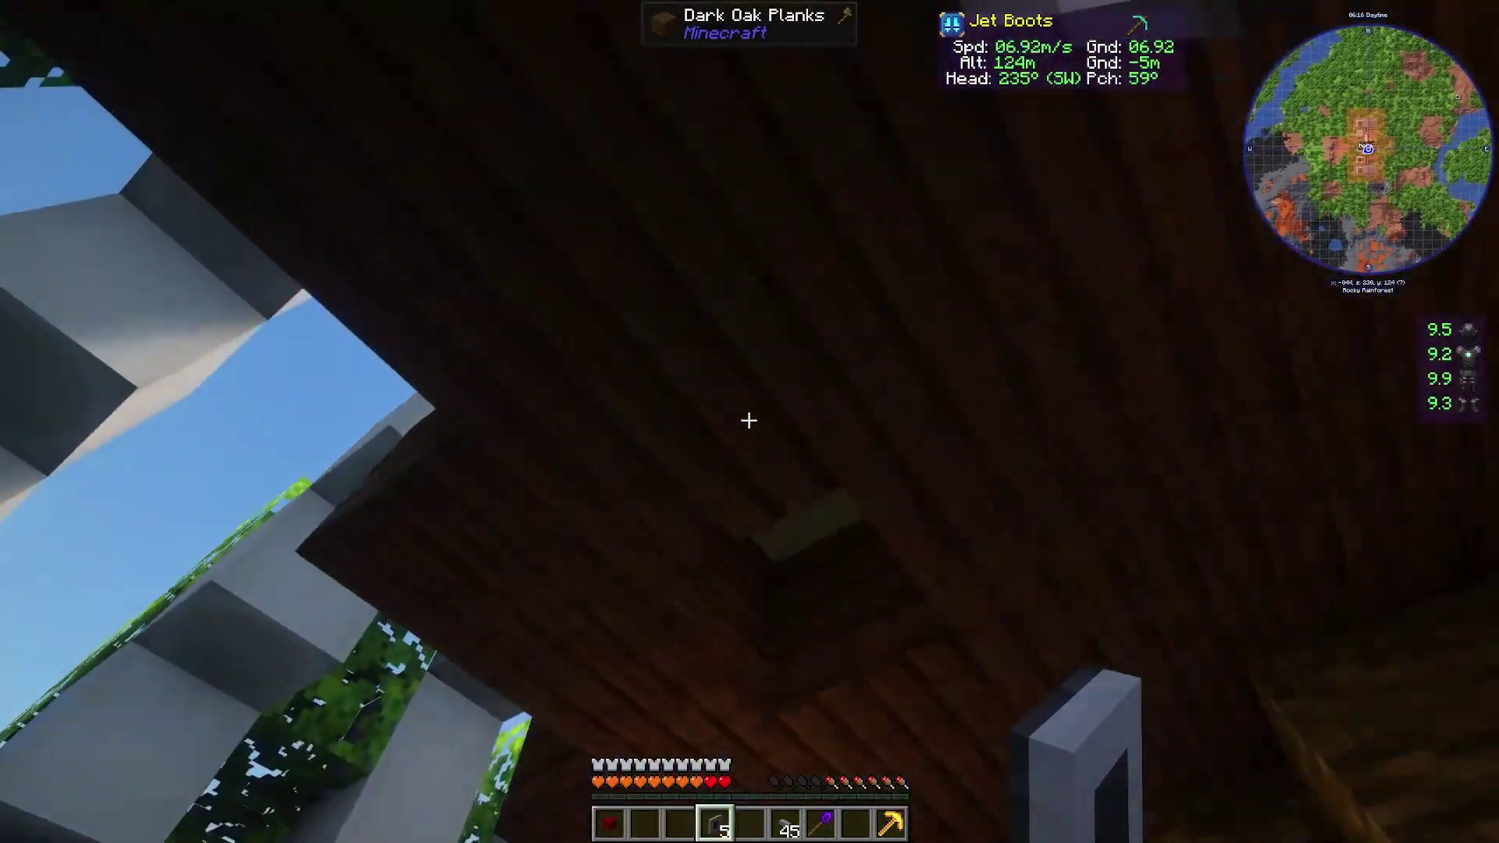
{"action": "right_click", "coordinate": [749, 421]}
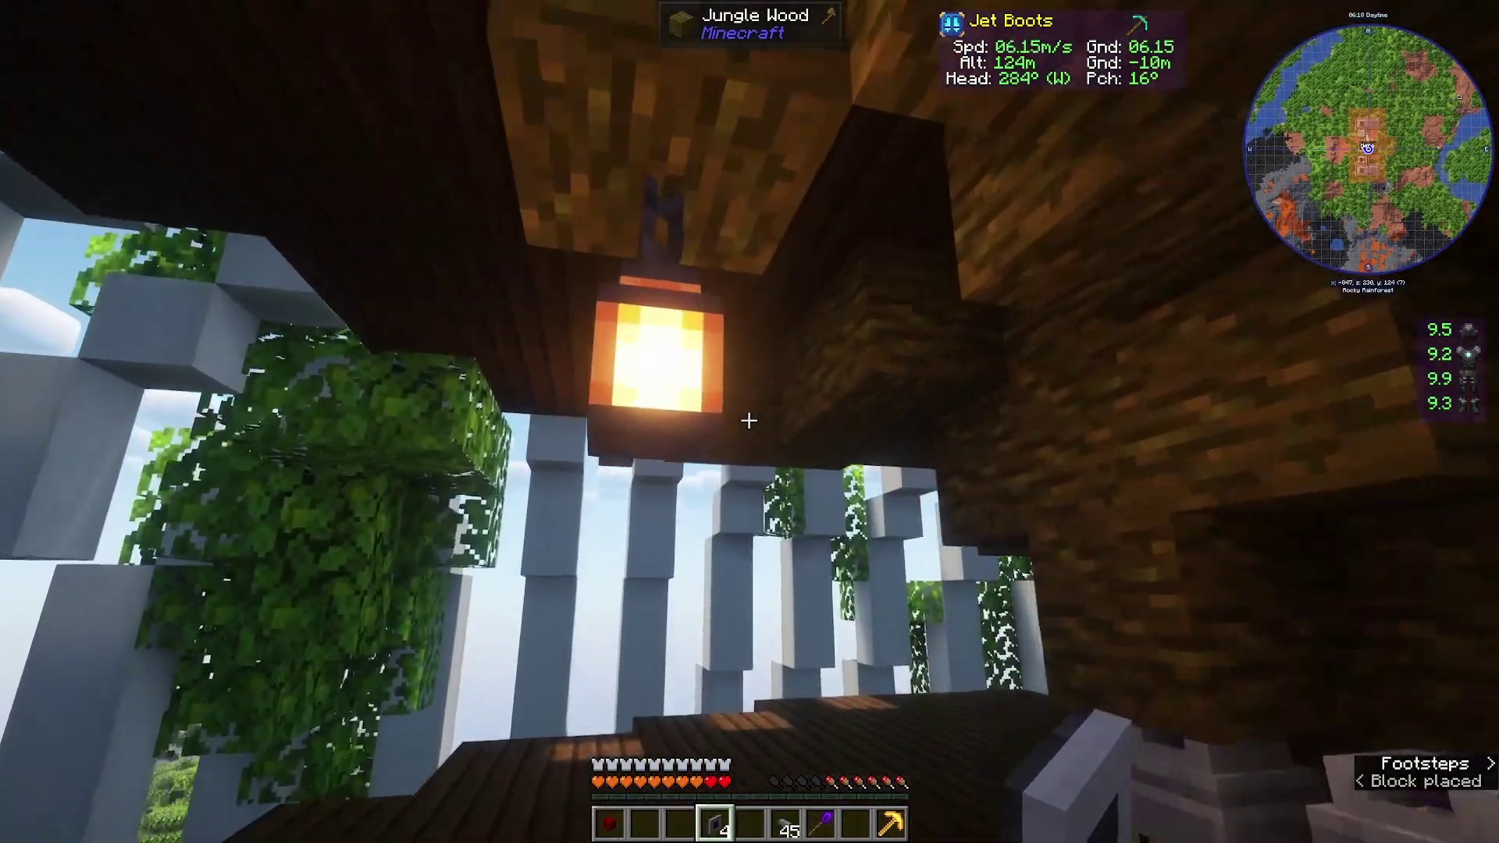
Step: Turn on night vision and attach wired modems beneath the other two advanced monitor screens through their floor openings
{"action": "key", "text": "n"}
{"action": "key", "text": "a"}
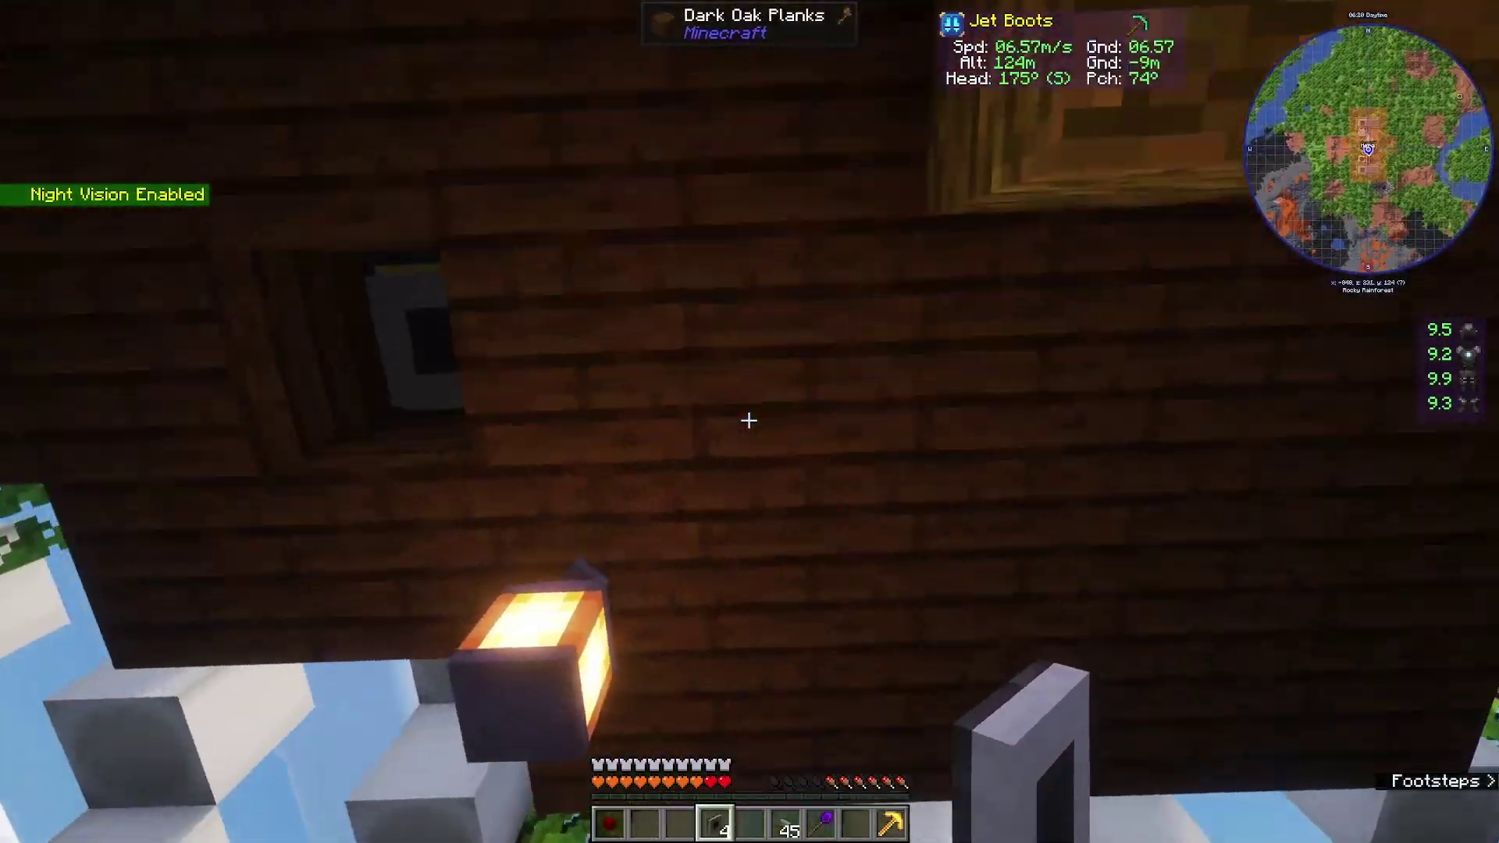
{"action": "key", "text": "a"}
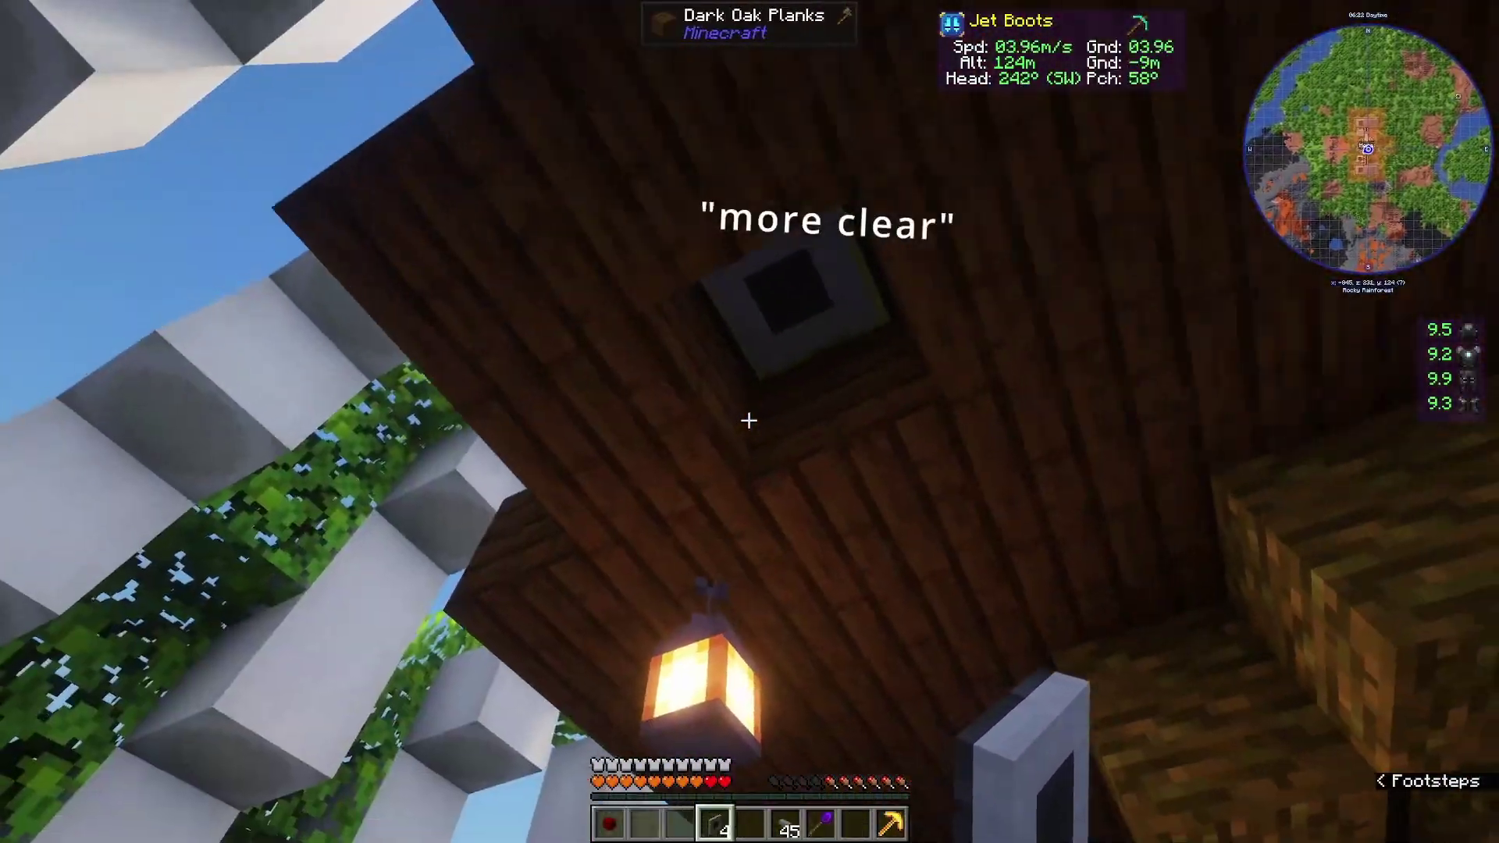
{"action": "key", "text": "w"}
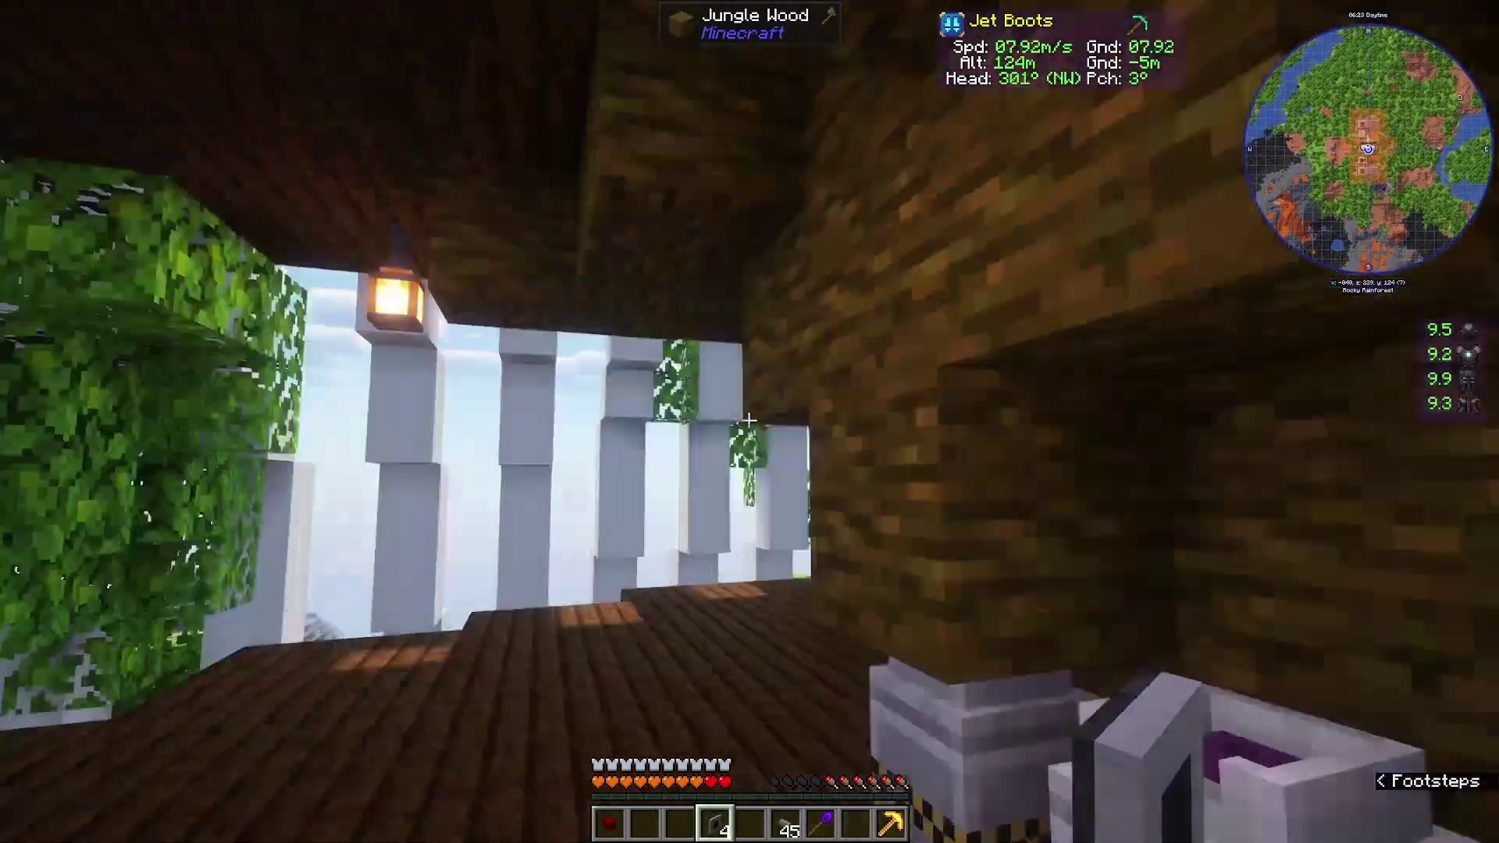
{"action": "key", "text": "w"}
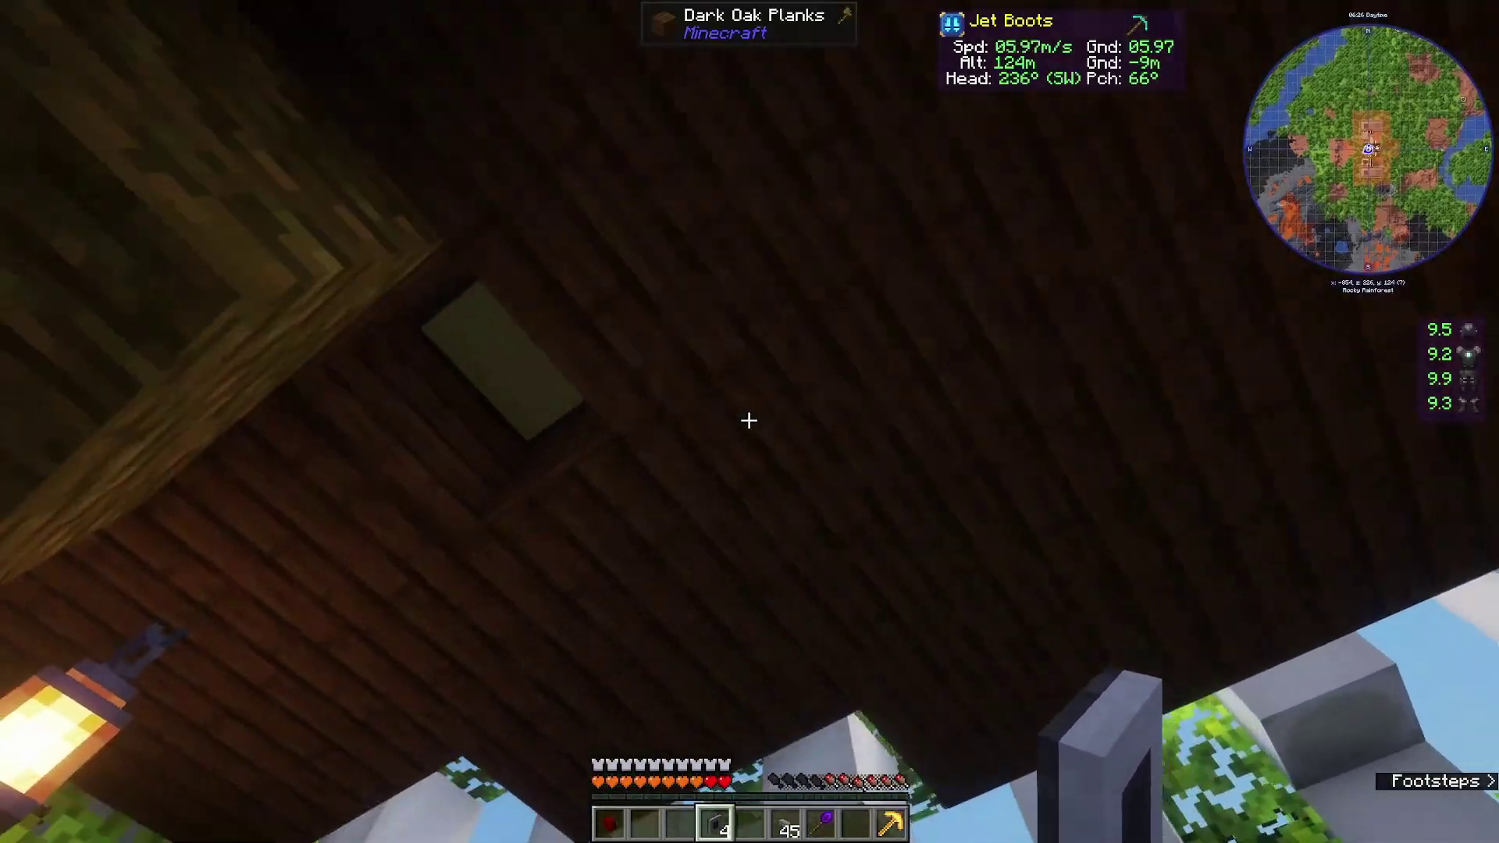
{"action": "key", "text": "a"}
{"action": "key", "text": "w"}
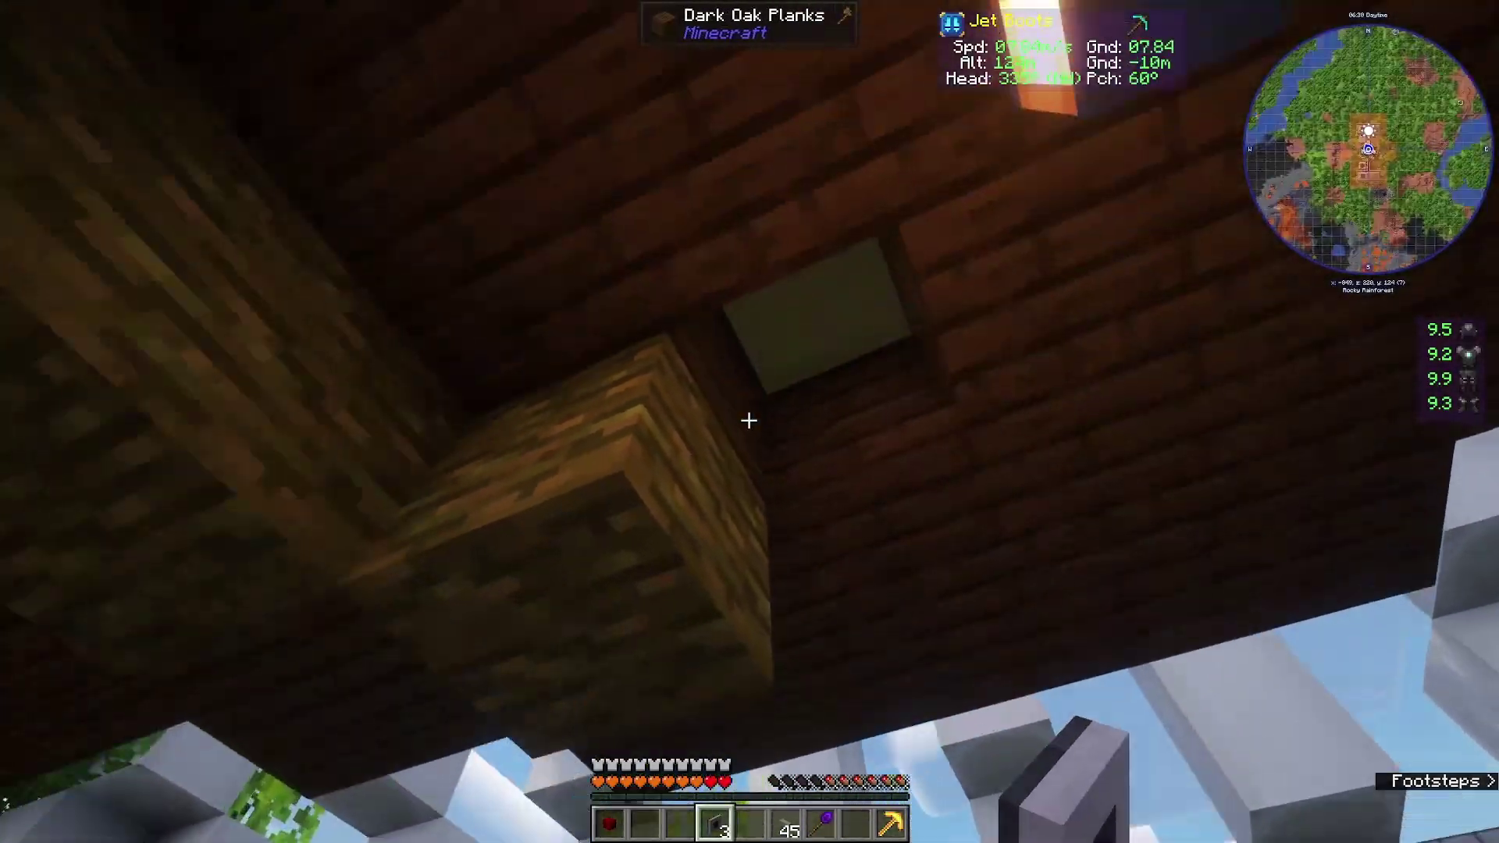
{"action": "right_click", "coordinate": [749, 421]}
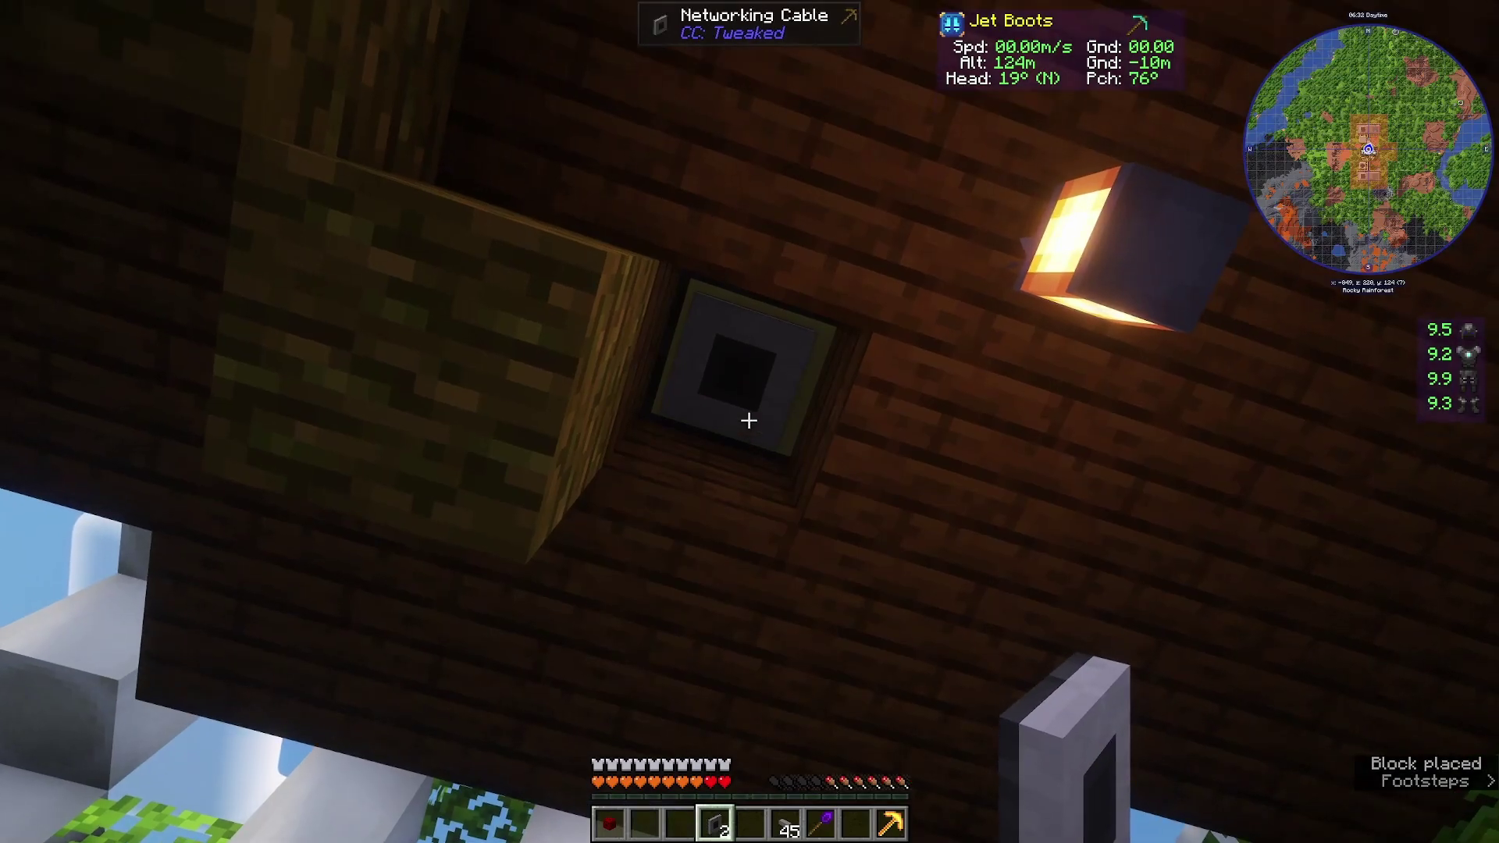
Step: Start a networking cable at the north monitor's wired modem and run it along the underside of the platform
{"action": "key", "text": "w"}
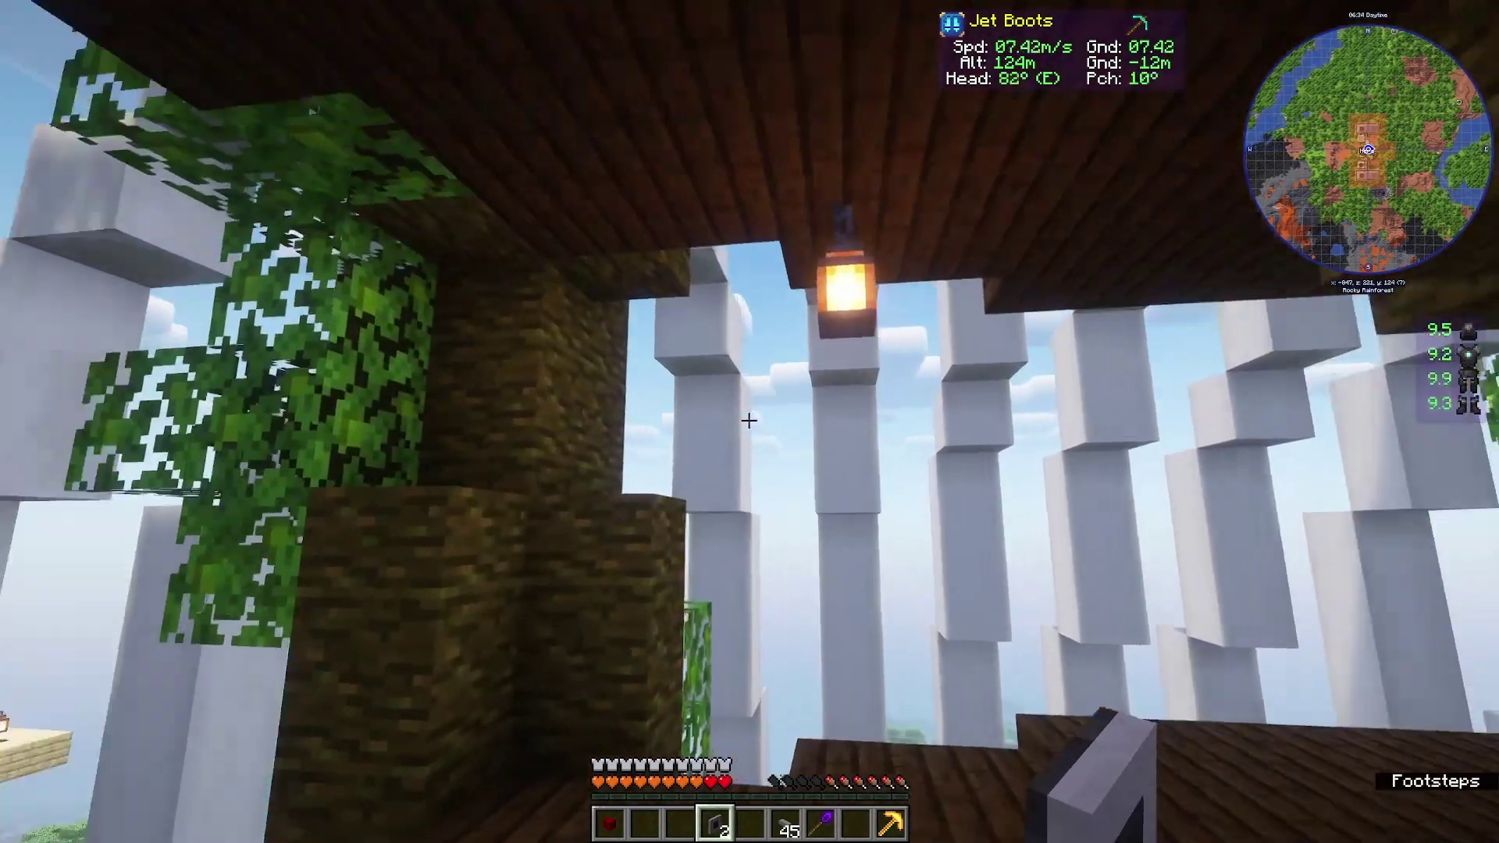
{"action": "scroll", "coordinate": [749, 421], "scroll_direction": "down", "scroll_amount": 3}
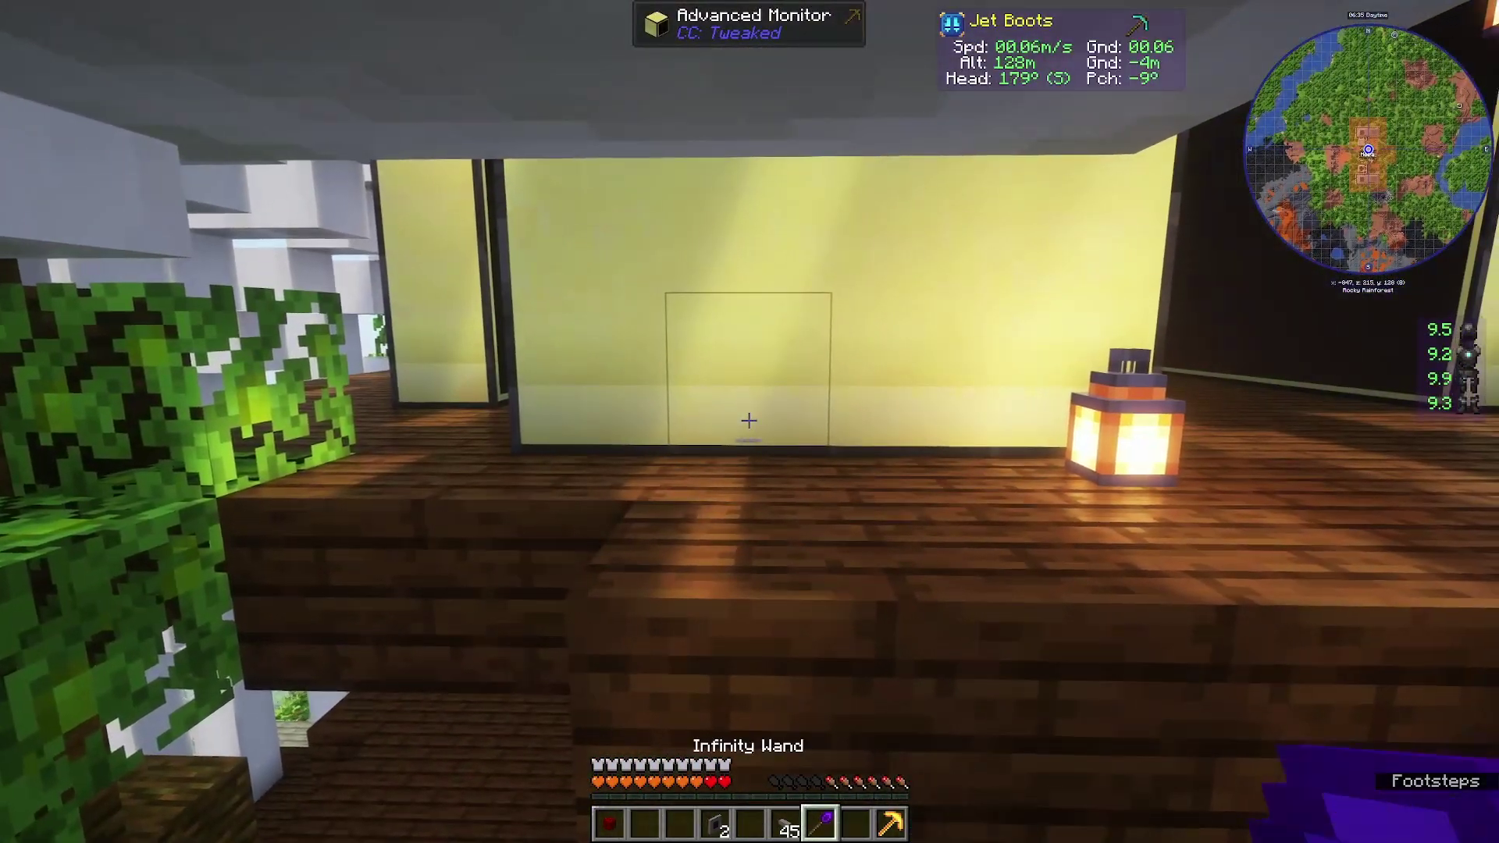
{"action": "scroll", "coordinate": [749, 421], "scroll_direction": "up", "scroll_amount": 1}
{"action": "key", "text": "w"}
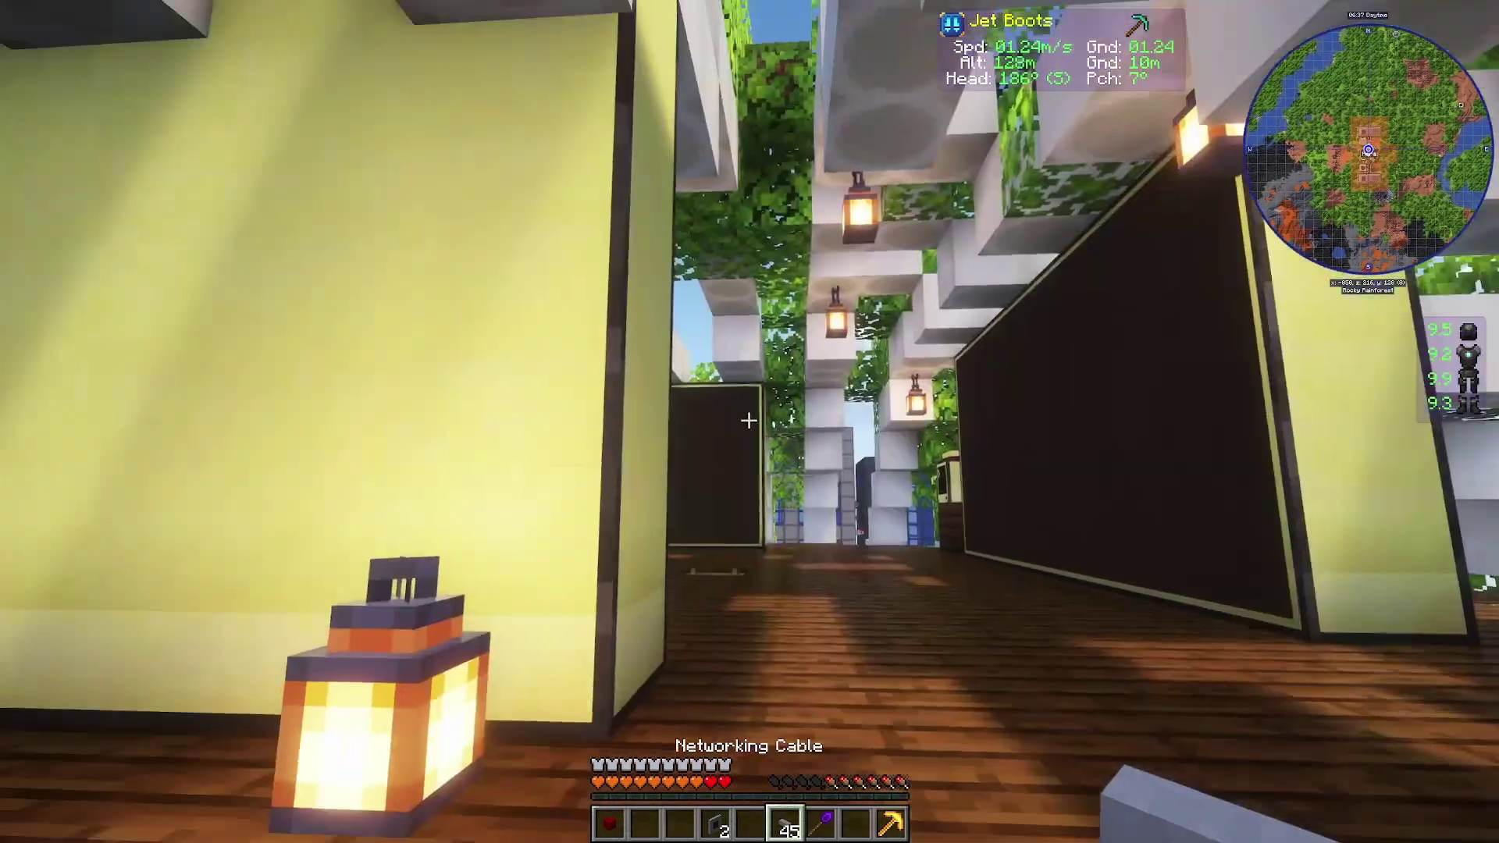
{"action": "key", "text": "shift"}
{"action": "key", "text": "w"}
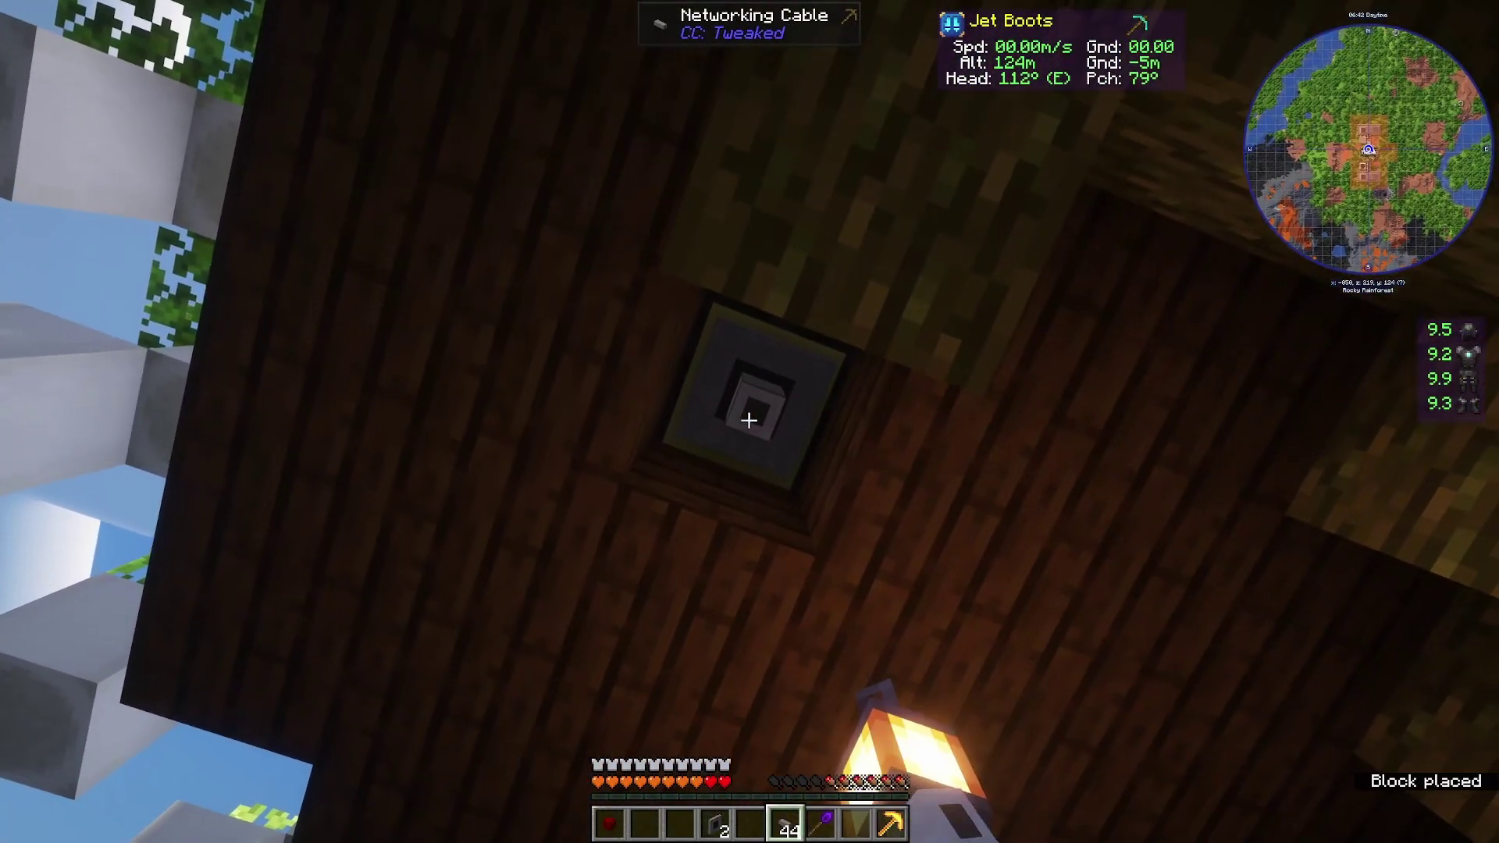
{"action": "right_click", "coordinate": [749, 420]}
{"action": "right_click", "coordinate": [749, 420]}
{"action": "right_click", "coordinate": [749, 420]}
{"action": "right_click", "coordinate": [748, 420]}
{"action": "key", "text": "w"}
{"action": "right_click", "coordinate": [749, 420]}
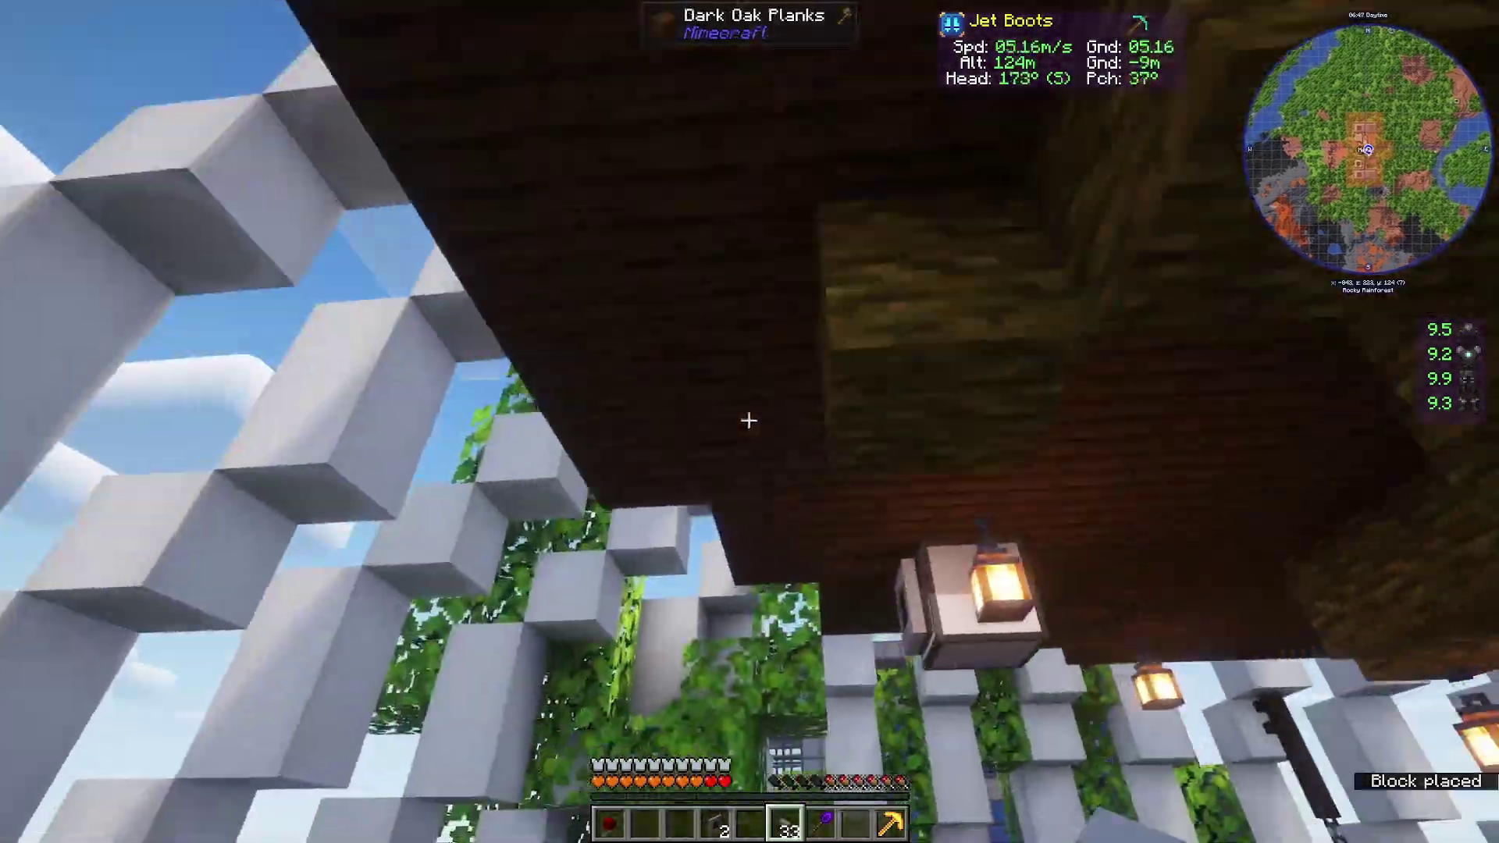
Step: Extend the networking cable south beneath the dark oak platform as far as the speaker
{"action": "right_click", "coordinate": [748, 420]}
{"action": "right_click", "coordinate": [748, 420]}
{"action": "key", "text": "w"}
{"action": "right_click", "coordinate": [749, 420]}
{"action": "right_click", "coordinate": [749, 420]}
{"action": "right_click", "coordinate": [748, 420]}
{"action": "right_click", "coordinate": [748, 420]}
{"action": "right_click", "coordinate": [748, 420]}
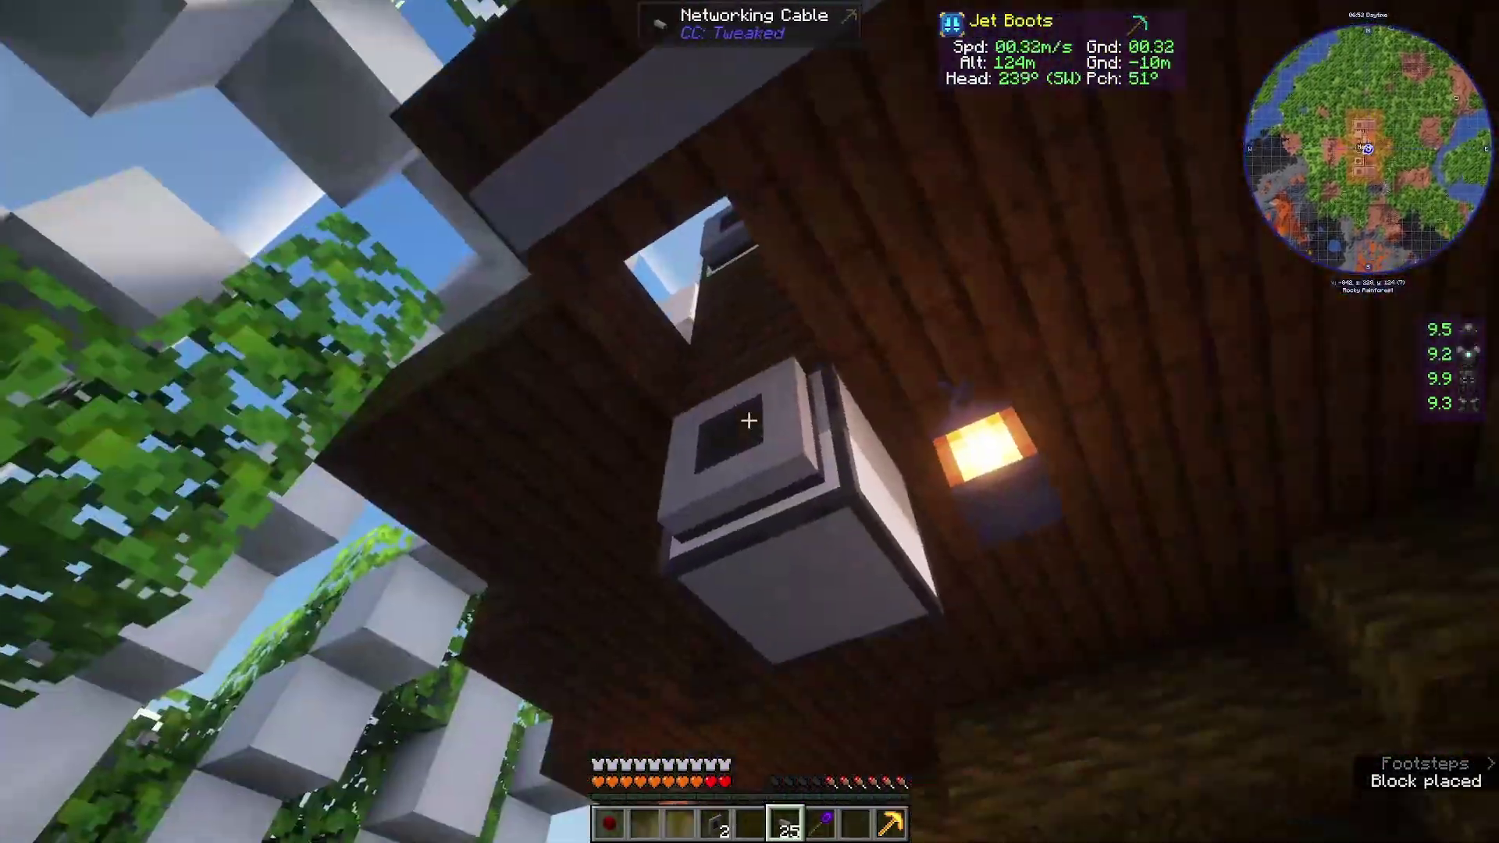
Step: Connect the cable to the speaker's wired modem and branch it up through the floor opening to the advanced computer's modem
{"action": "right_click", "coordinate": [749, 420]}
{"action": "right_click", "coordinate": [749, 420]}
{"action": "key", "text": "w"}
{"action": "right_click", "coordinate": [748, 420]}
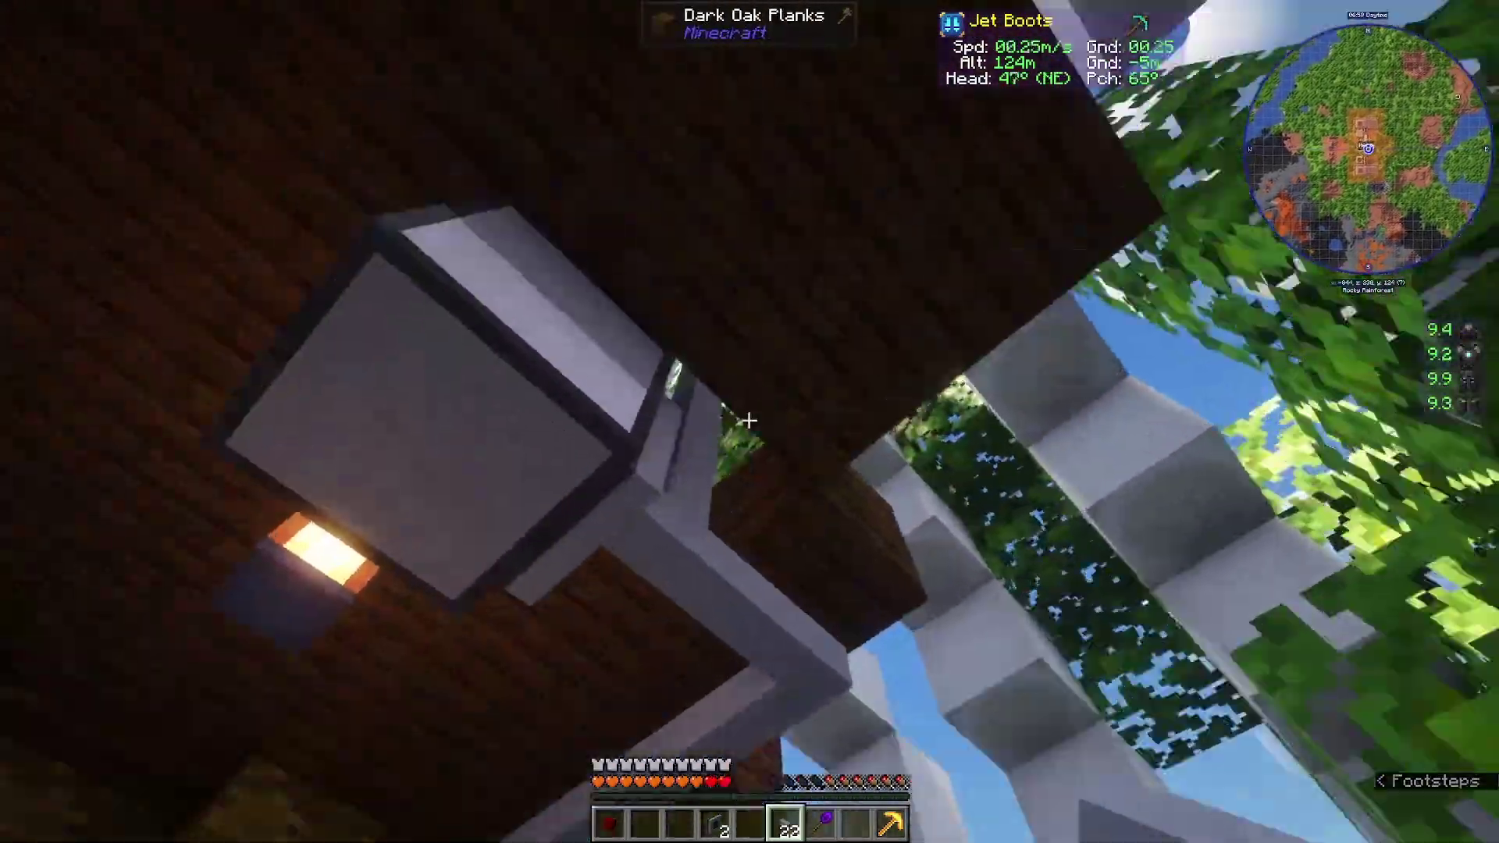
{"action": "right_click", "coordinate": [749, 420]}
{"action": "right_click", "coordinate": [748, 420]}
{"action": "right_click", "coordinate": [749, 420]}
{"action": "right_click", "coordinate": [749, 420]}
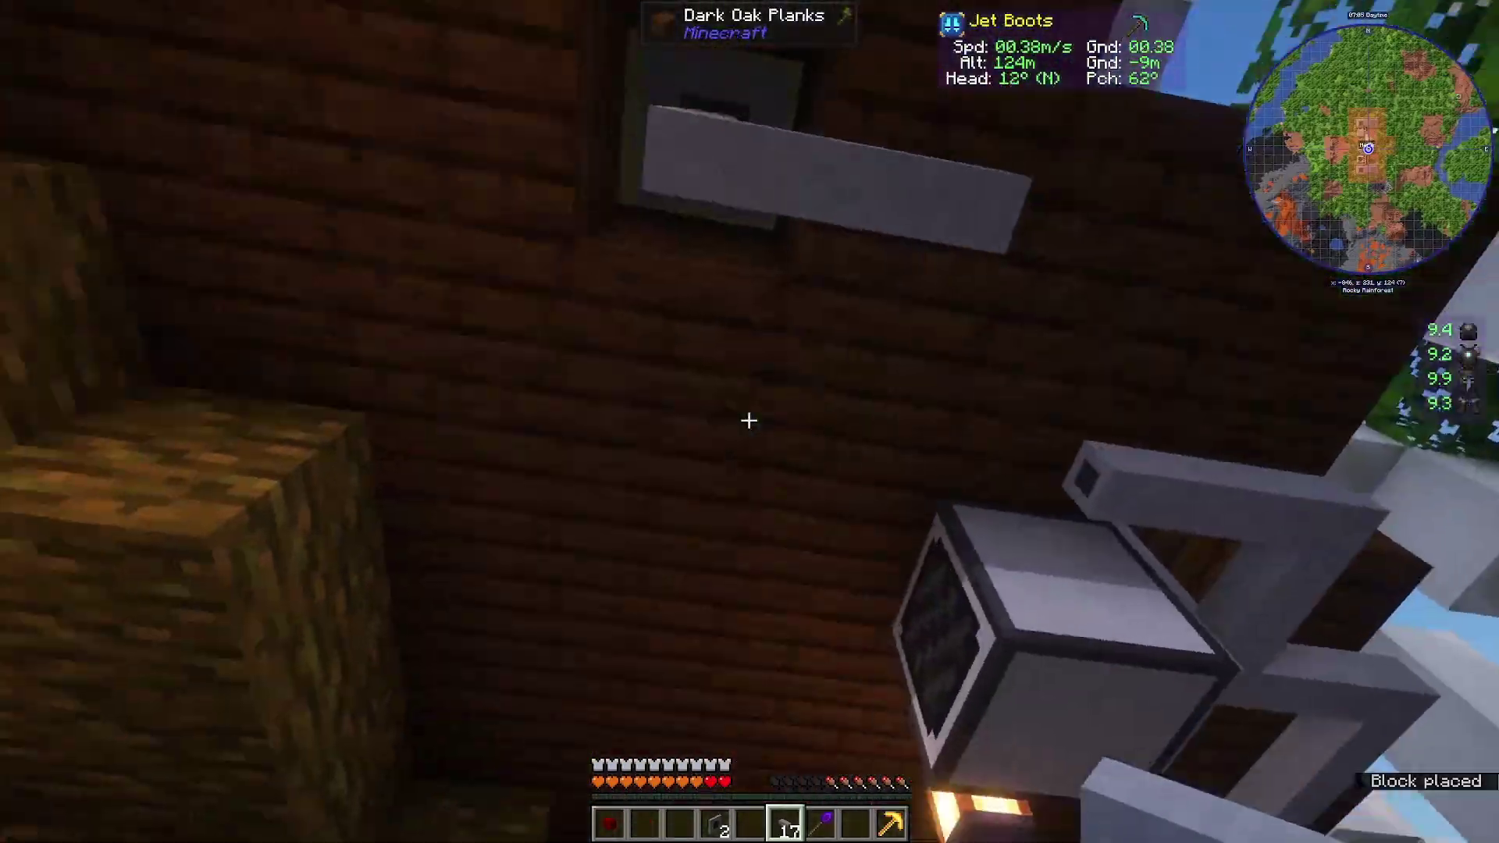
Step: Link the south monitor's wired modem to the speaker's cable, breaking one cable segment with the pickaxe along the way
{"action": "right_click", "coordinate": [749, 420]}
{"action": "right_click", "coordinate": [748, 420]}
{"action": "key", "text": "9"}
{"action": "left_click", "coordinate": [748, 420]}
{"action": "key", "text": "6"}
{"action": "right_click", "coordinate": [749, 420]}
{"action": "right_click", "coordinate": [748, 420]}
{"action": "right_click", "coordinate": [749, 420]}
Step: Extend the networking cable west along the underside of the platform toward the west monitor
{"action": "key", "text": "w"}
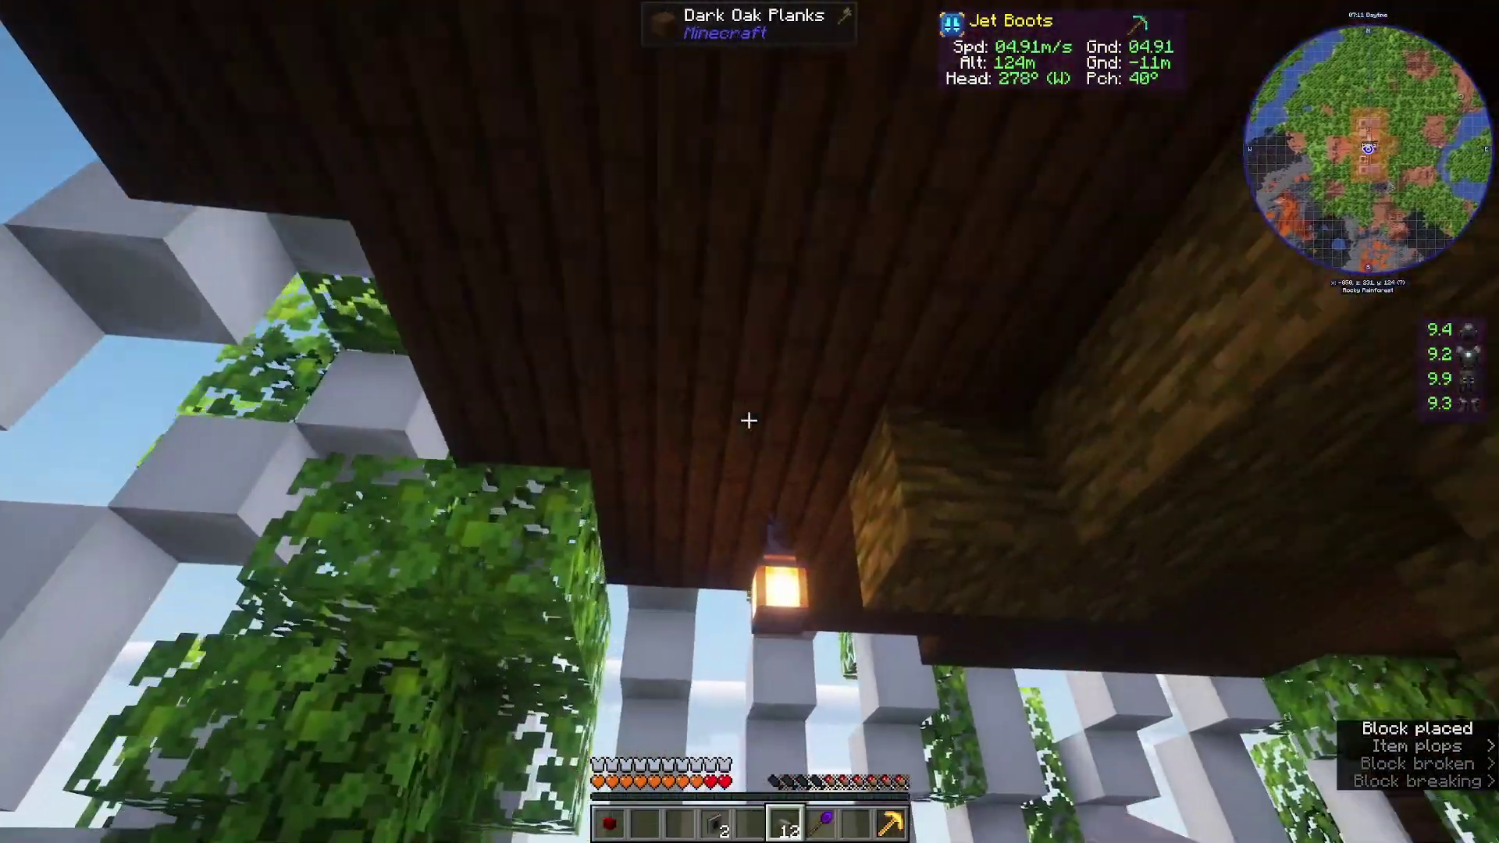
{"action": "right_click", "coordinate": [748, 420]}
{"action": "right_click", "coordinate": [749, 420]}
{"action": "right_click", "coordinate": [749, 420]}
{"action": "right_click", "coordinate": [748, 420]}
{"action": "right_click", "coordinate": [748, 420]}
{"action": "right_click", "coordinate": [749, 420]}
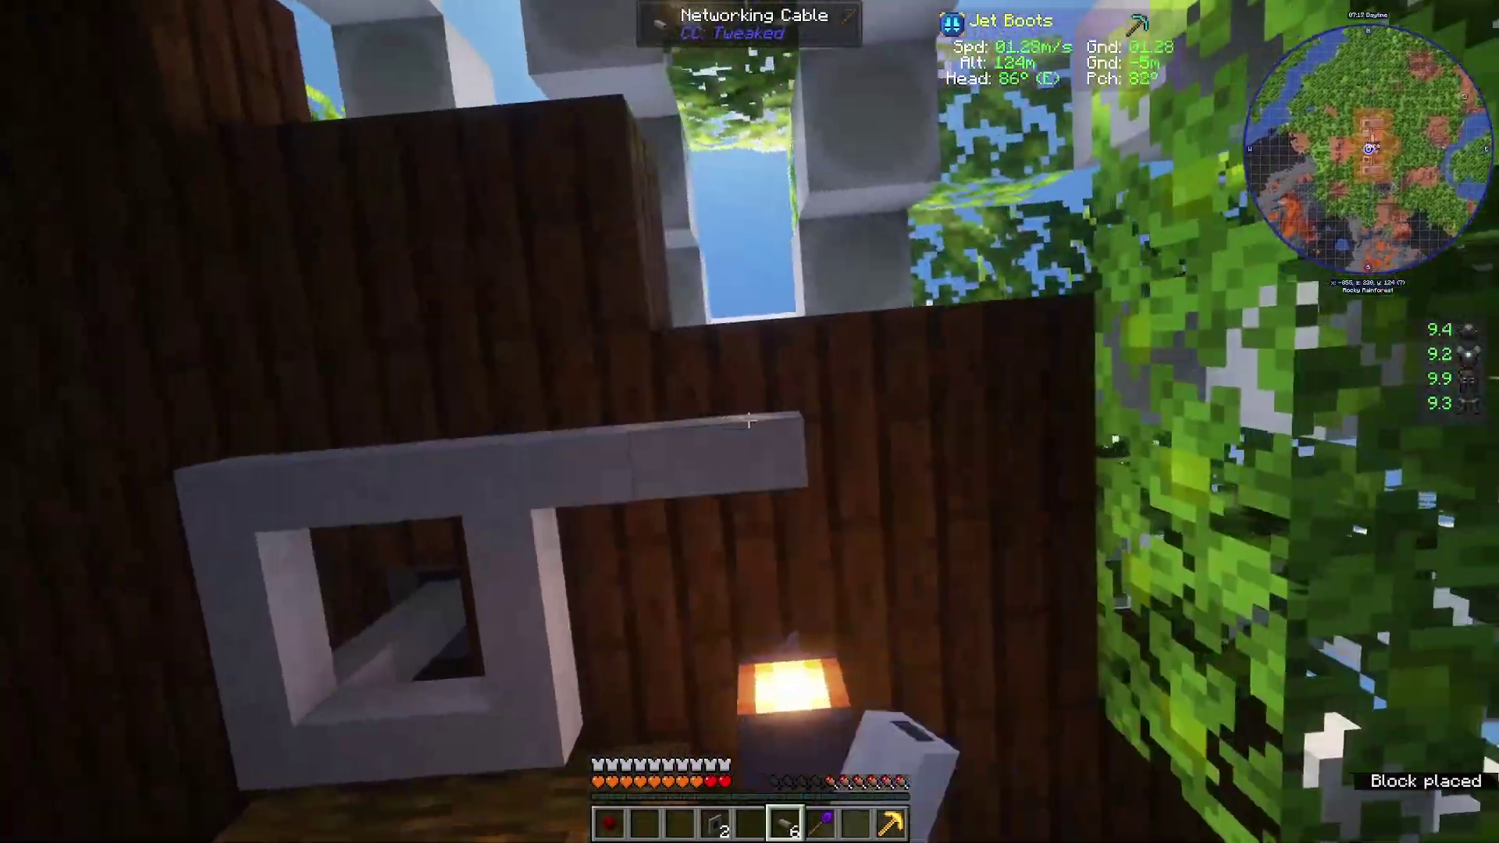
Step: Finish the cable run to the west monitor's wired modem and break the surplus cable segments with the pickaxe
{"action": "right_click", "coordinate": [748, 420]}
{"action": "right_click", "coordinate": [749, 420]}
{"action": "right_click", "coordinate": [749, 421]}
{"action": "right_click", "coordinate": [749, 420]}
{"action": "right_click", "coordinate": [749, 420]}
{"action": "right_click", "coordinate": [749, 420]}
{"action": "key", "text": "9"}
{"action": "left_click", "coordinate": [749, 420]}
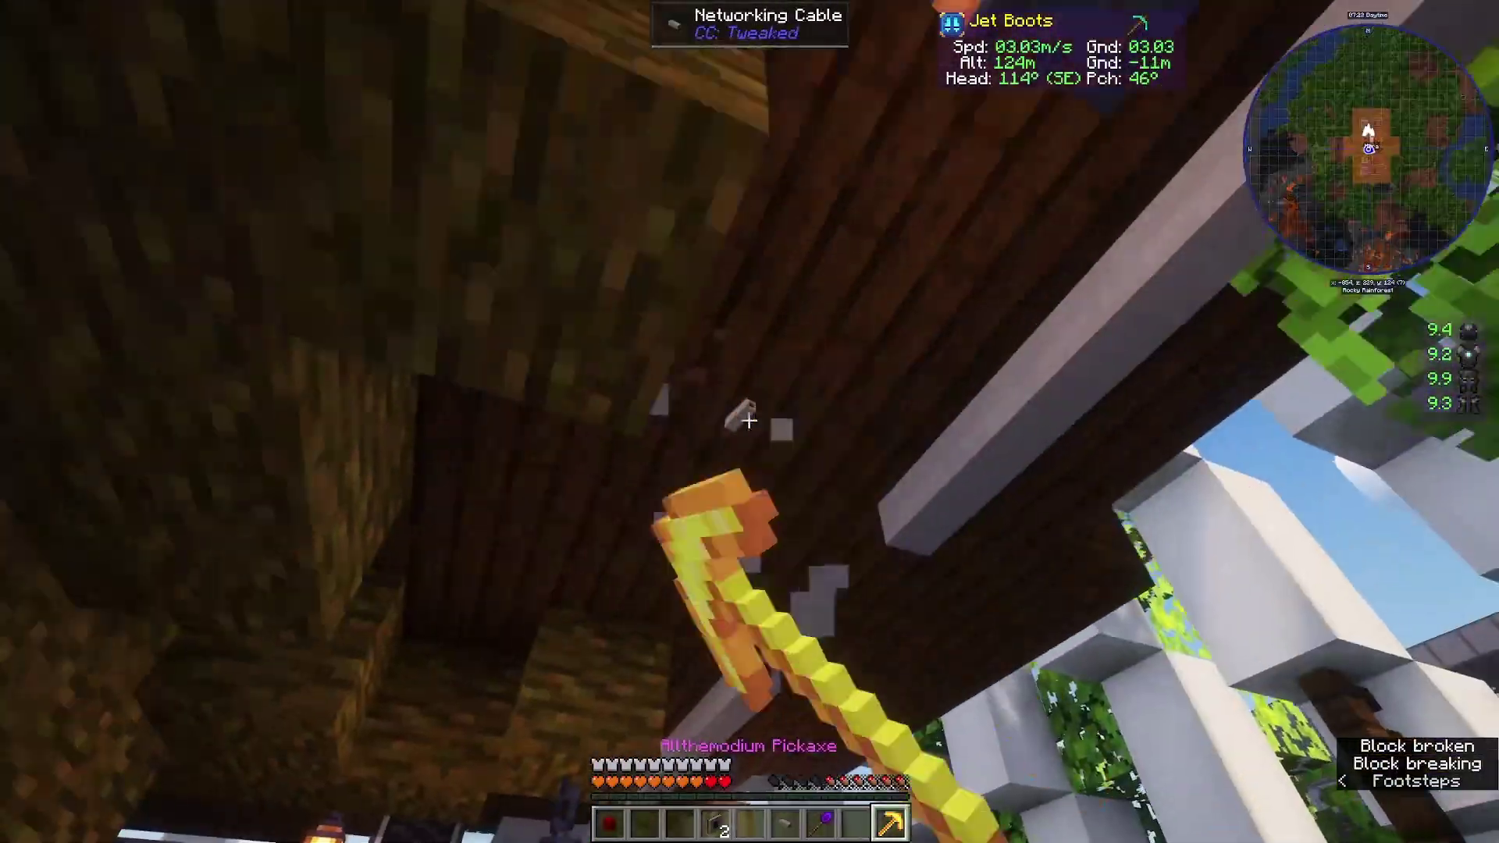
{"action": "left_click", "coordinate": [749, 420]}
{"action": "key", "text": "6"}
{"action": "right_click", "coordinate": [749, 420]}
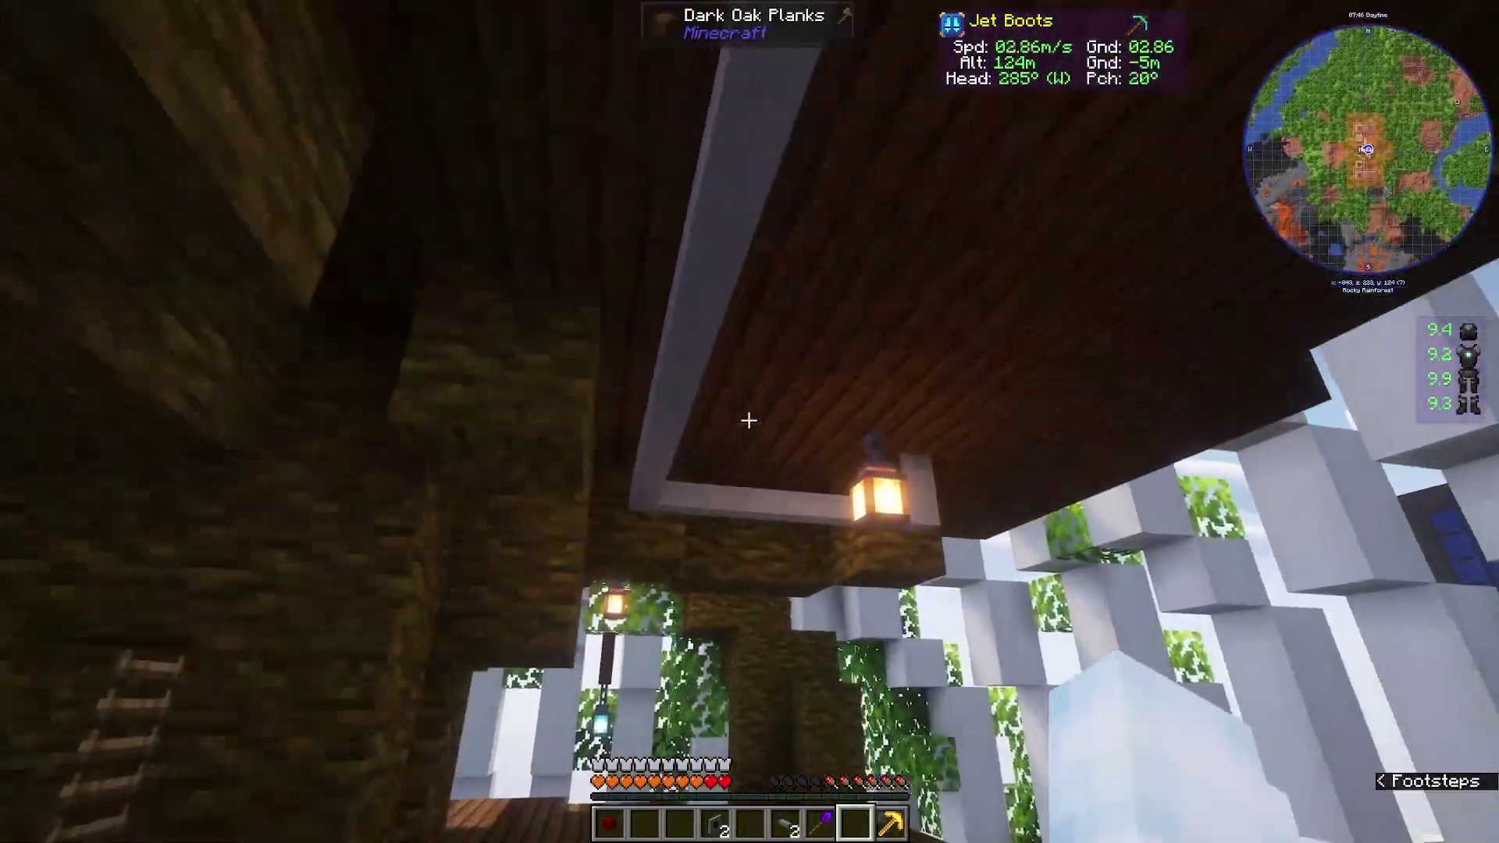
Step: Activate the wired modems on the speaker and the three monitors, using an empty hand, to connect them to the network
{"action": "key", "text": "8"}
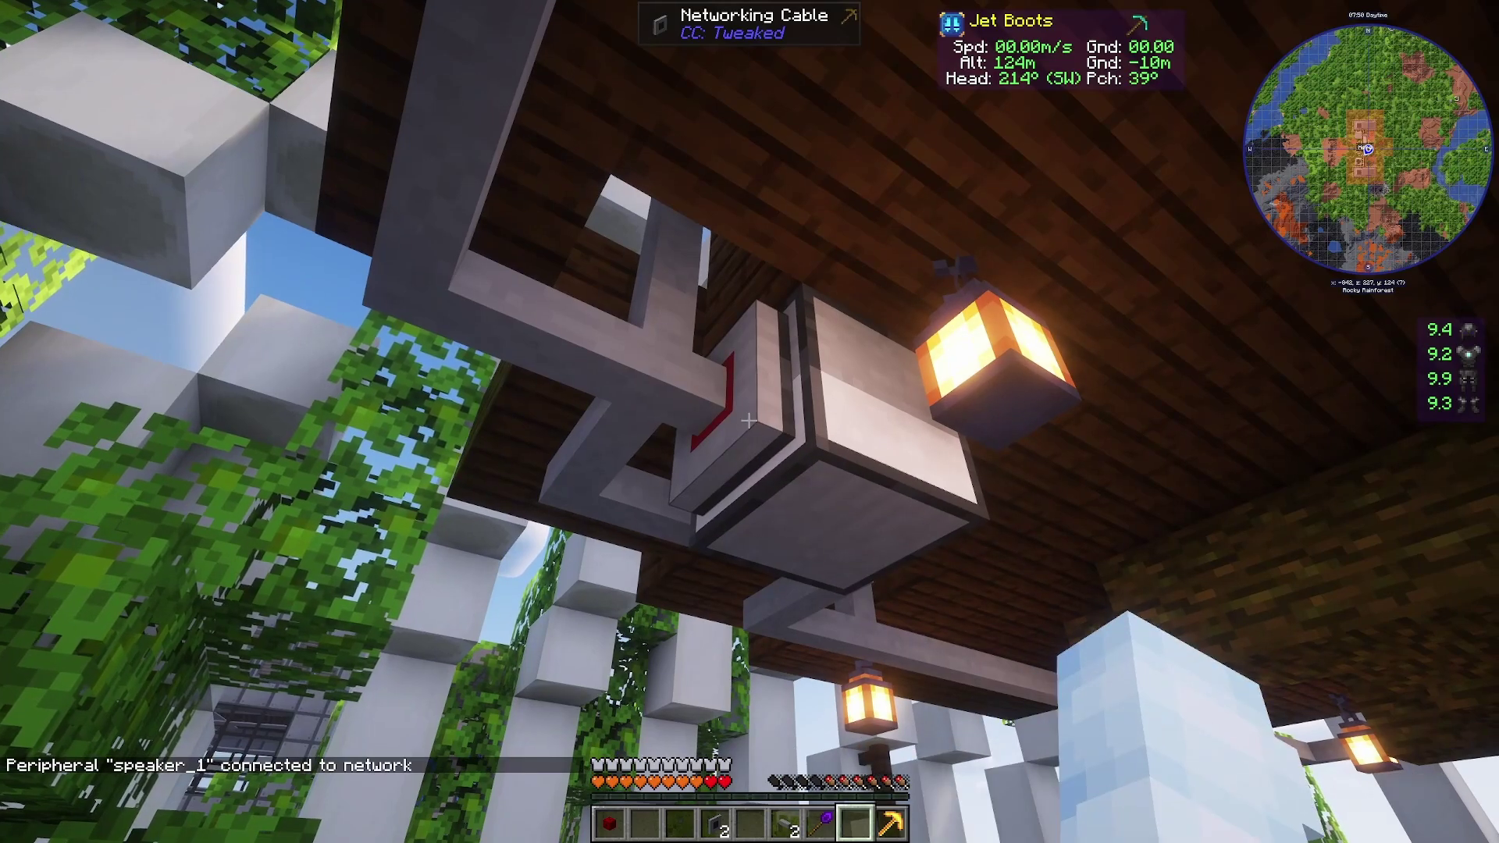
{"action": "key", "text": "w"}
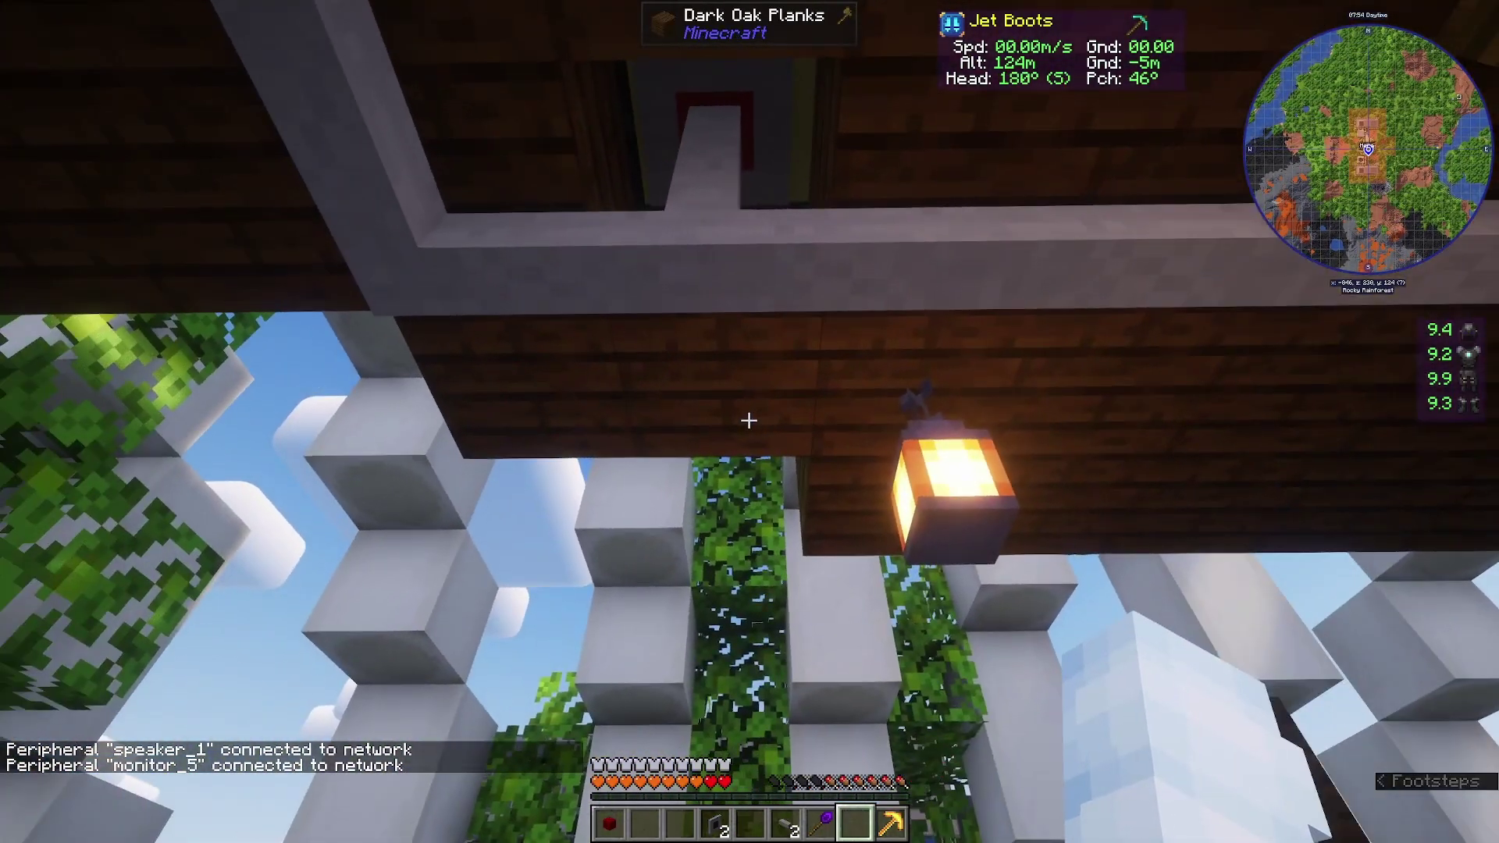
{"action": "key", "text": "w"}
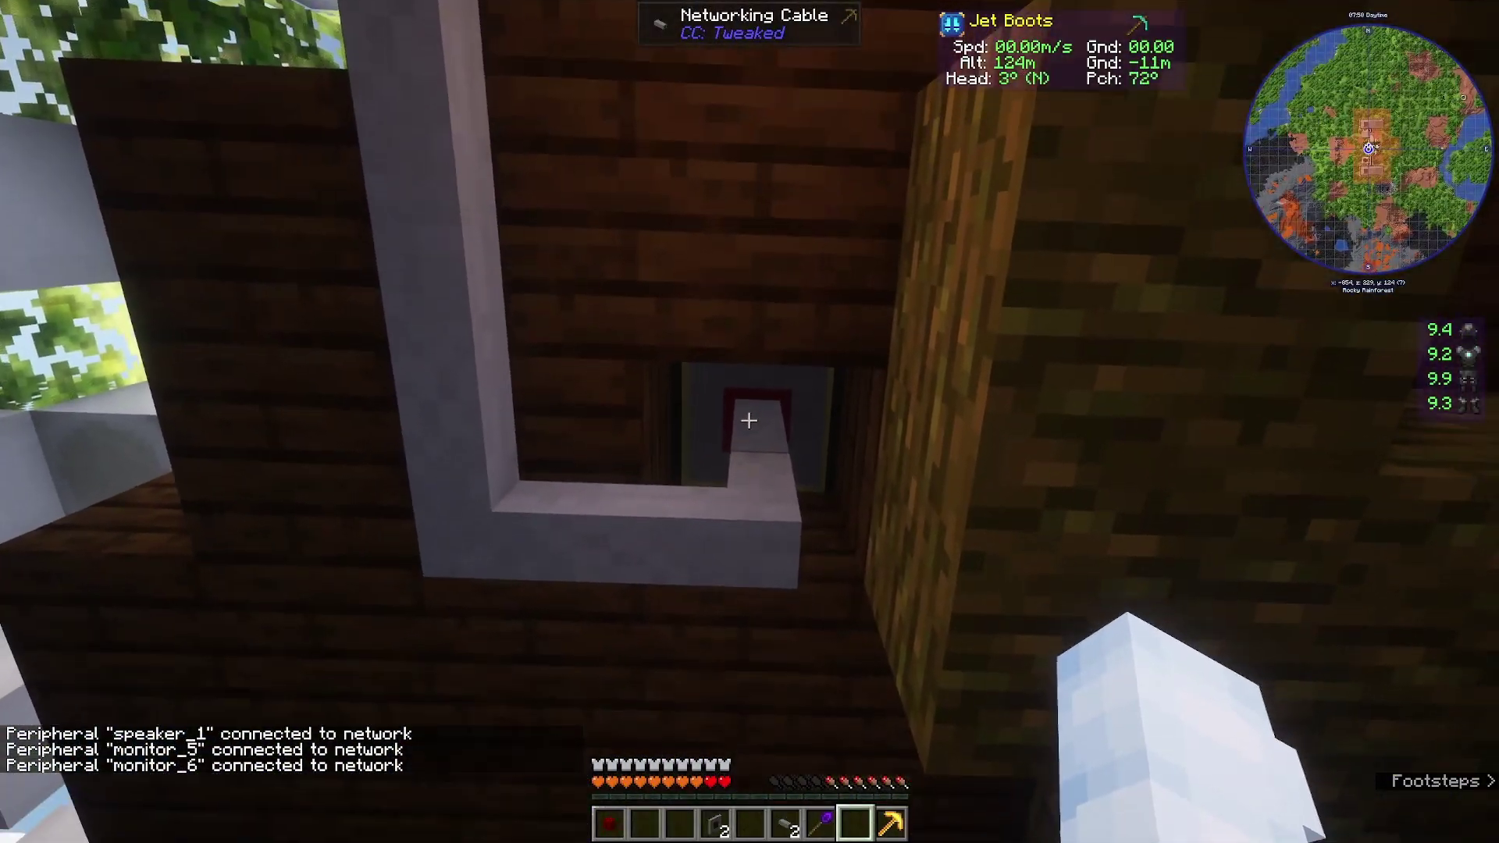
{"action": "key", "text": "w"}
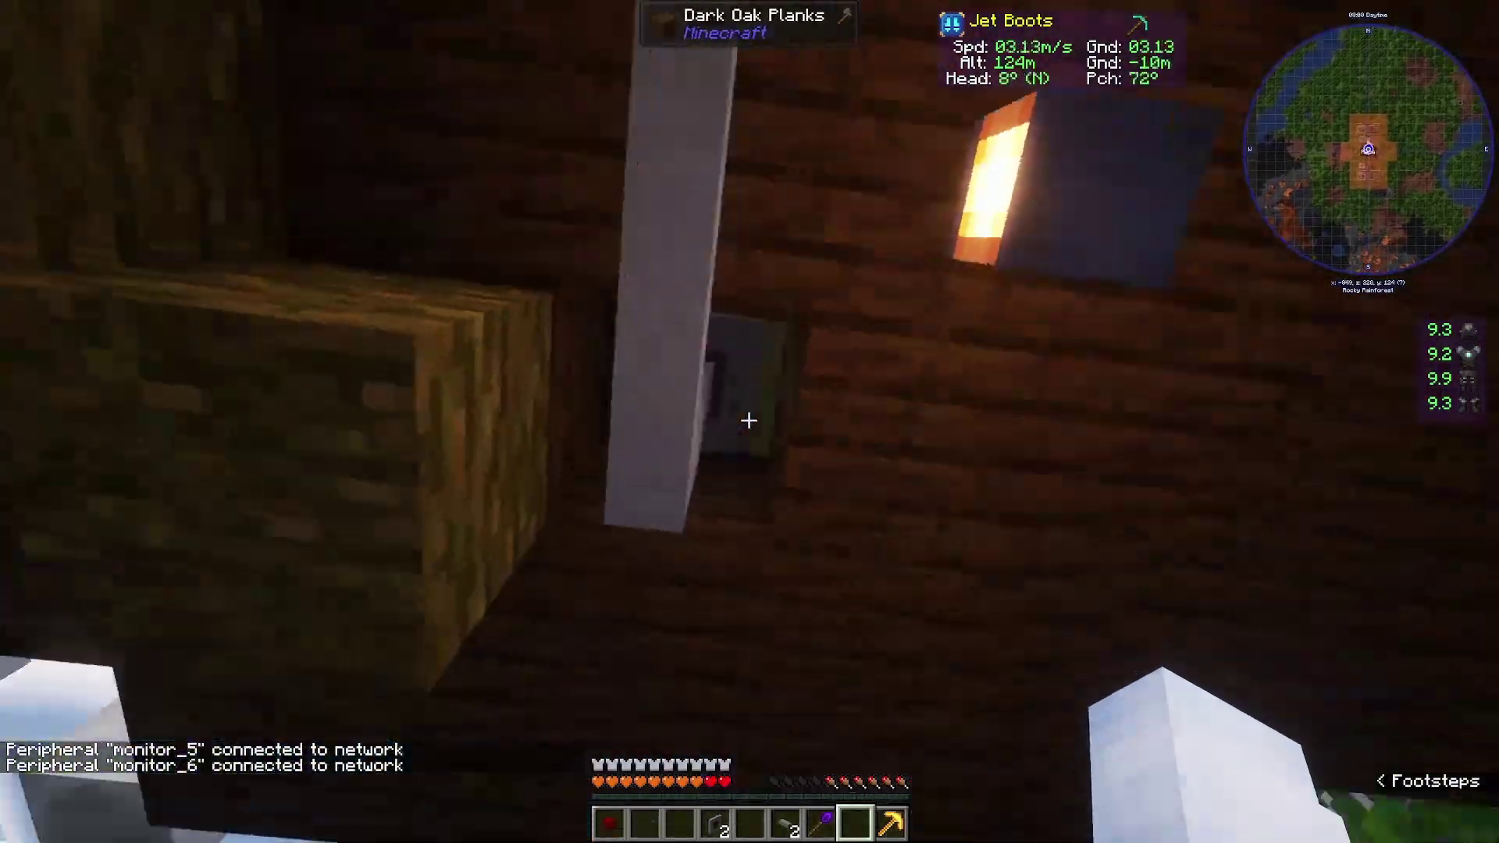
{"action": "key", "text": "w"}
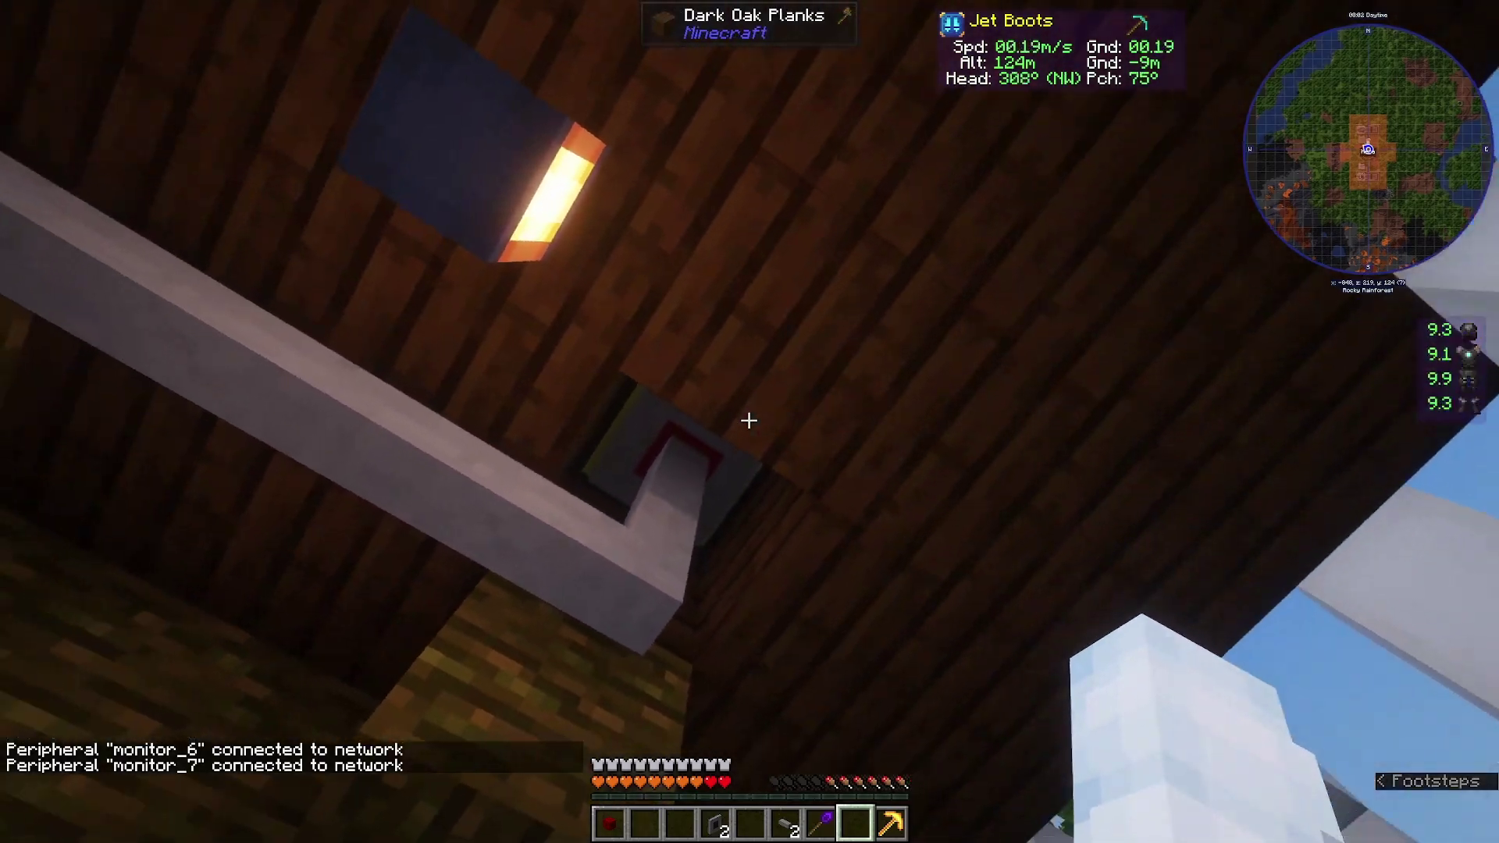
Step: Open the advanced computer's terminal and download the installer with "pastebin get sqUN6VUb ccmsi.lua"
{"action": "key", "text": "w"}
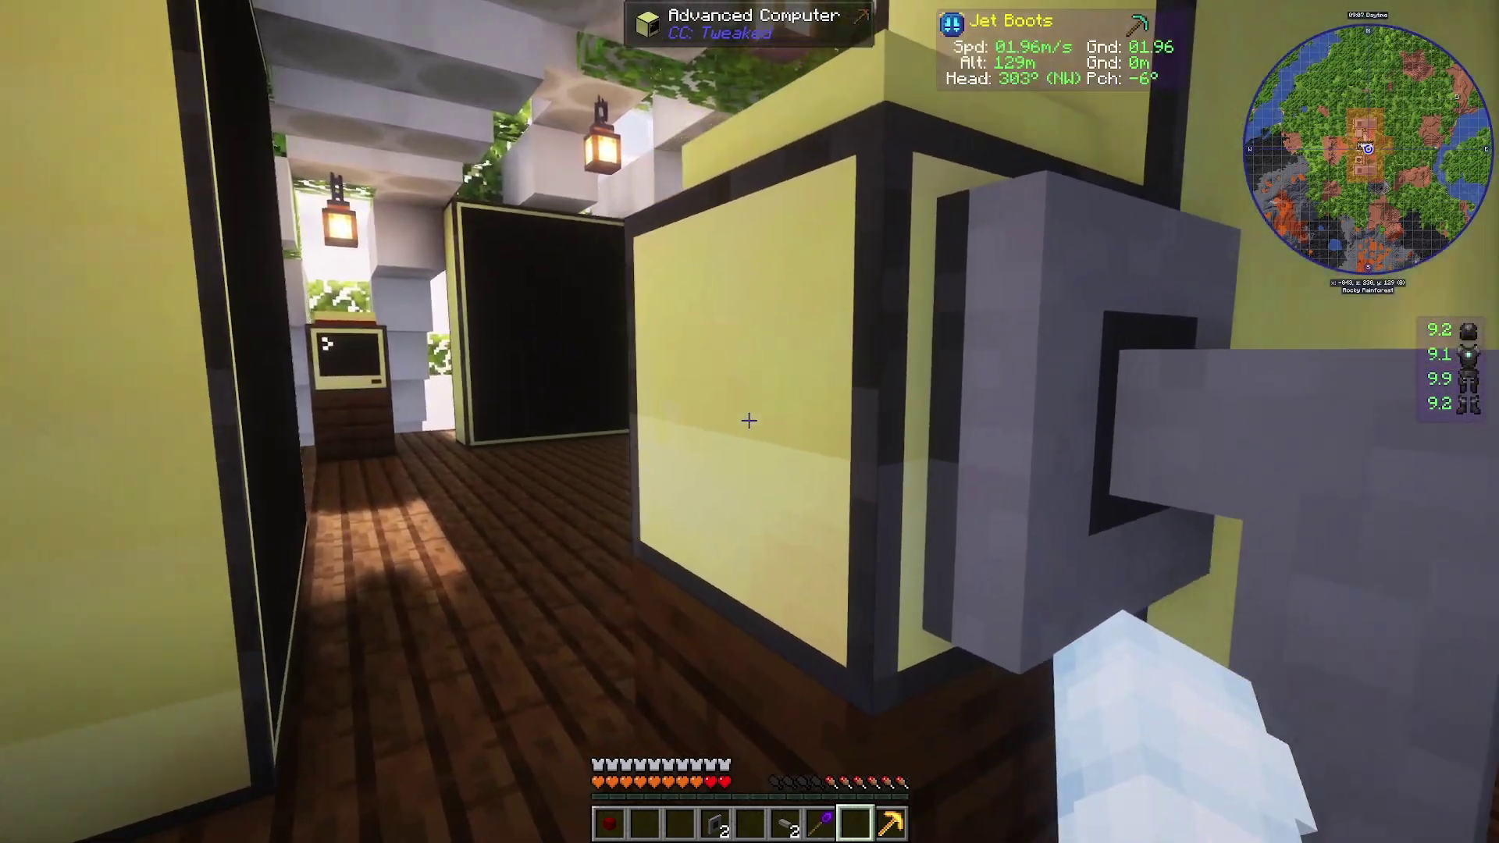
{"action": "key", "text": "w"}
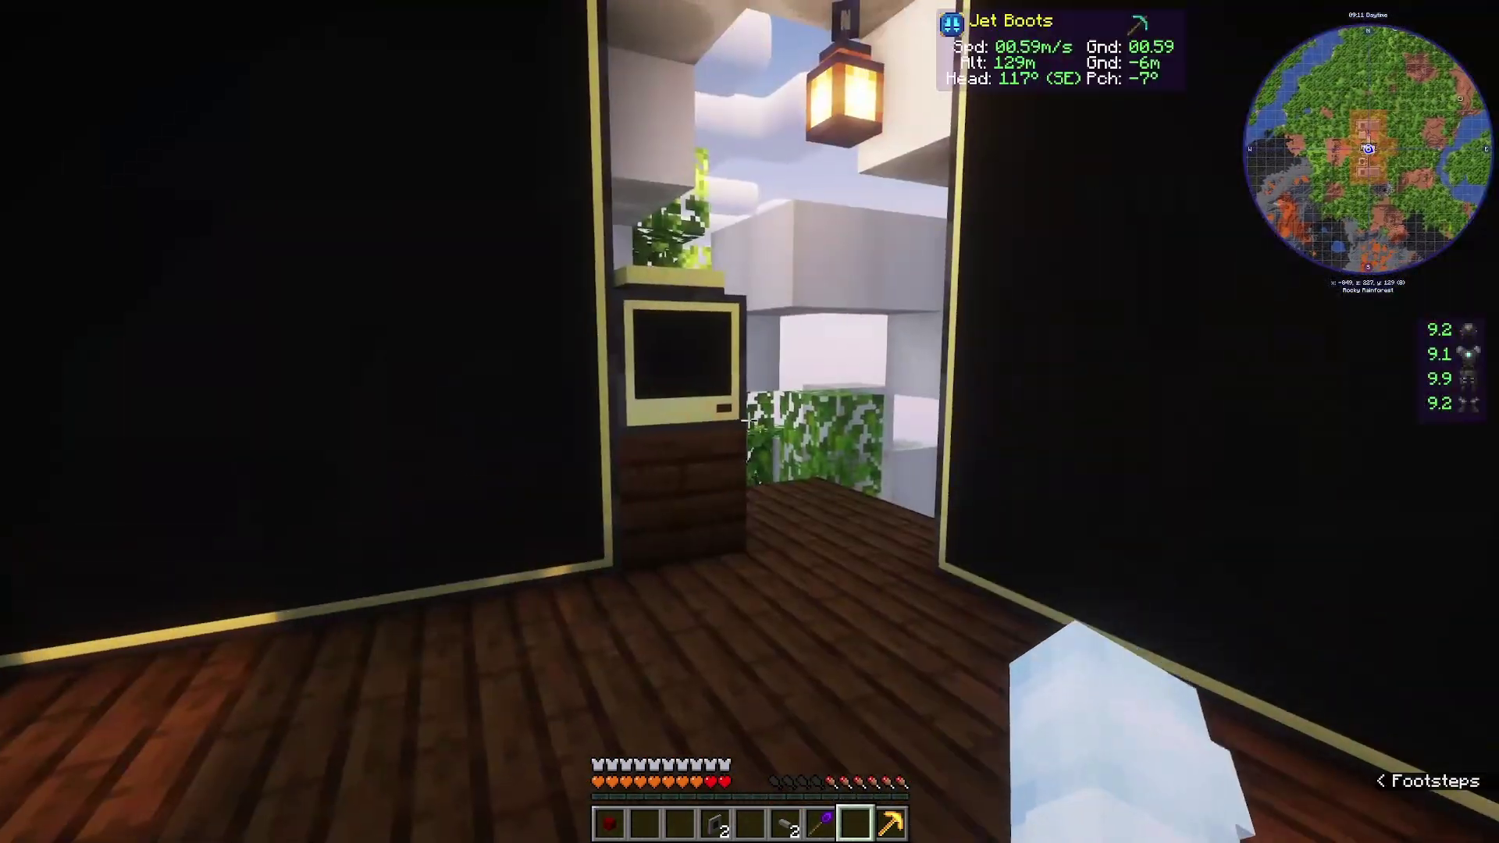
{"action": "key", "text": "w"}
{"action": "right_click", "coordinate": [748, 421]}
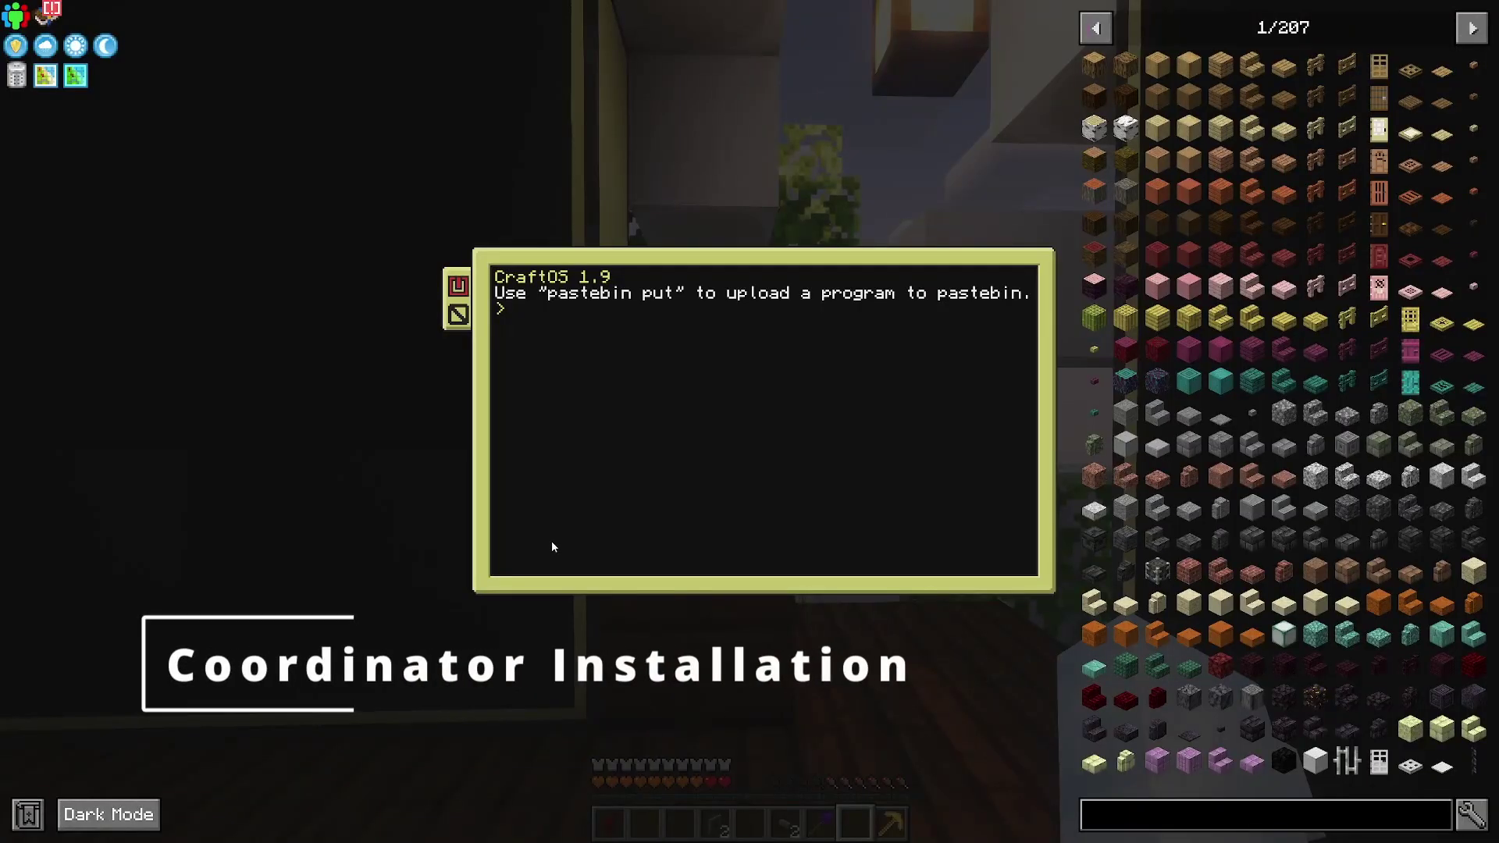
{"action": "type", "text": "pastebin get sqUN6VUb ccmsi.lua"}
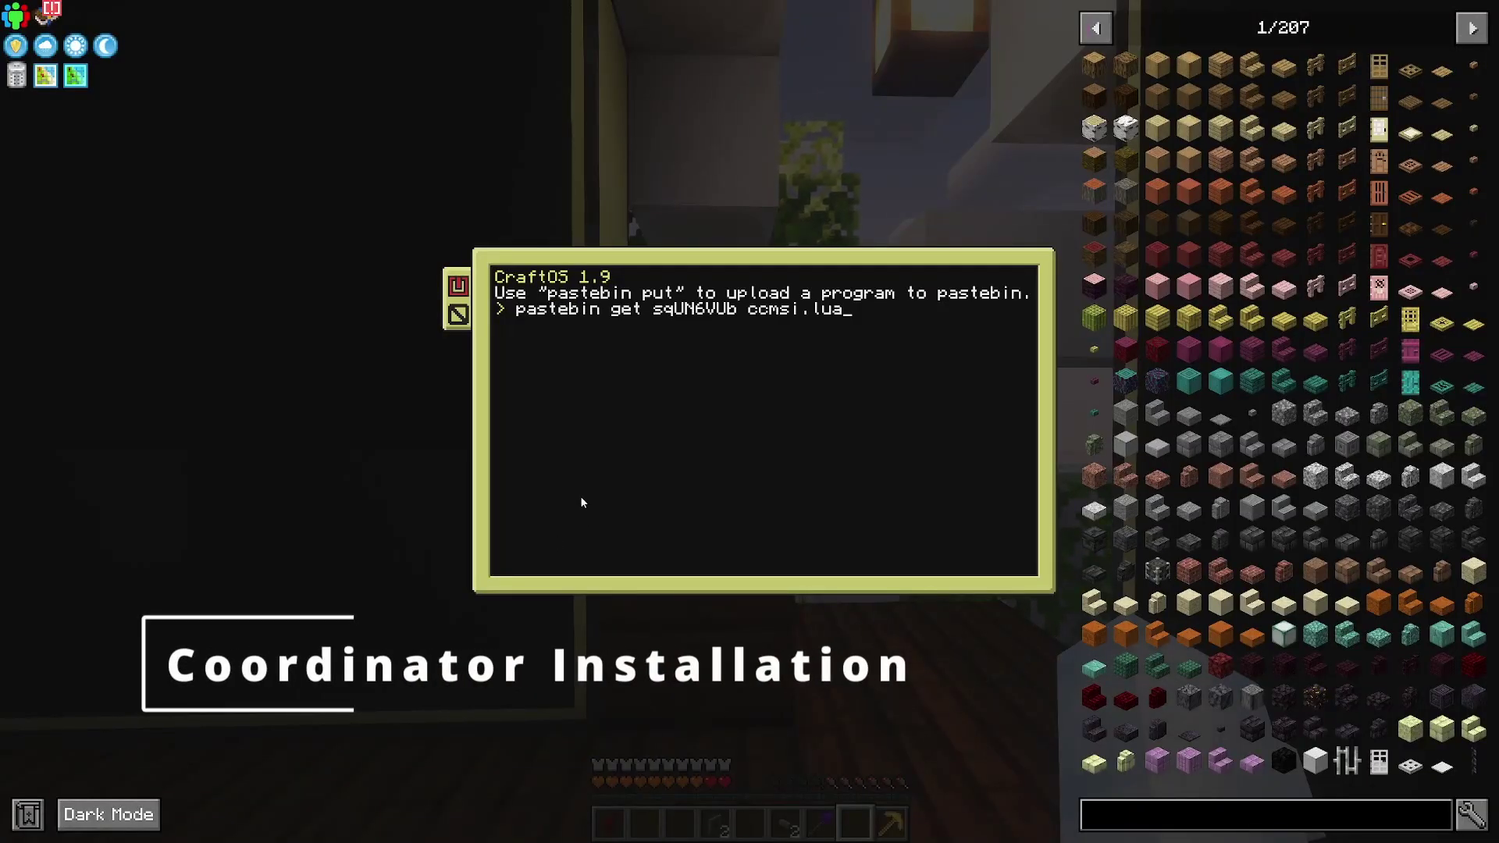
{"action": "key", "text": "Return"}
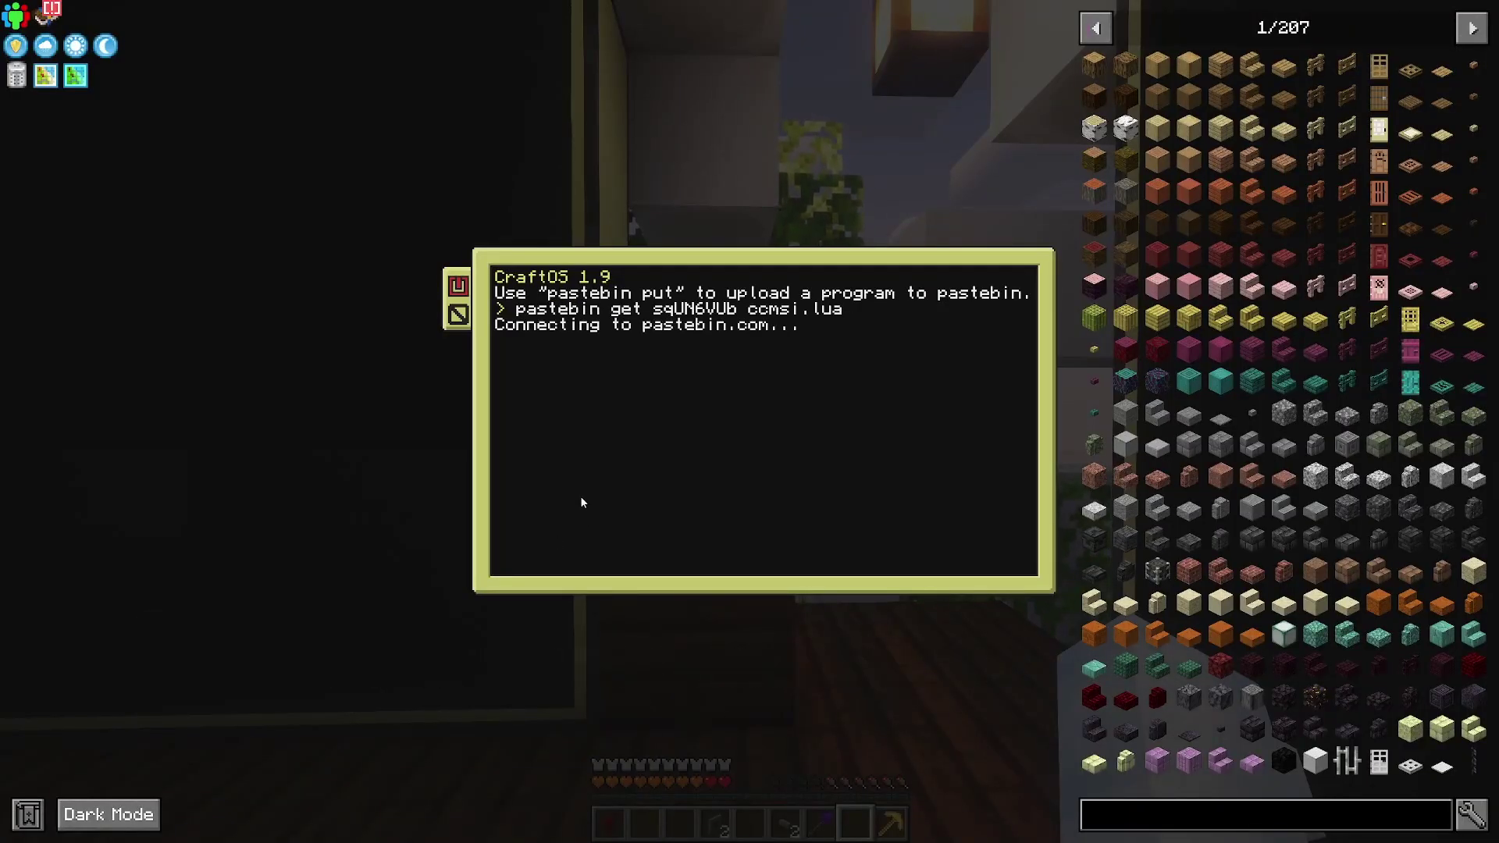
Step: Install the coordinator software with "ccmsi install coordinator", confirming the installation and the cleanup of unused files
{"action": "type", "text": "ccmsi install c"}
{"action": "type", "text": "oordinator"}
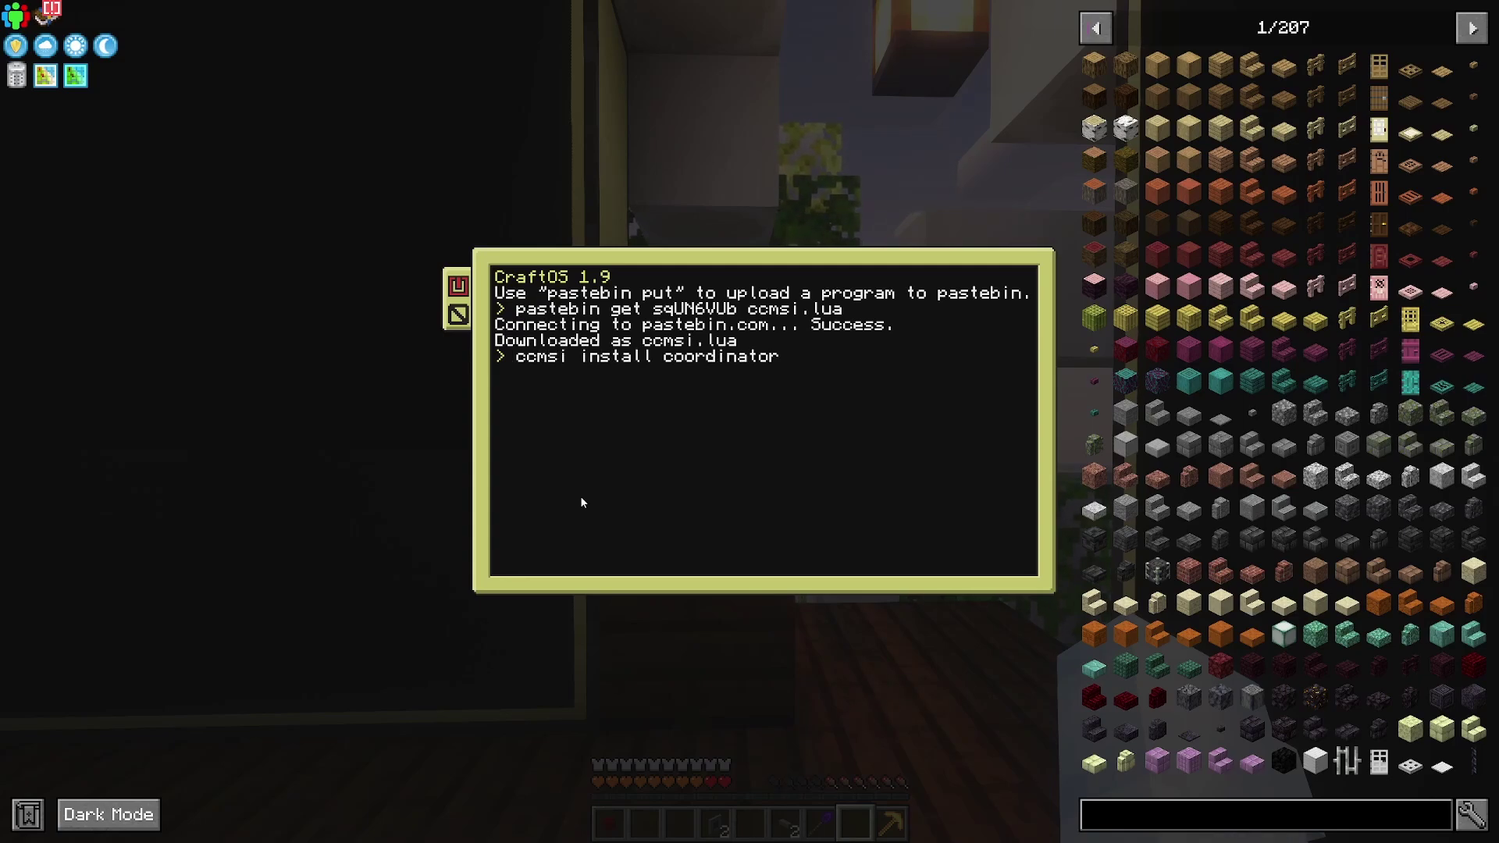
{"action": "key", "text": "Return"}
{"action": "type", "text": "y"}
{"action": "key", "text": "Return"}
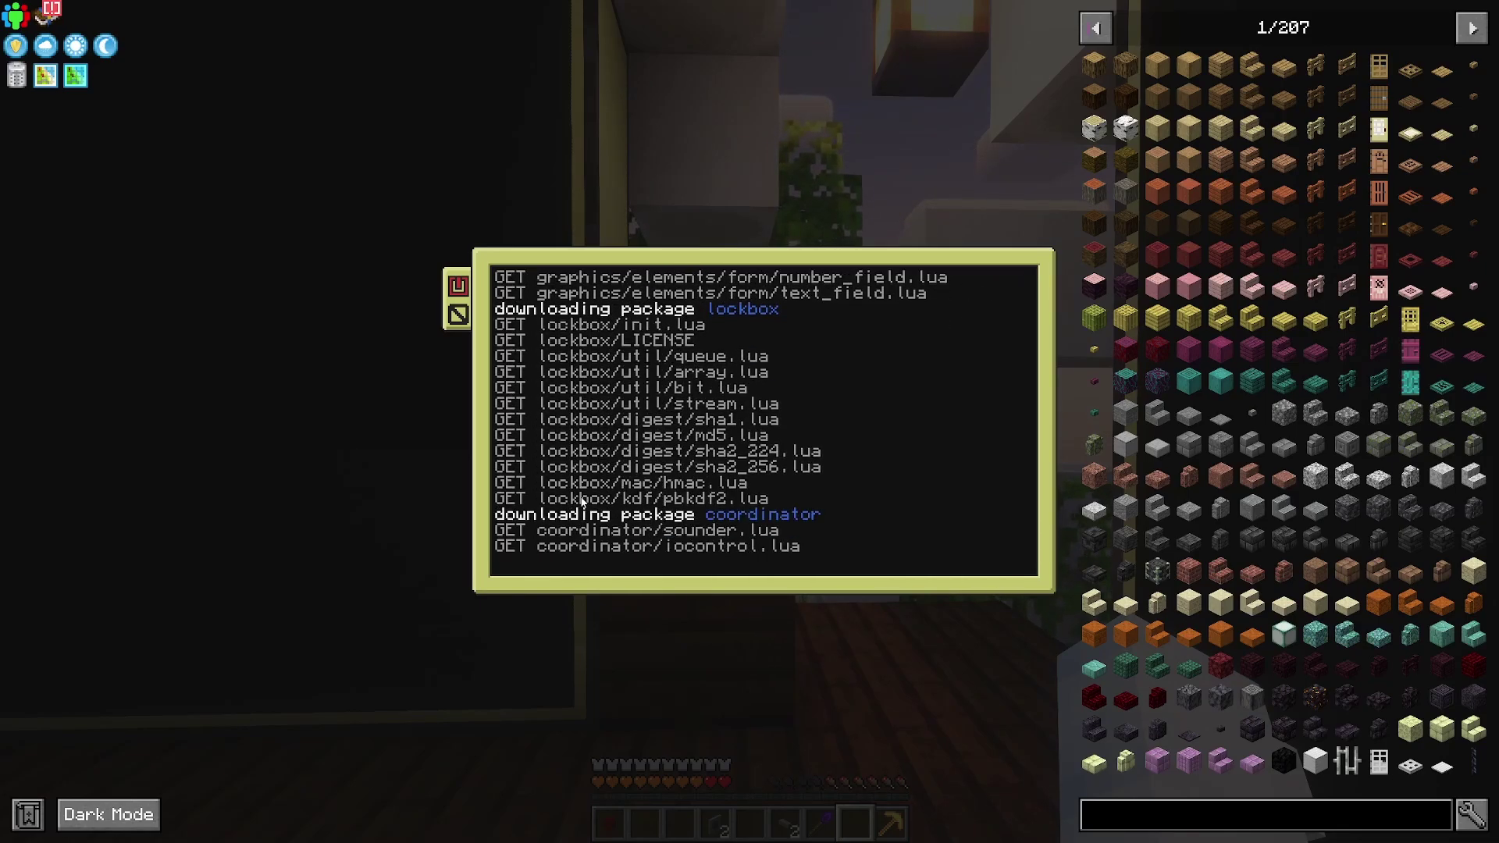
{"action": "key", "text": "Return"}
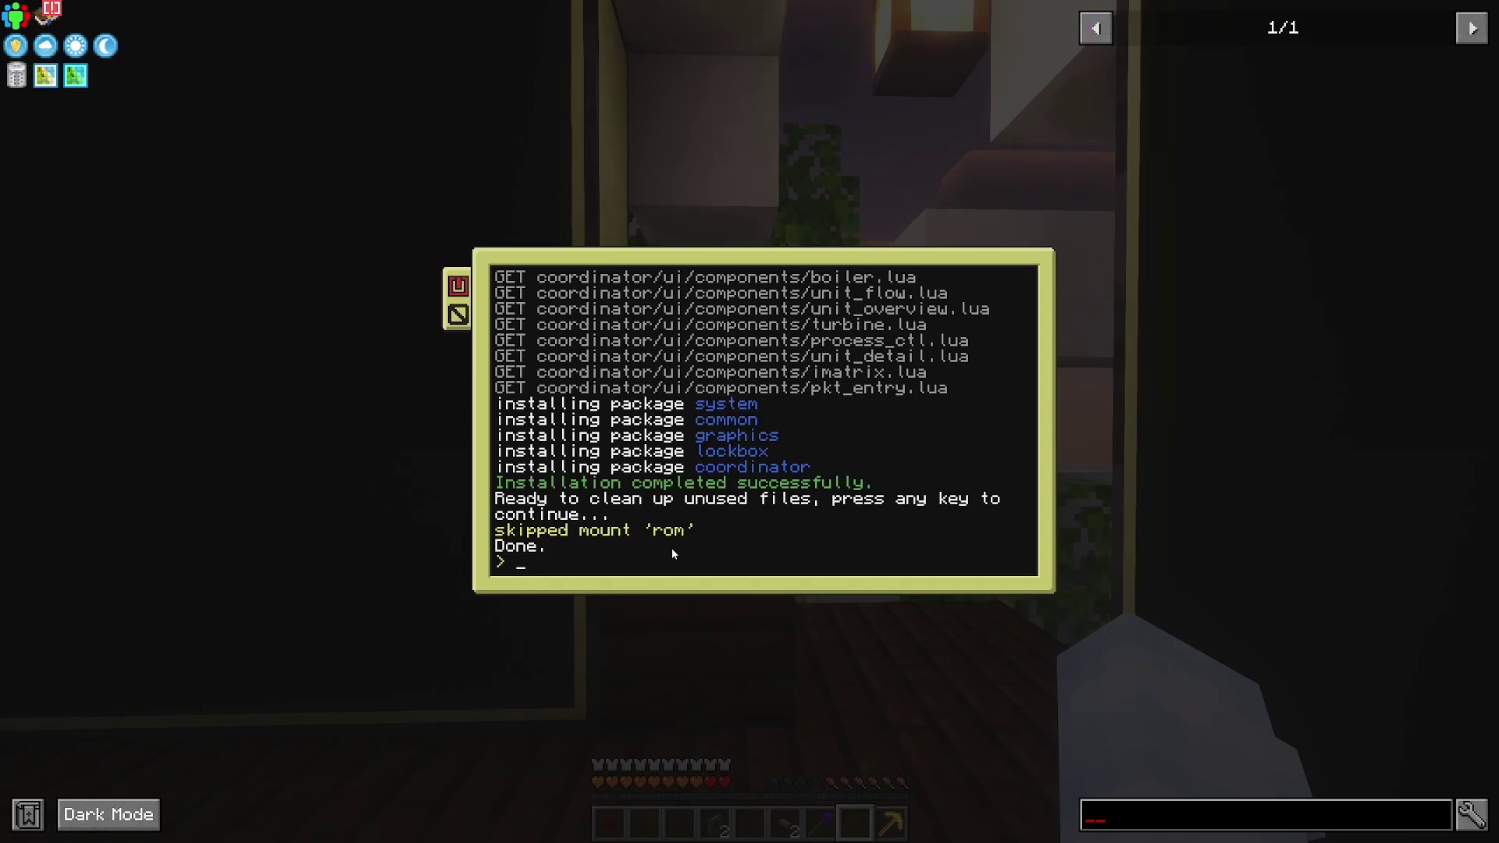
Step: Run "startup" and configure the network with default channels 16240, 16243 and 16244, 5-second timeouts, trusted range 0 and an empty authentication key
{"action": "type", "text": "startup"}
{"action": "key", "text": "Return"}
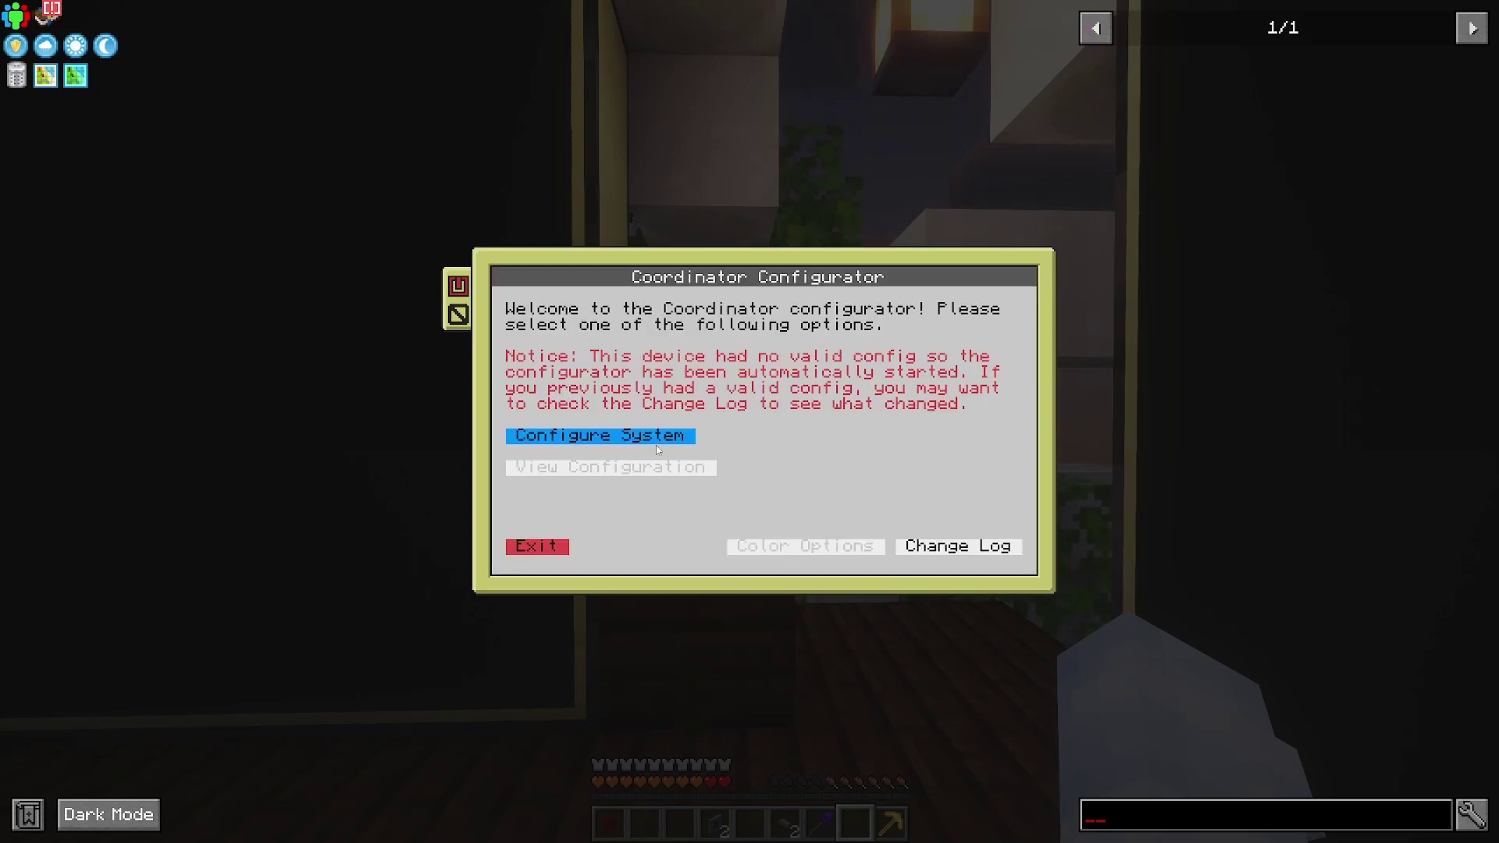
{"action": "left_click", "coordinate": [656, 442]}
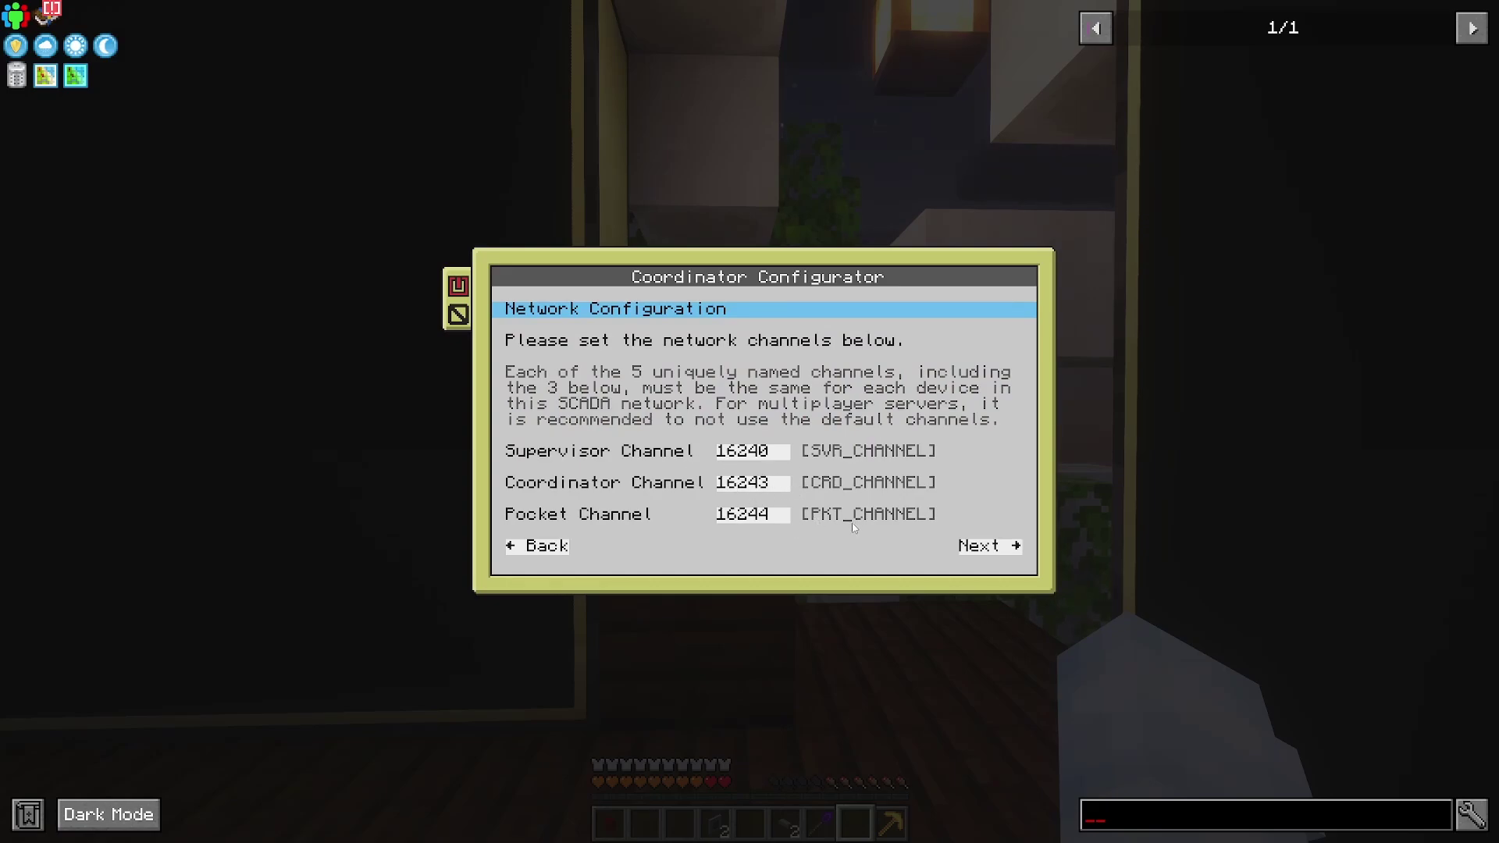
{"action": "left_click", "coordinate": [990, 545]}
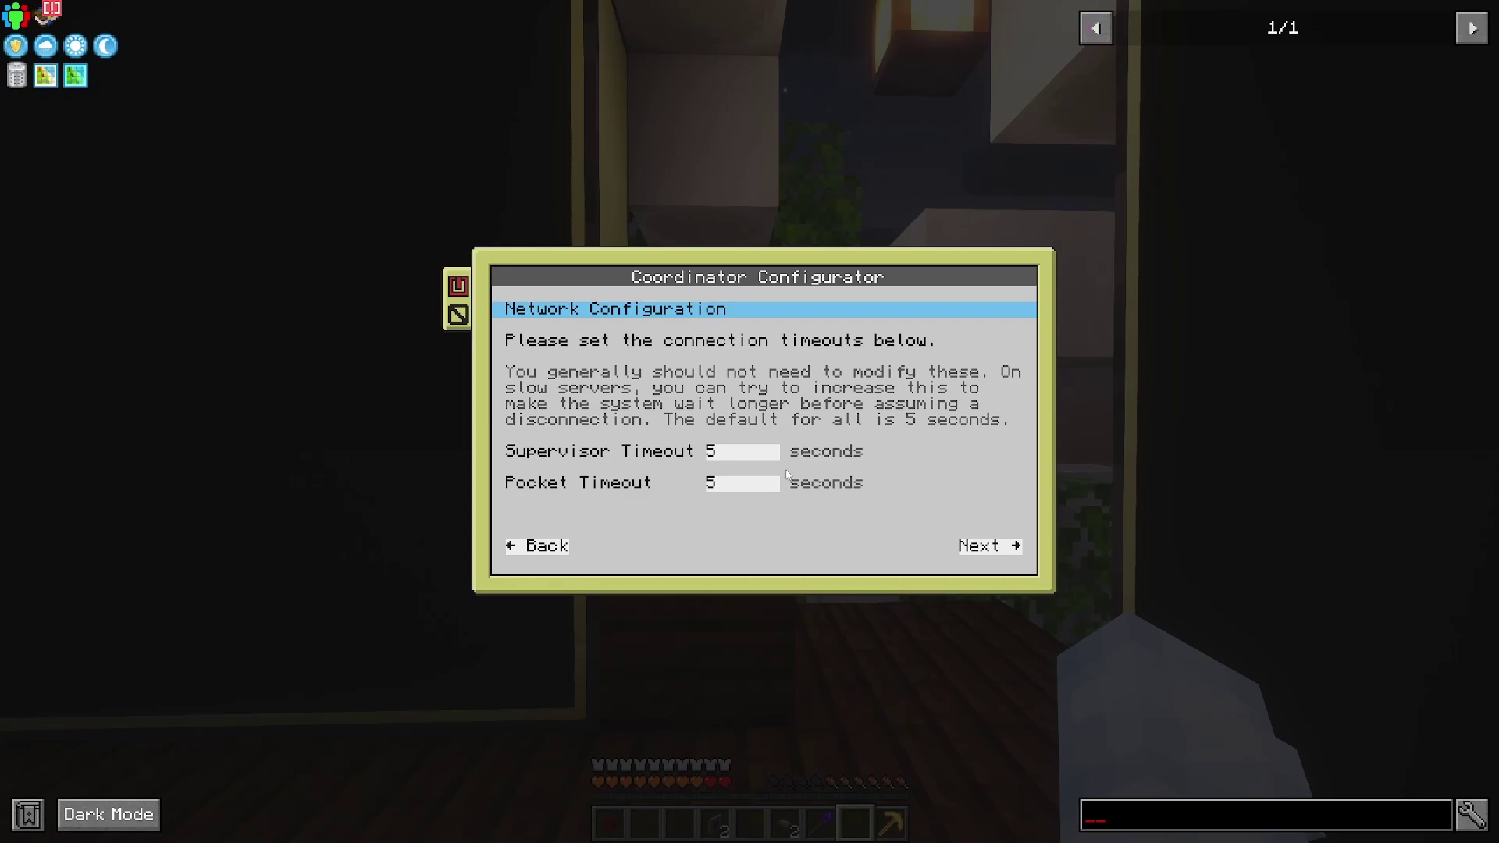
{"action": "left_click", "coordinate": [976, 551]}
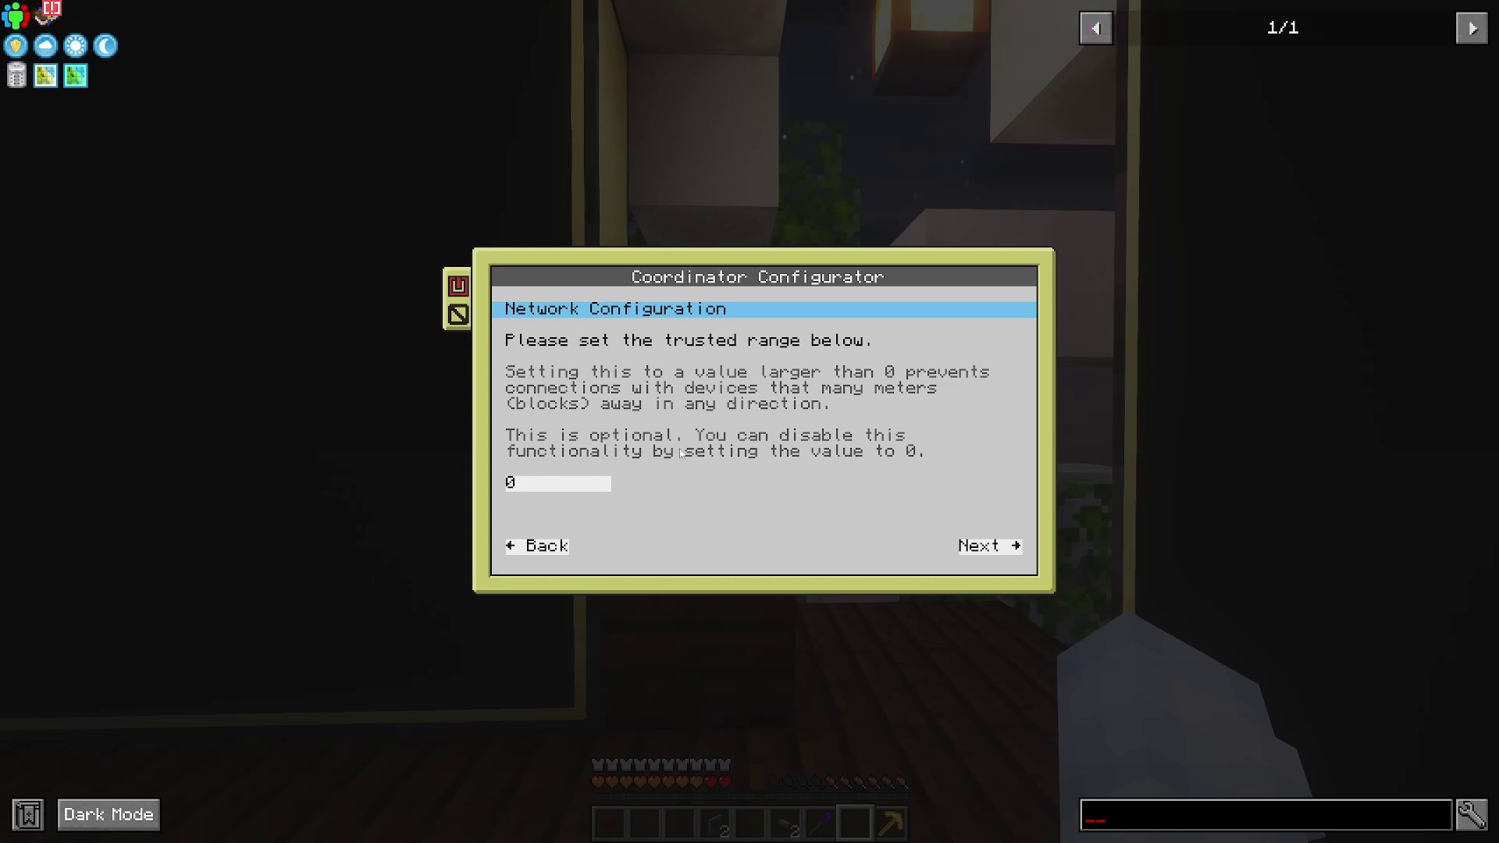
{"action": "left_click", "coordinate": [993, 551]}
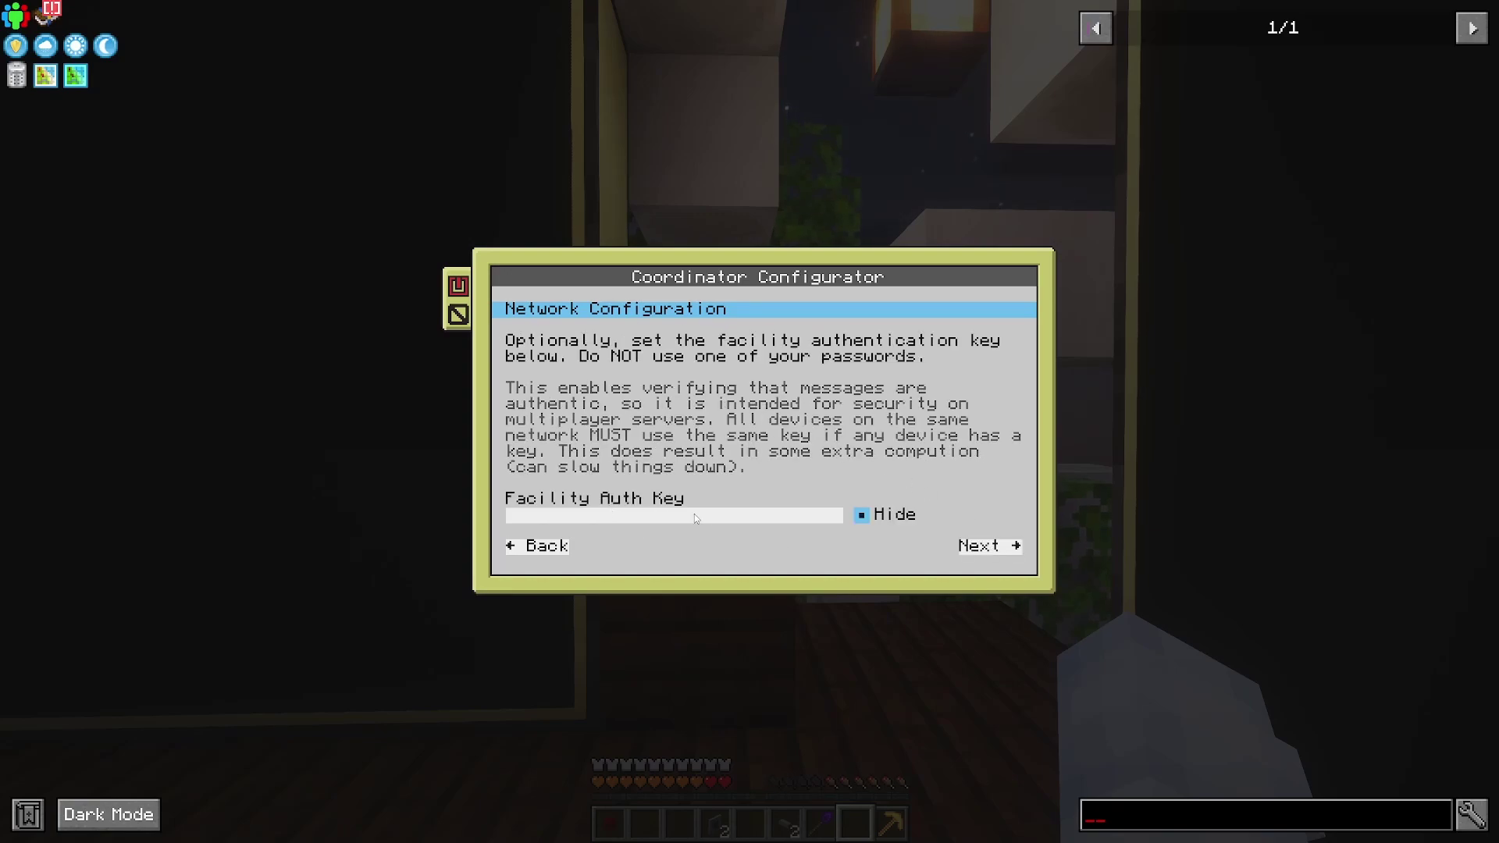
{"action": "left_click", "coordinate": [988, 552]}
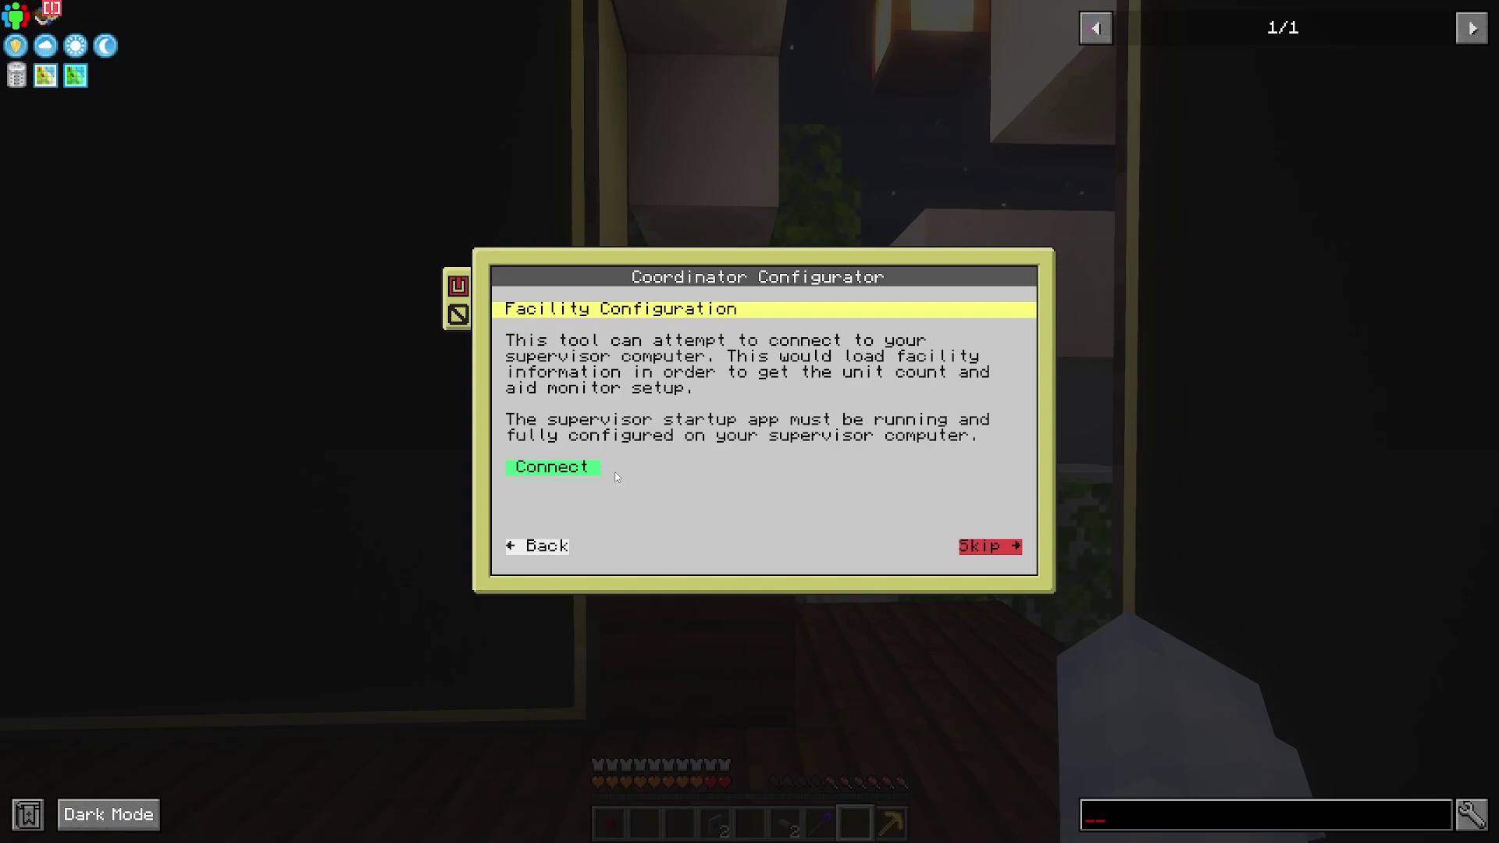
{"action": "left_click", "coordinate": [594, 468]}
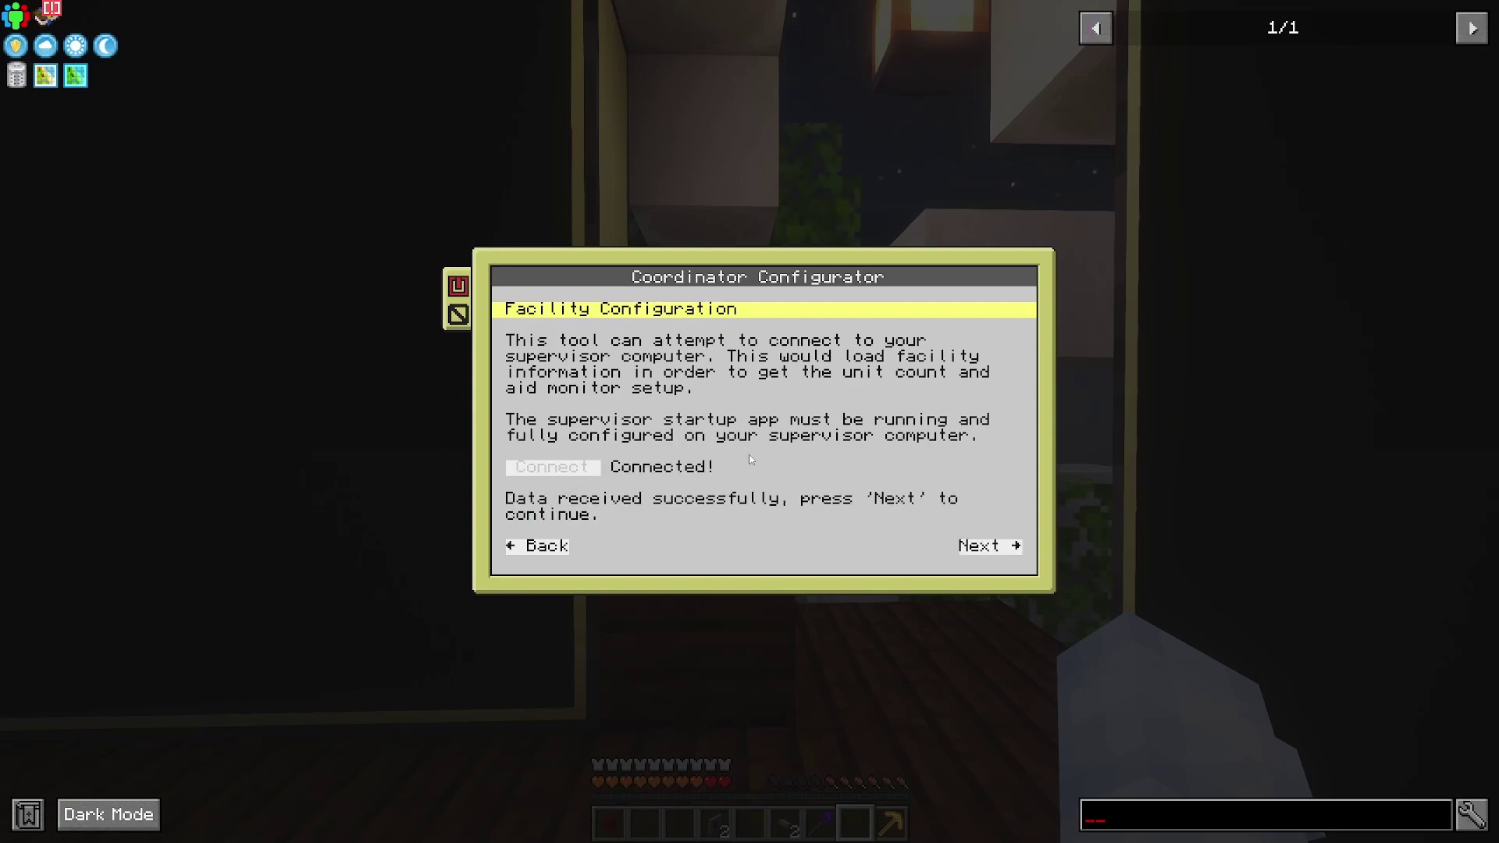
{"action": "left_click", "coordinate": [548, 546]}
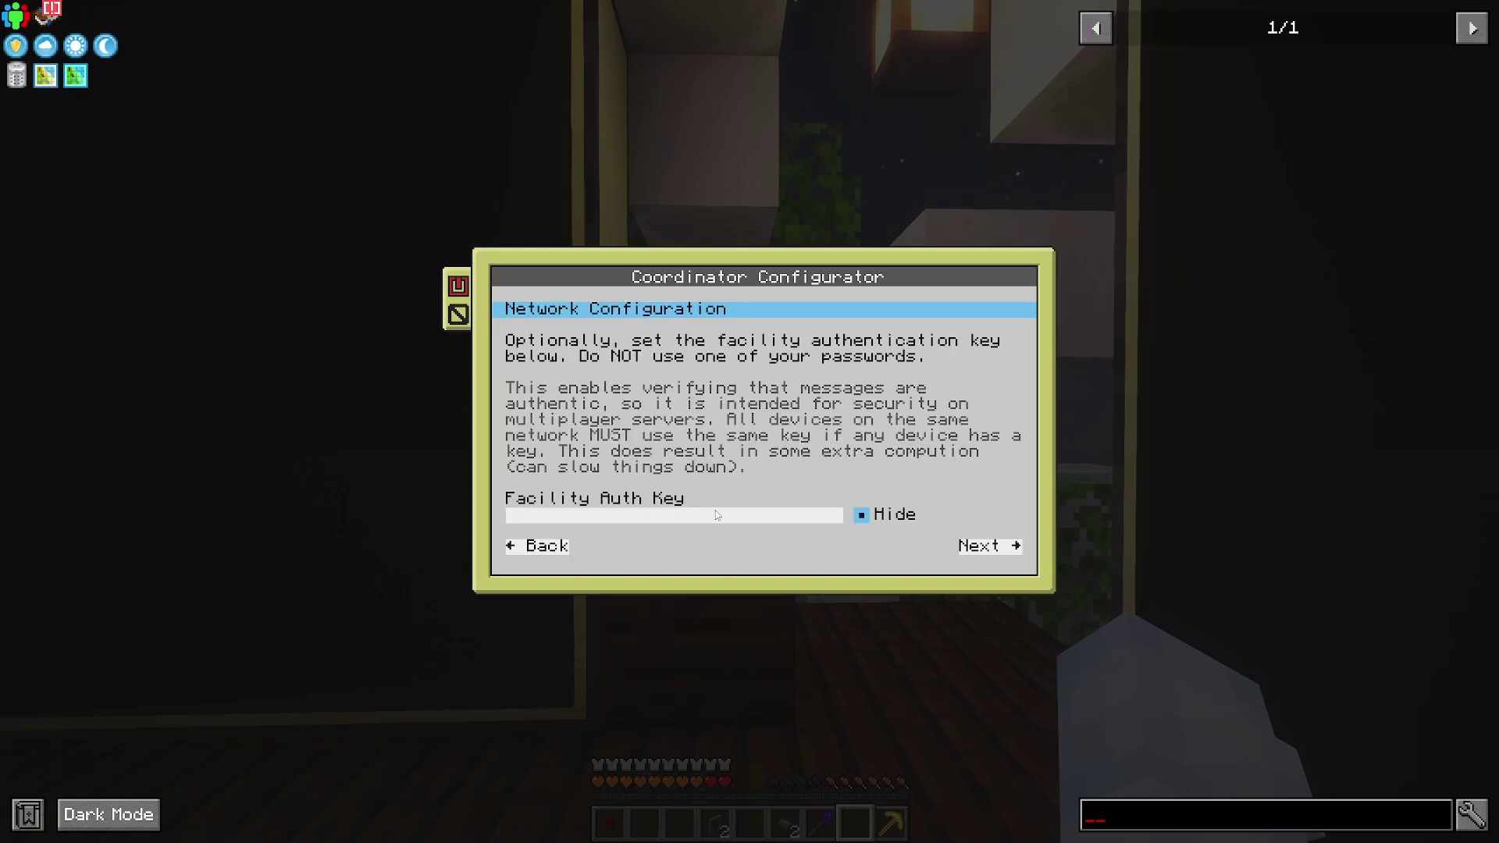
{"action": "left_click", "coordinate": [547, 546]}
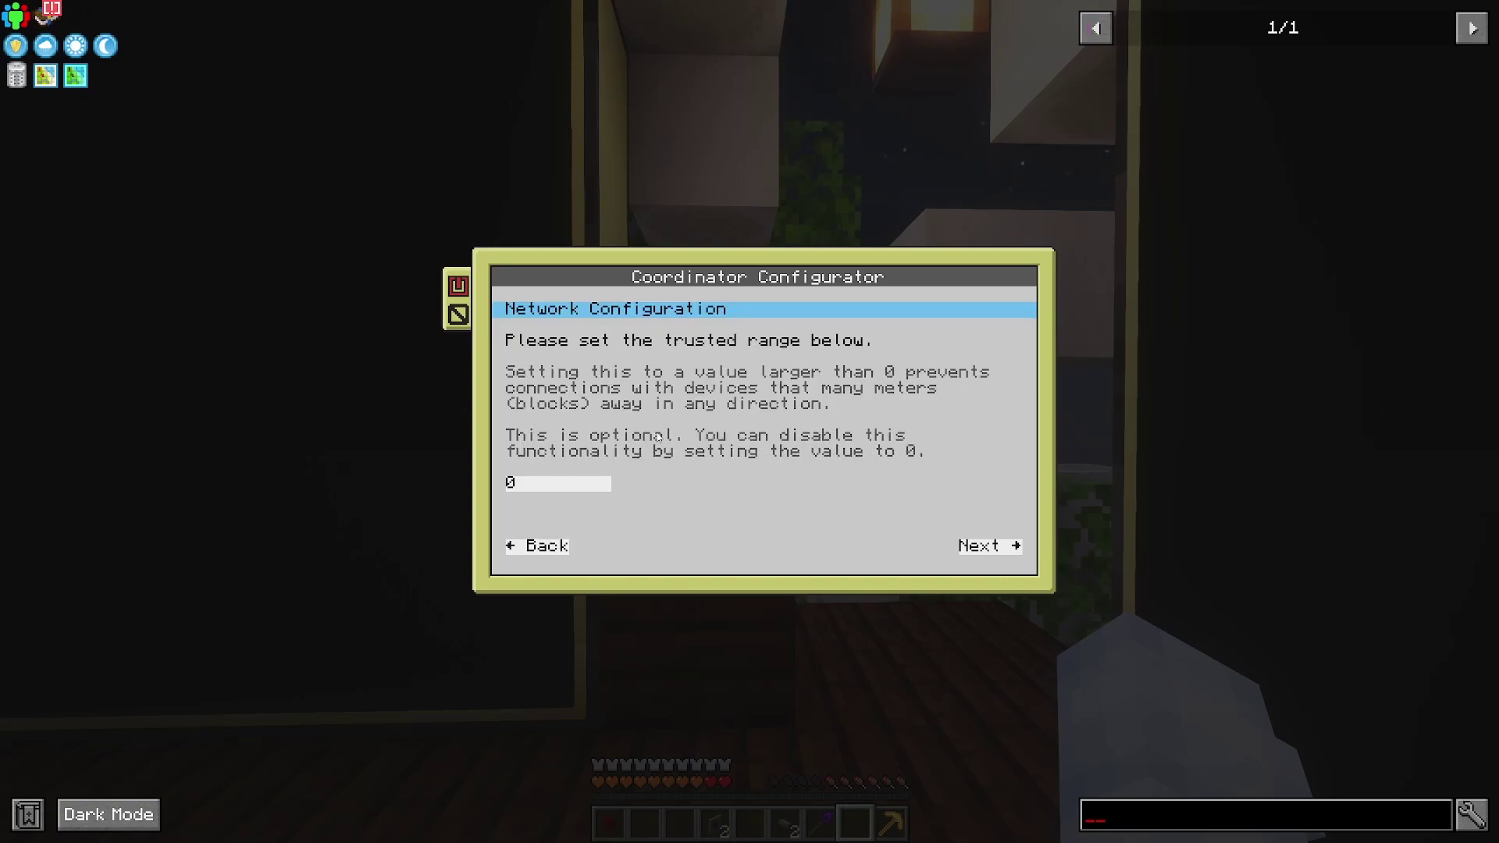
{"action": "left_click", "coordinate": [1012, 548]}
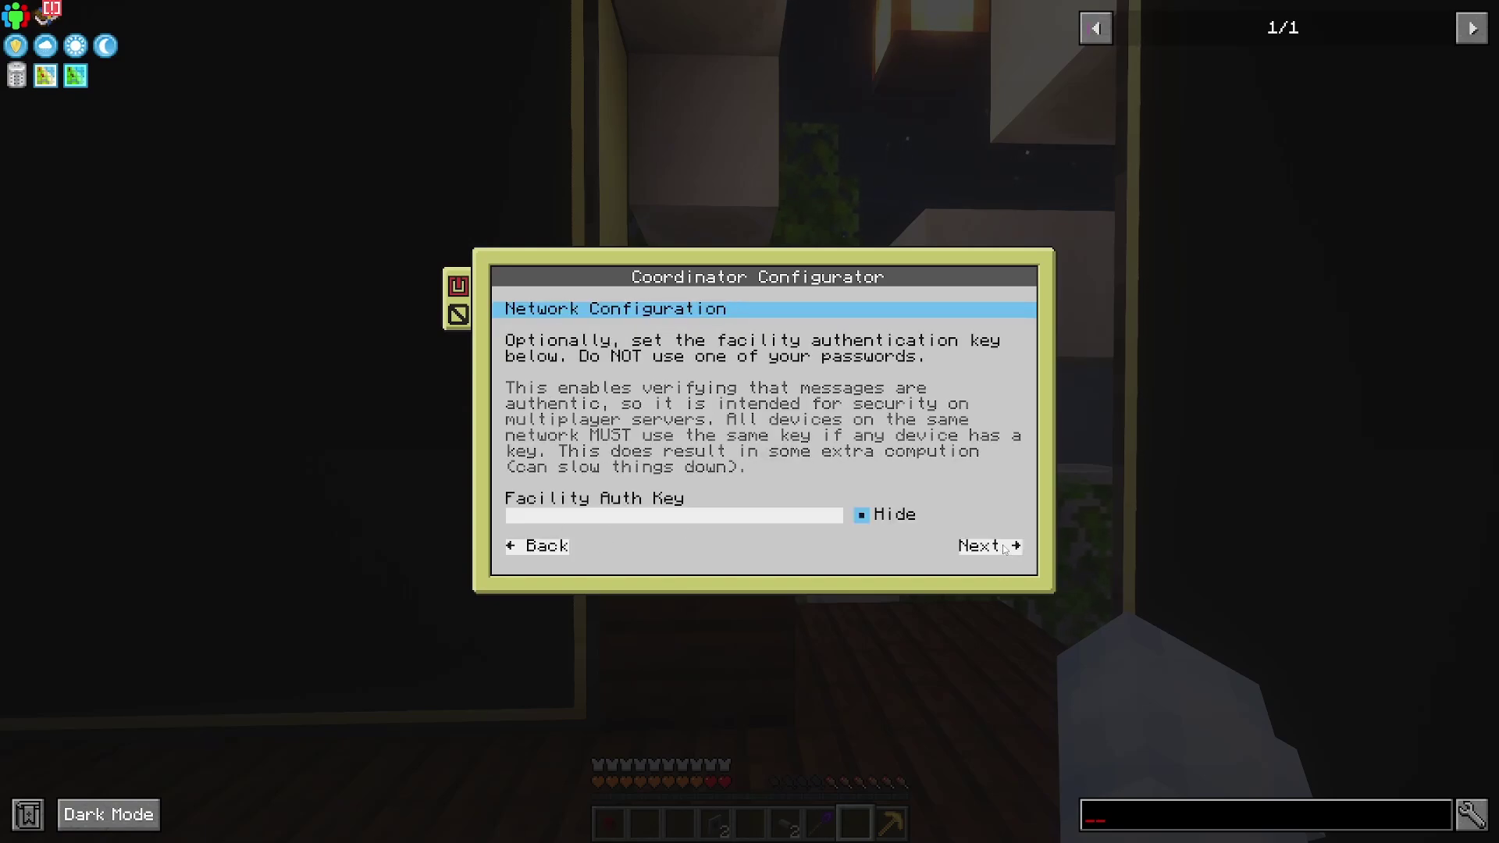
{"action": "left_click", "coordinate": [1007, 546]}
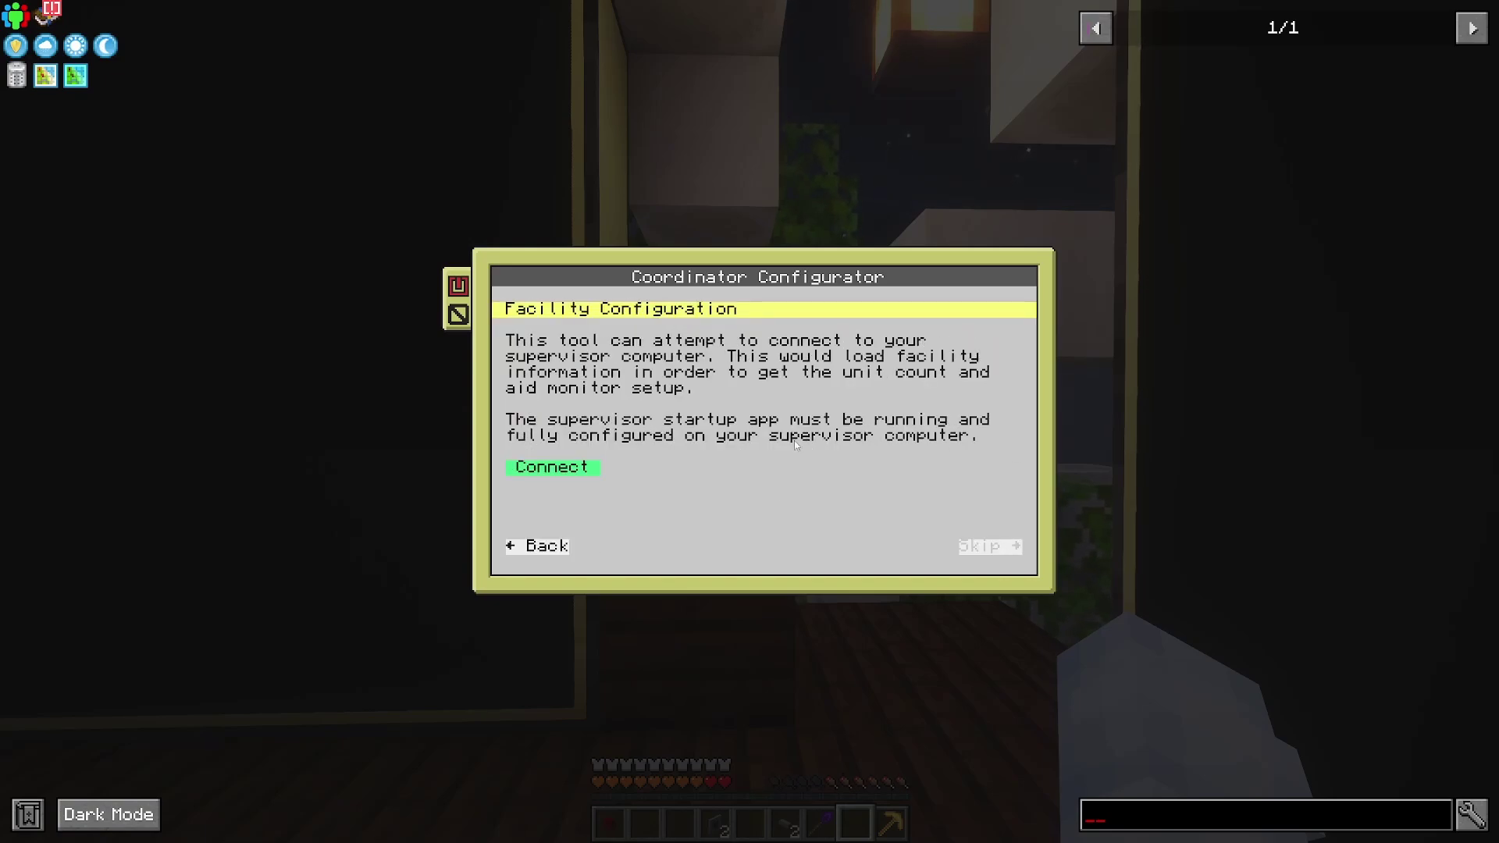
{"action": "left_click", "coordinate": [582, 472]}
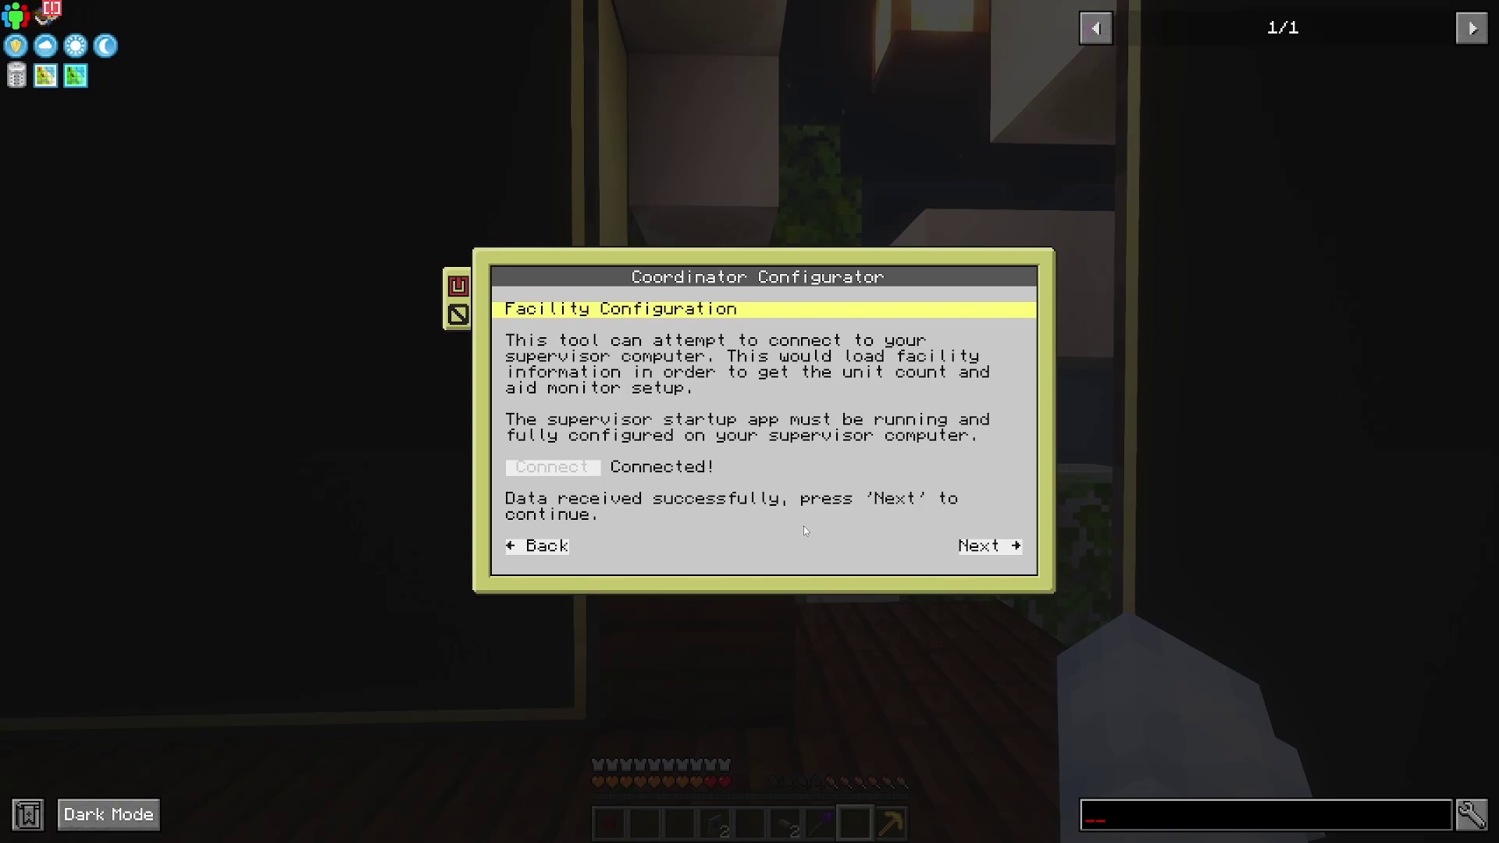
{"action": "left_click", "coordinate": [989, 546]}
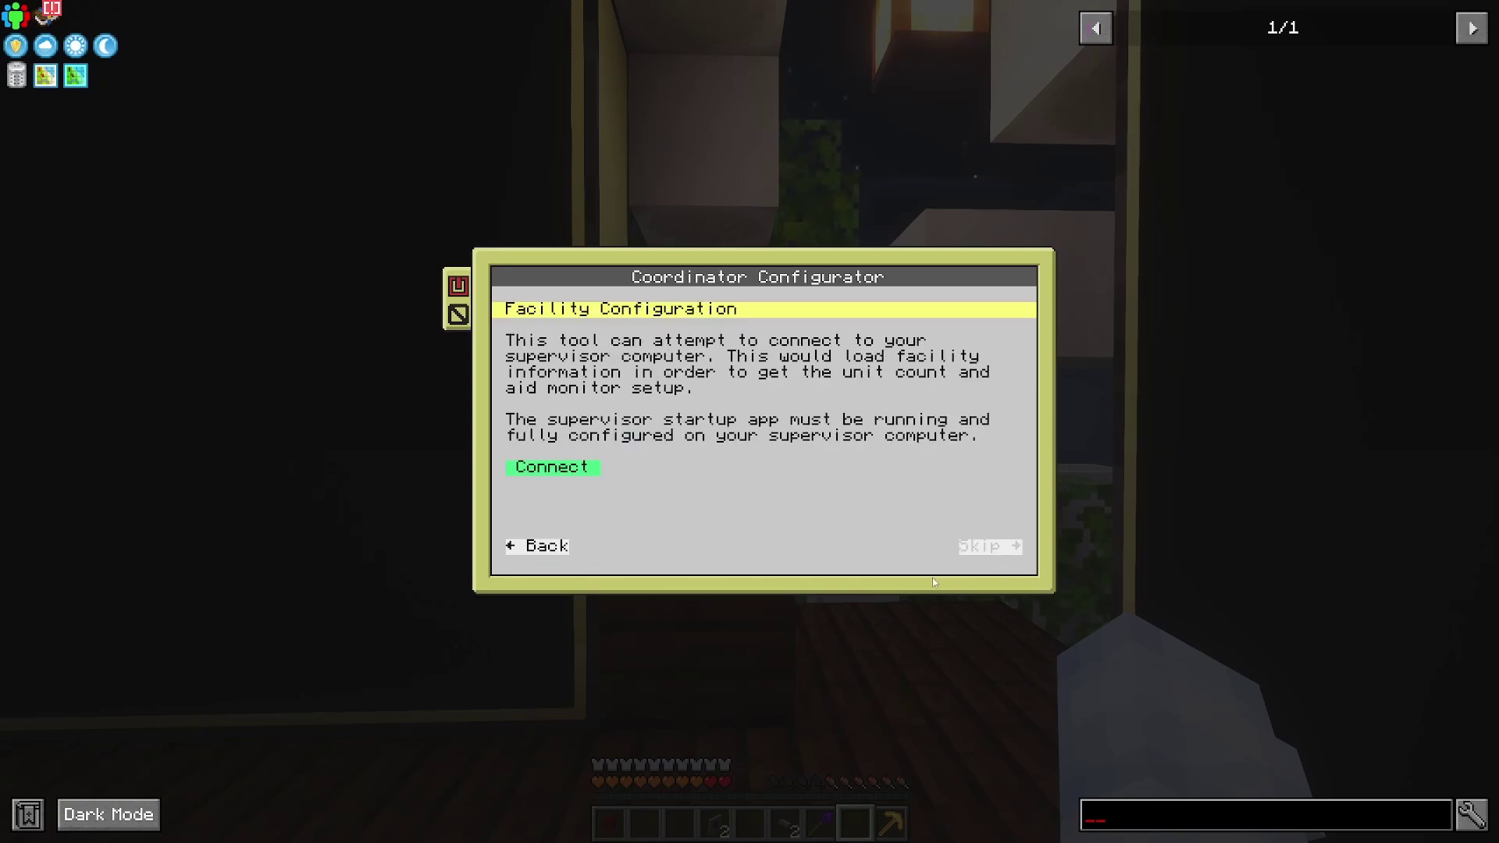
{"action": "left_click", "coordinate": [985, 548]}
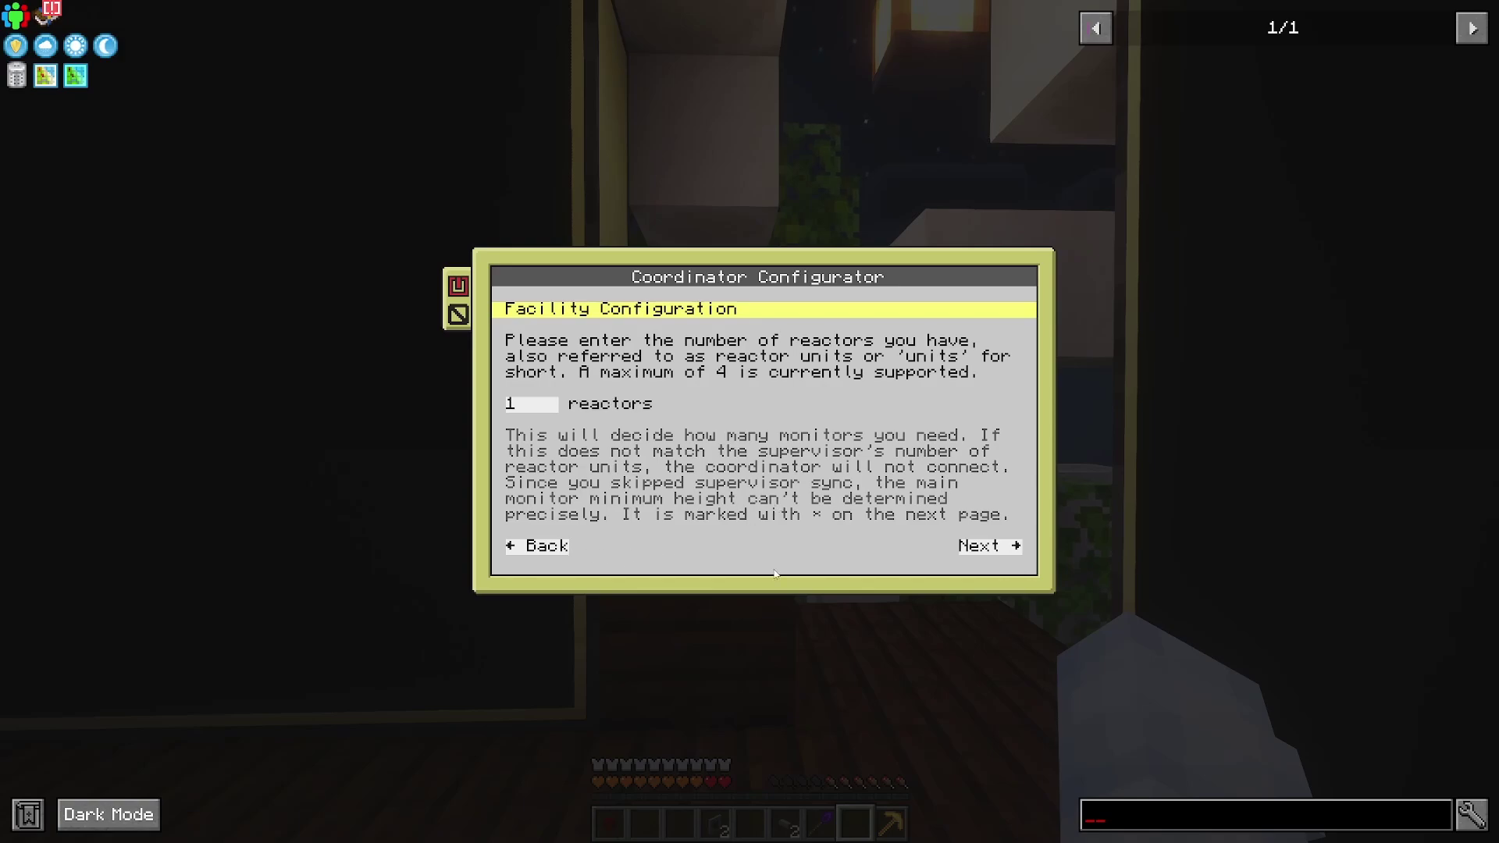
{"action": "left_click", "coordinate": [980, 547]}
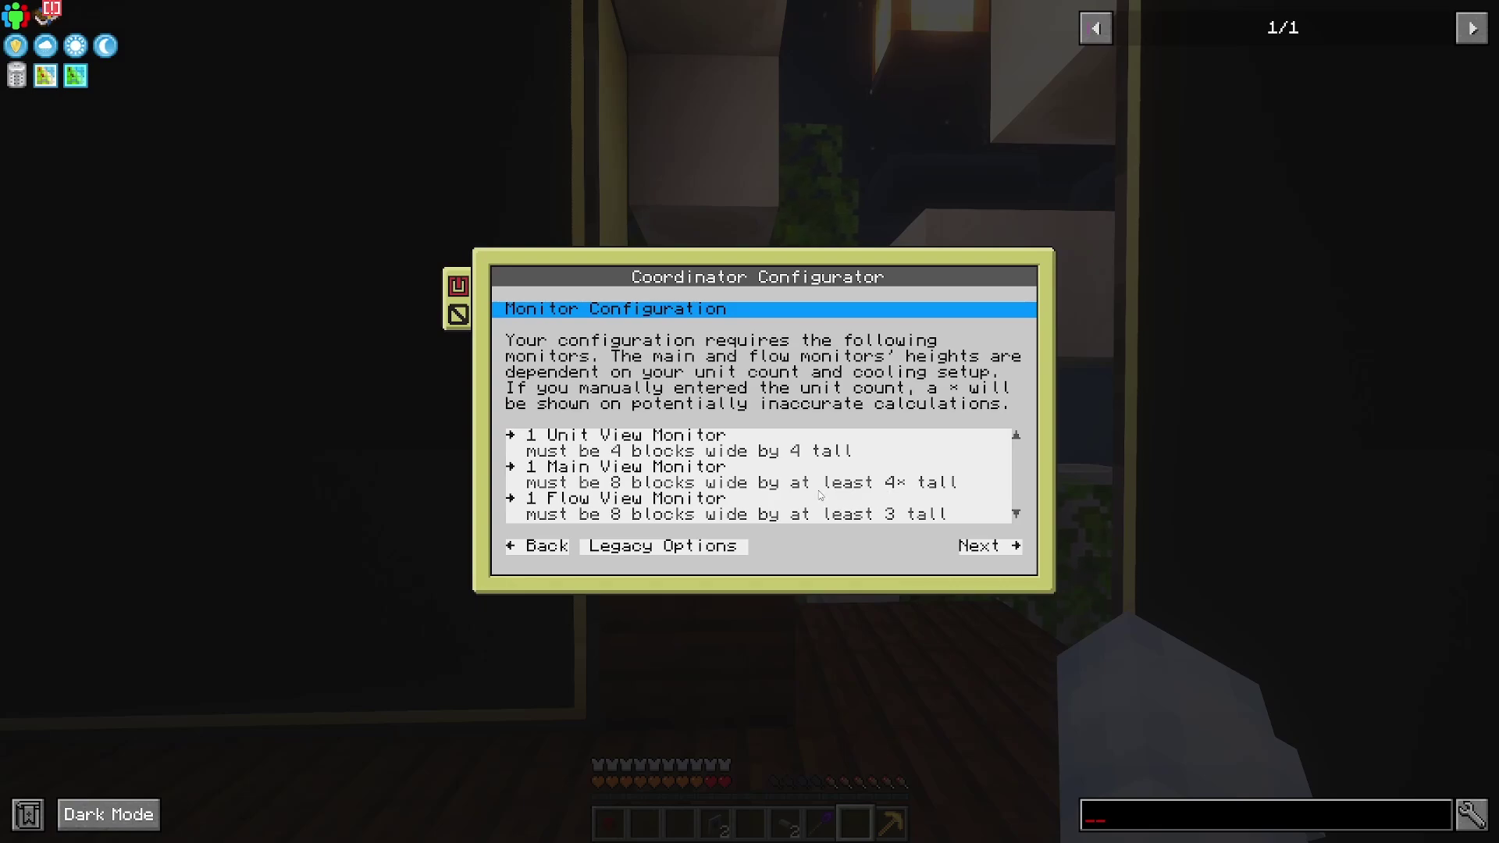
{"action": "left_click", "coordinate": [561, 548]}
{"action": "left_click", "coordinate": [561, 548]}
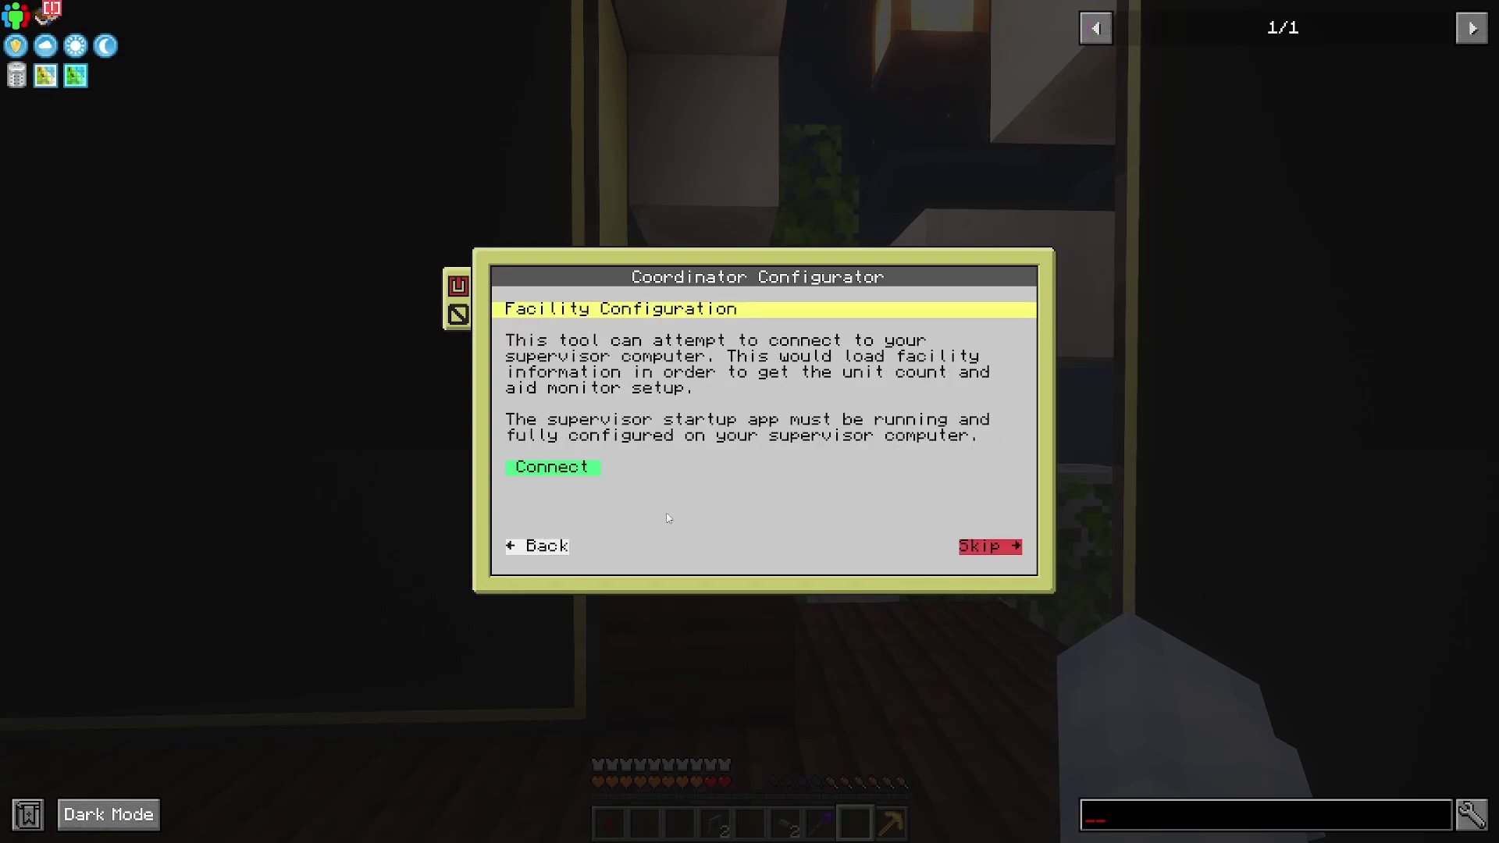
Step: Connect to the supervisor computer to fetch the facility configuration, and continue past the monitor requirements to the monitor assignment list
{"action": "left_click", "coordinate": [551, 467]}
{"action": "left_click", "coordinate": [986, 550]}
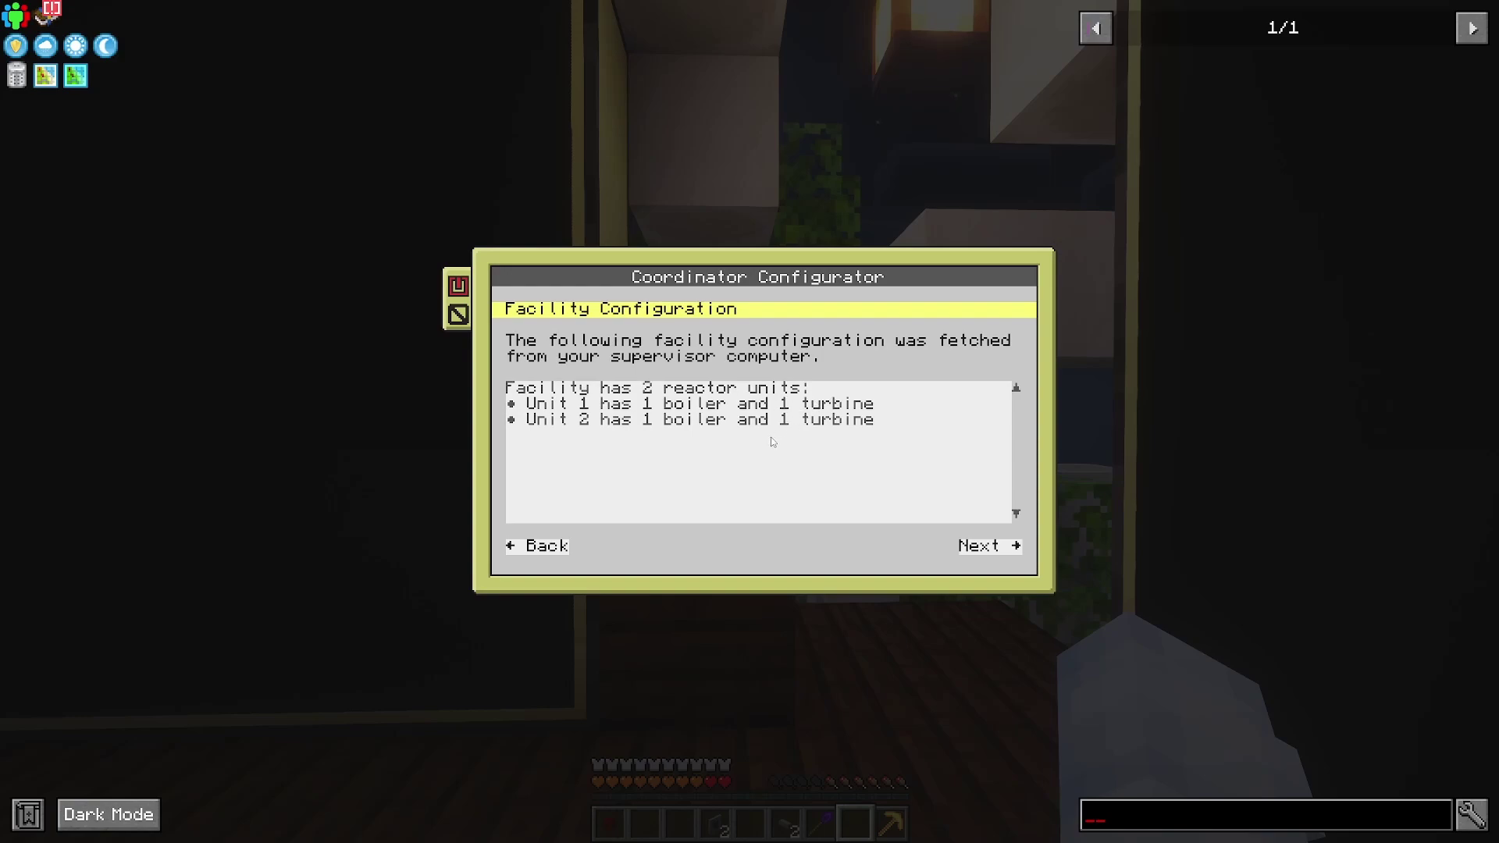
{"action": "left_click", "coordinate": [984, 550]}
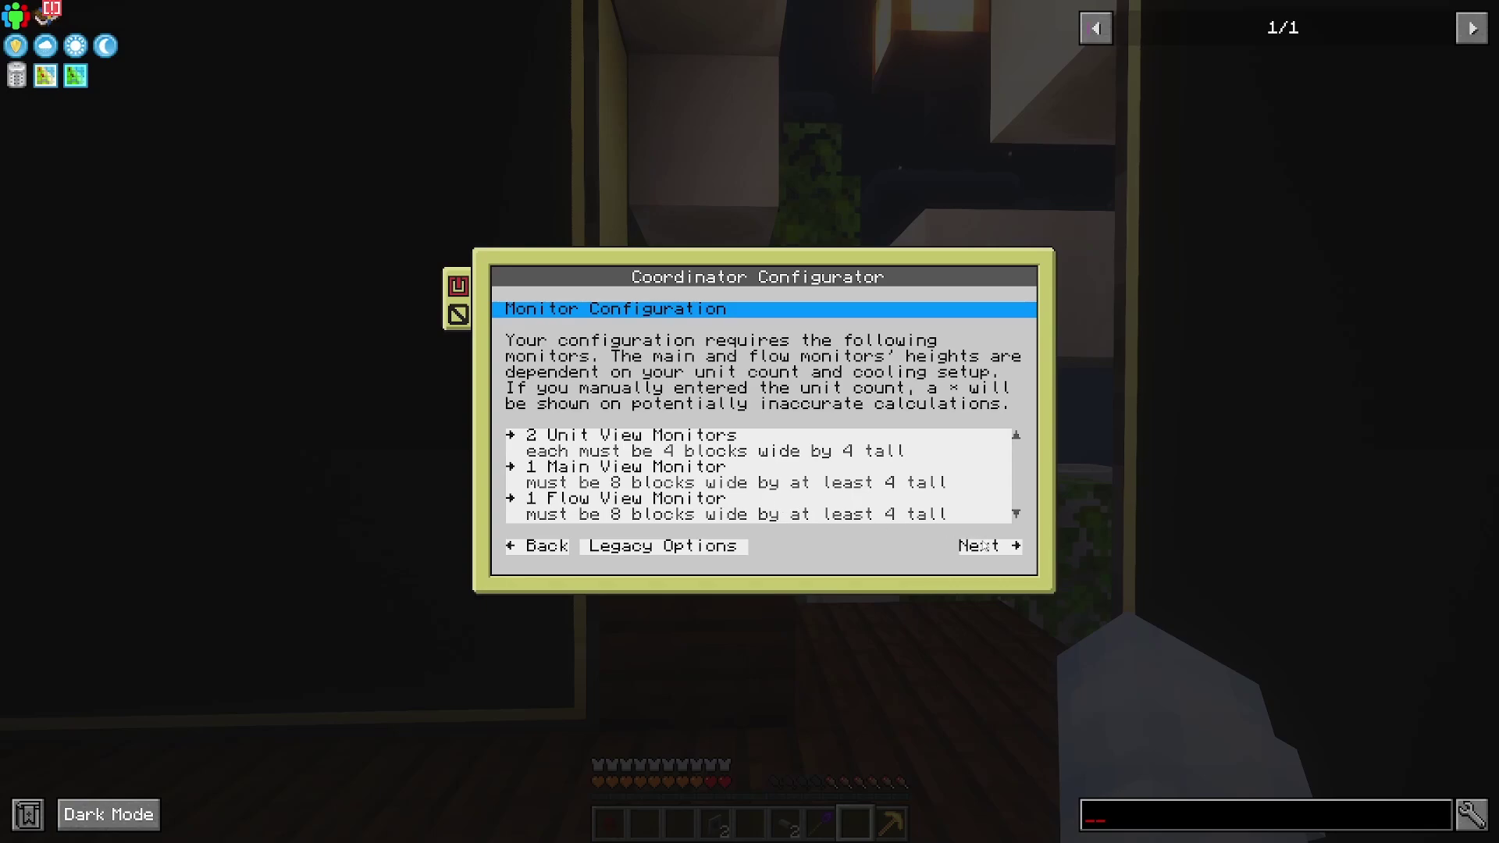
{"action": "left_click", "coordinate": [1015, 549]}
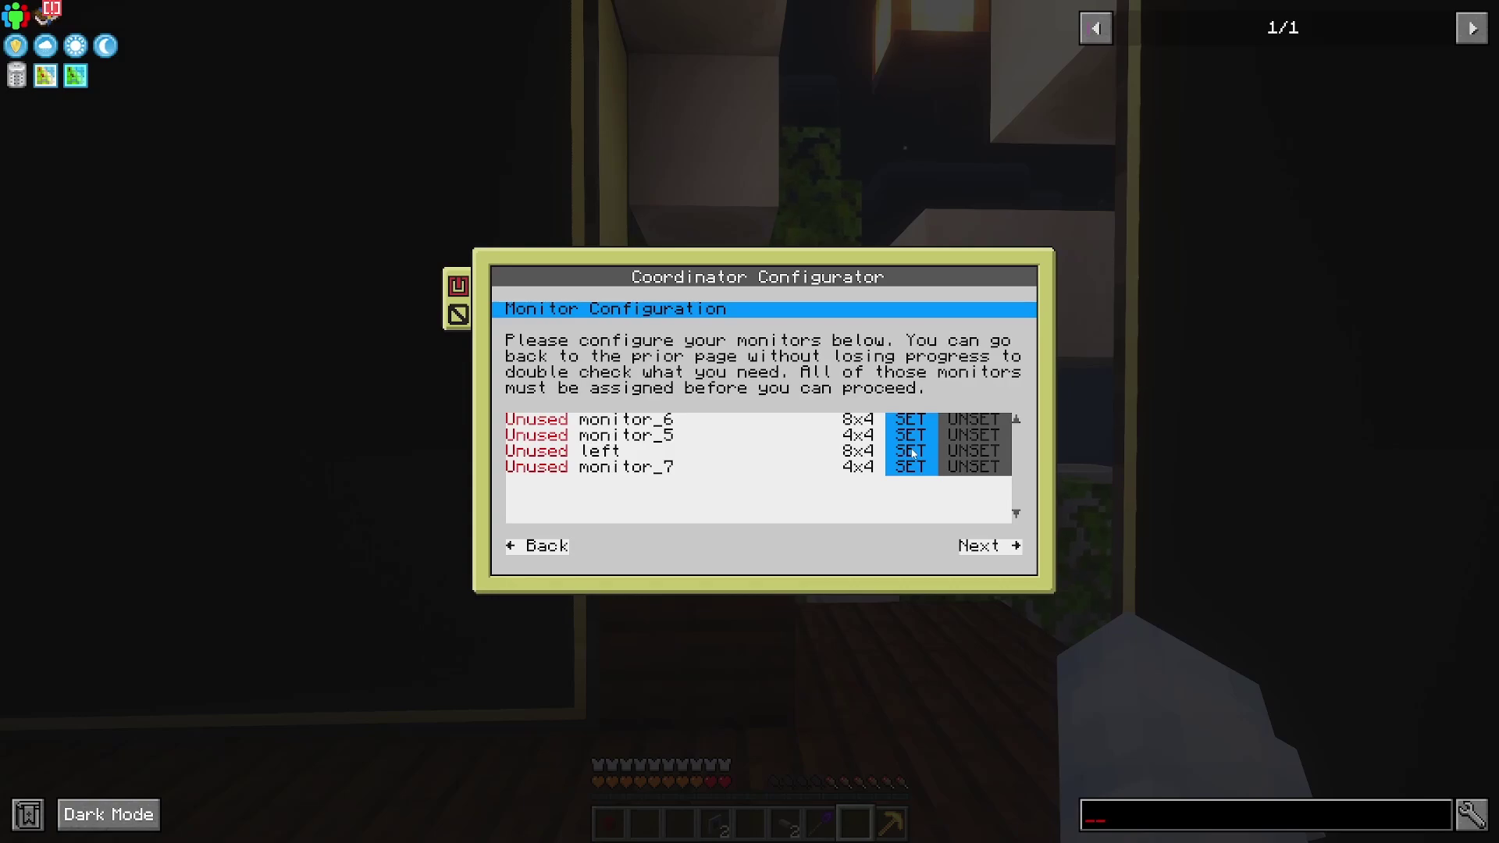
Step: Assign the 8x4 monitor "left" as the Main Monitor
{"action": "key", "text": "Escape"}
{"action": "right_click", "coordinate": [749, 422]}
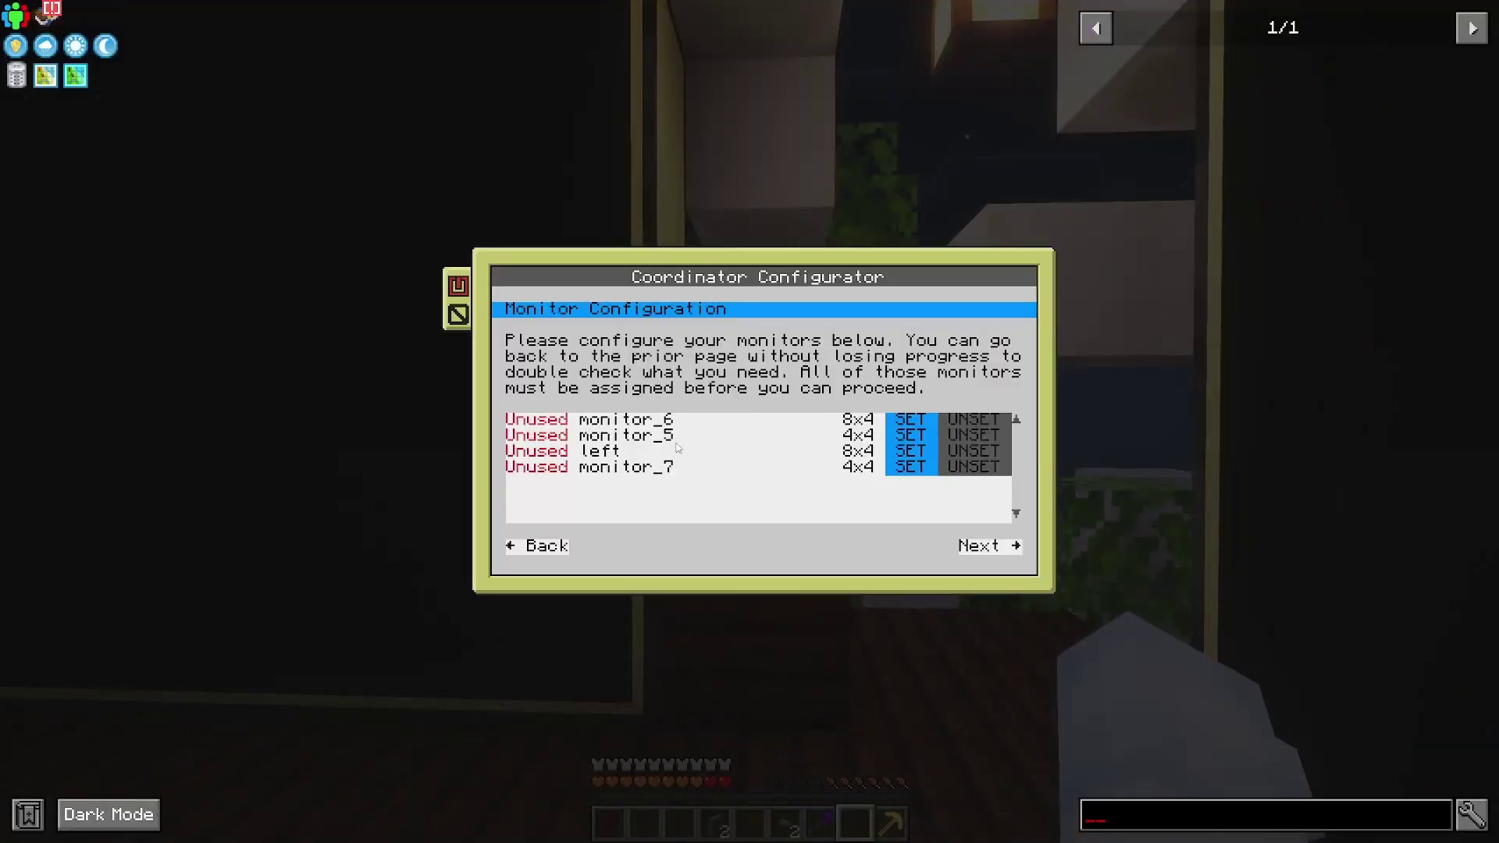
{"action": "left_click", "coordinate": [890, 451]}
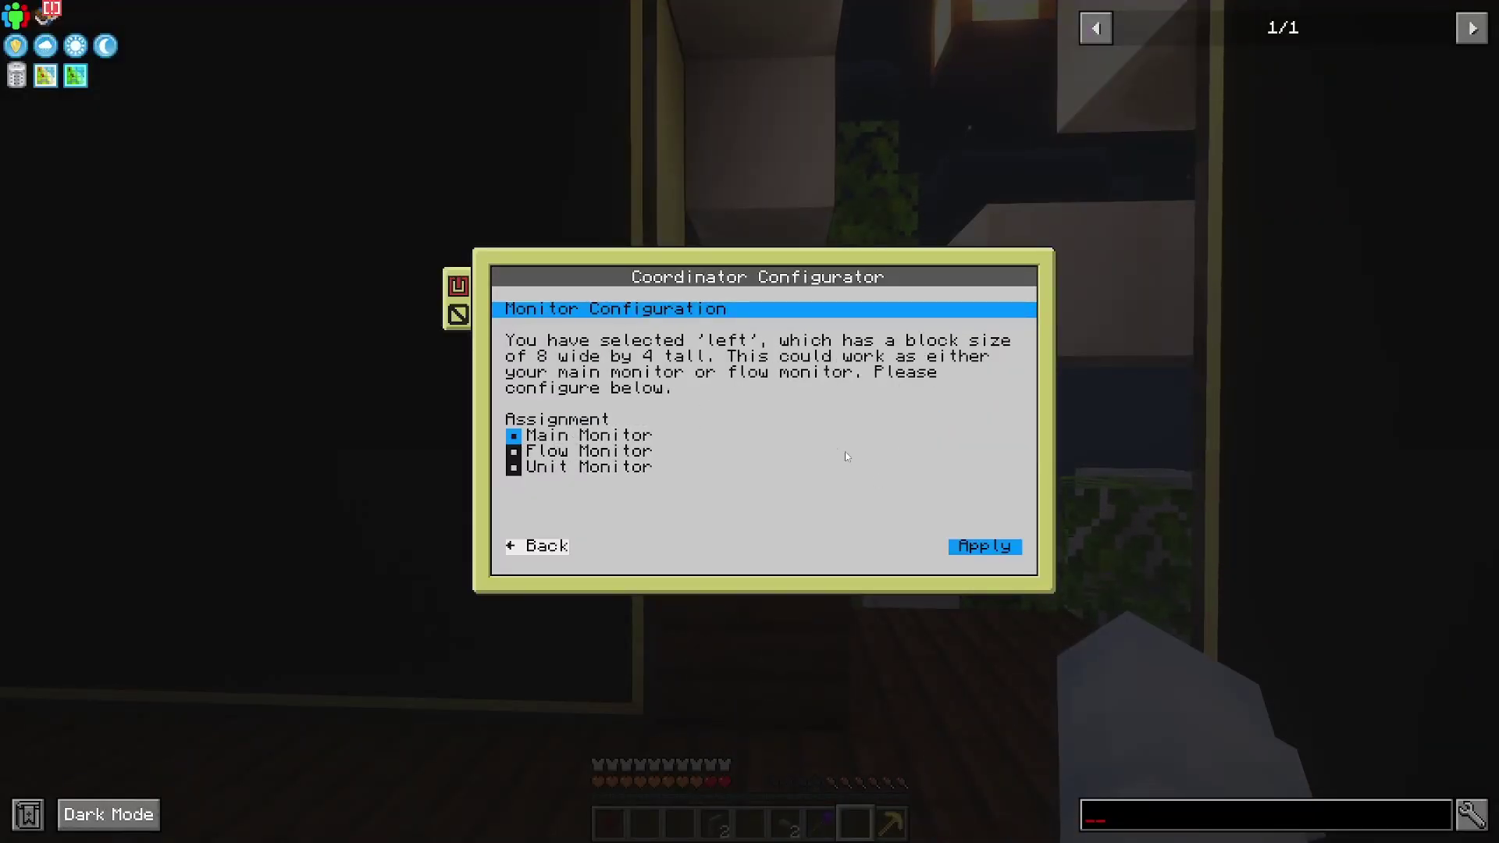
{"action": "left_click", "coordinate": [971, 544]}
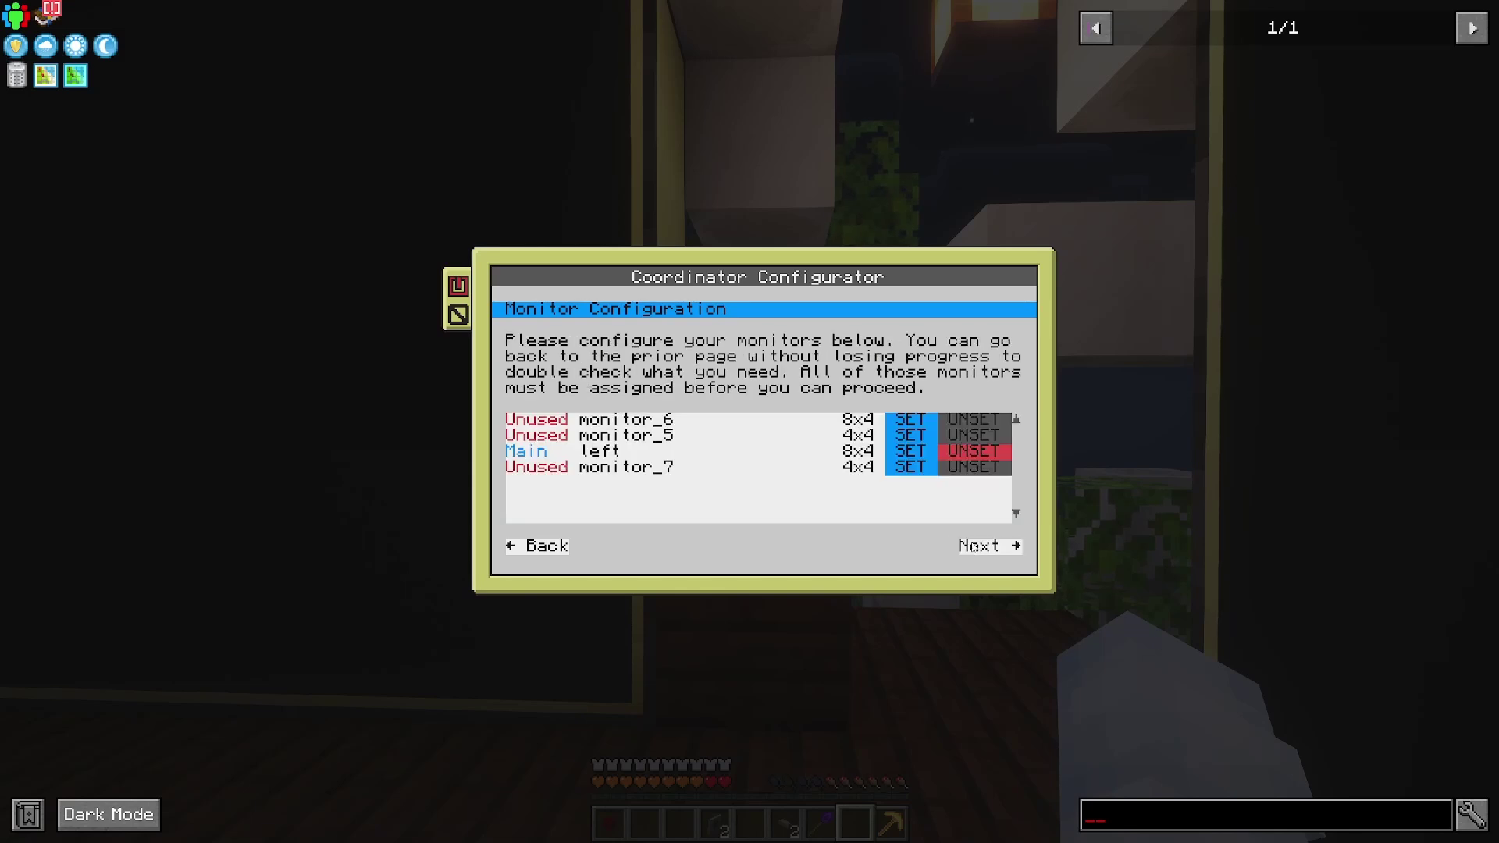
Step: Check which physical screen is which, and assign the 8x4 monitor_6 as the Flow Monitor
{"action": "left_click", "coordinate": [910, 420]}
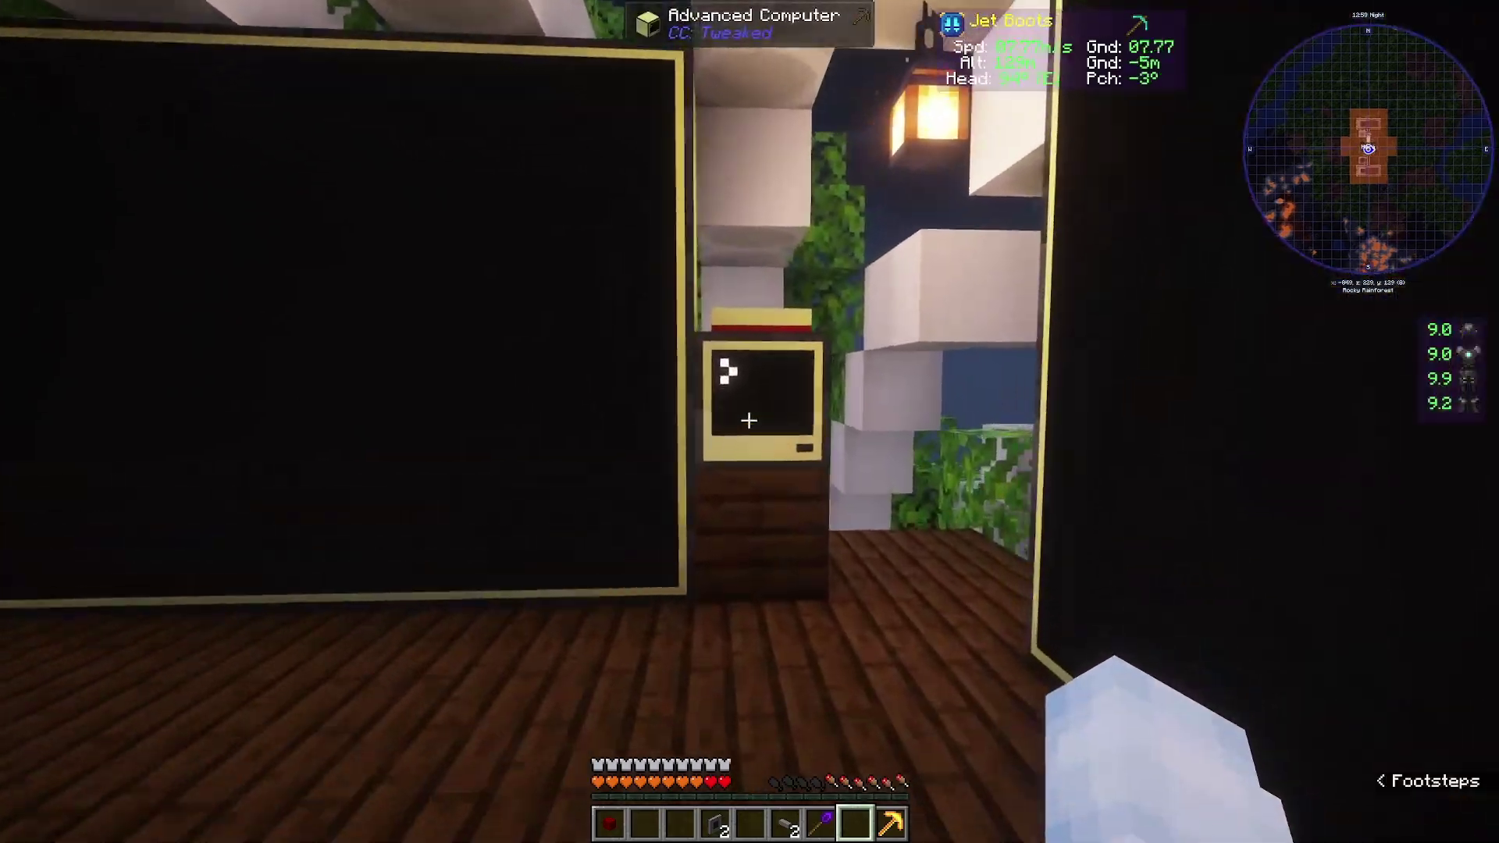
{"action": "right_click", "coordinate": [749, 421]}
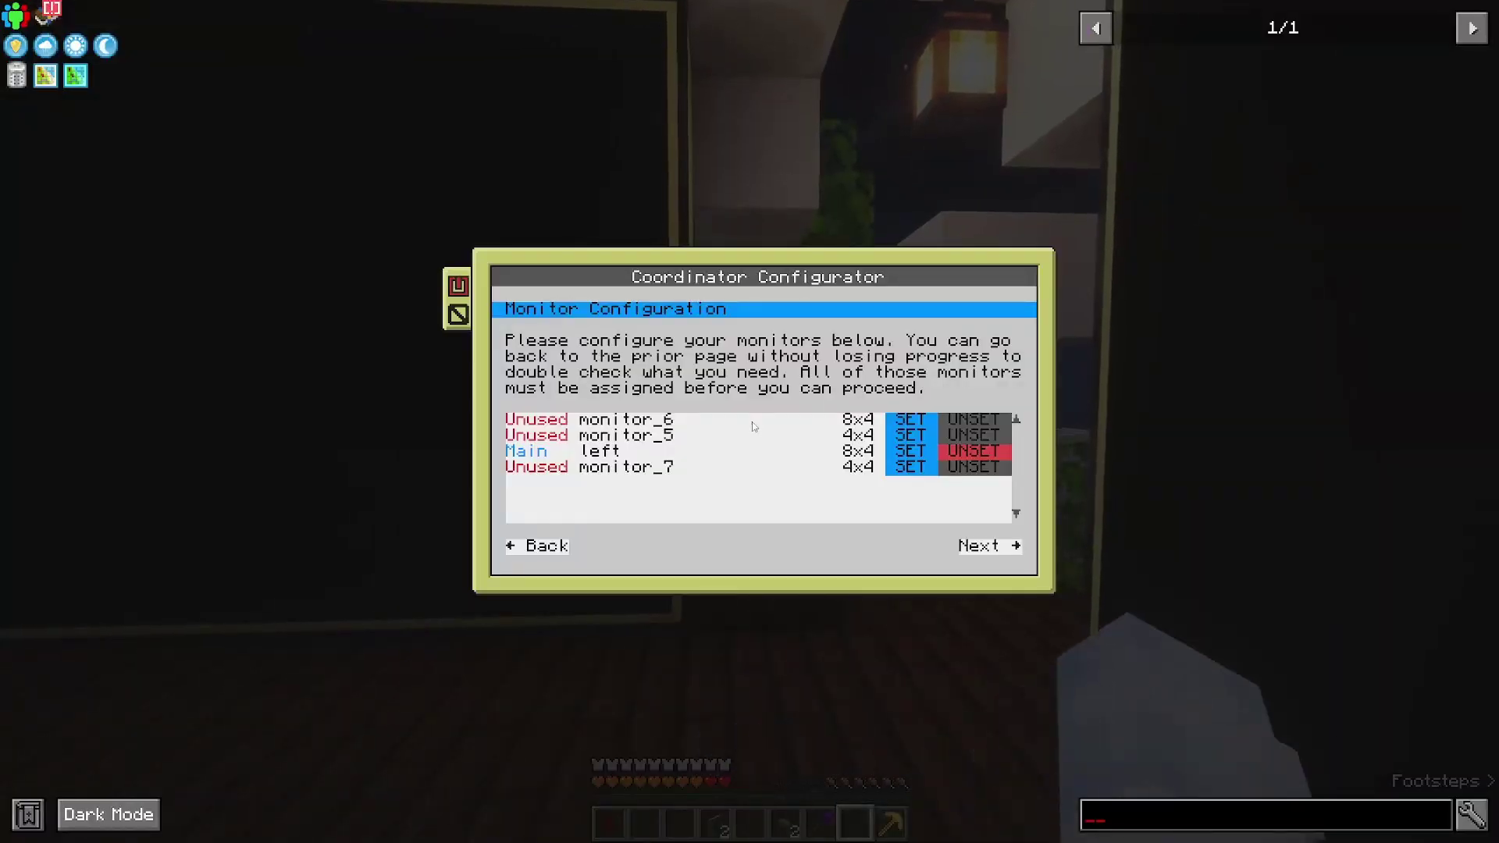
{"action": "left_click", "coordinate": [910, 450]}
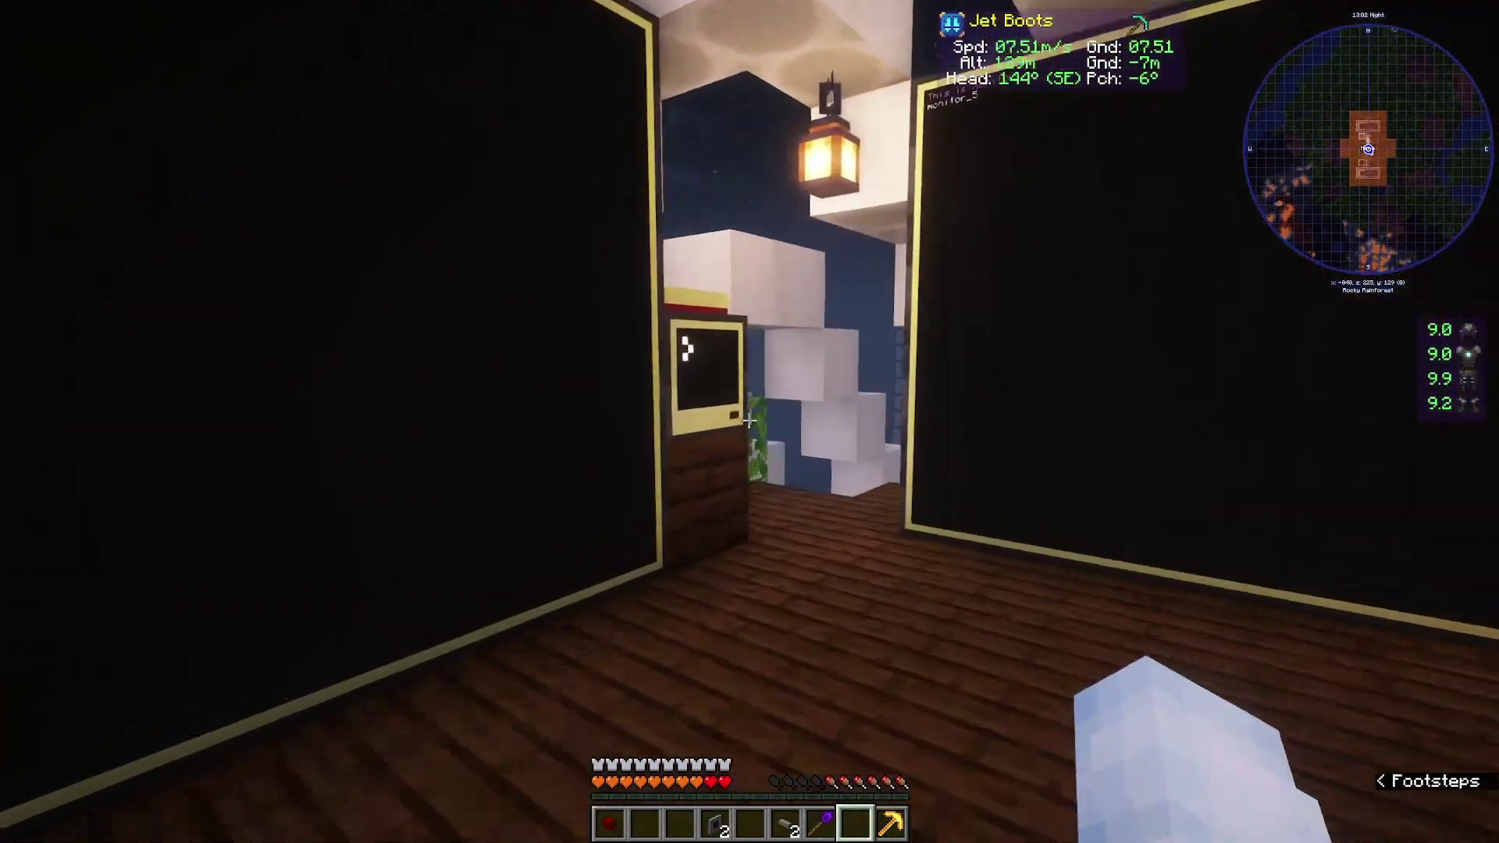
{"action": "right_click", "coordinate": [749, 422]}
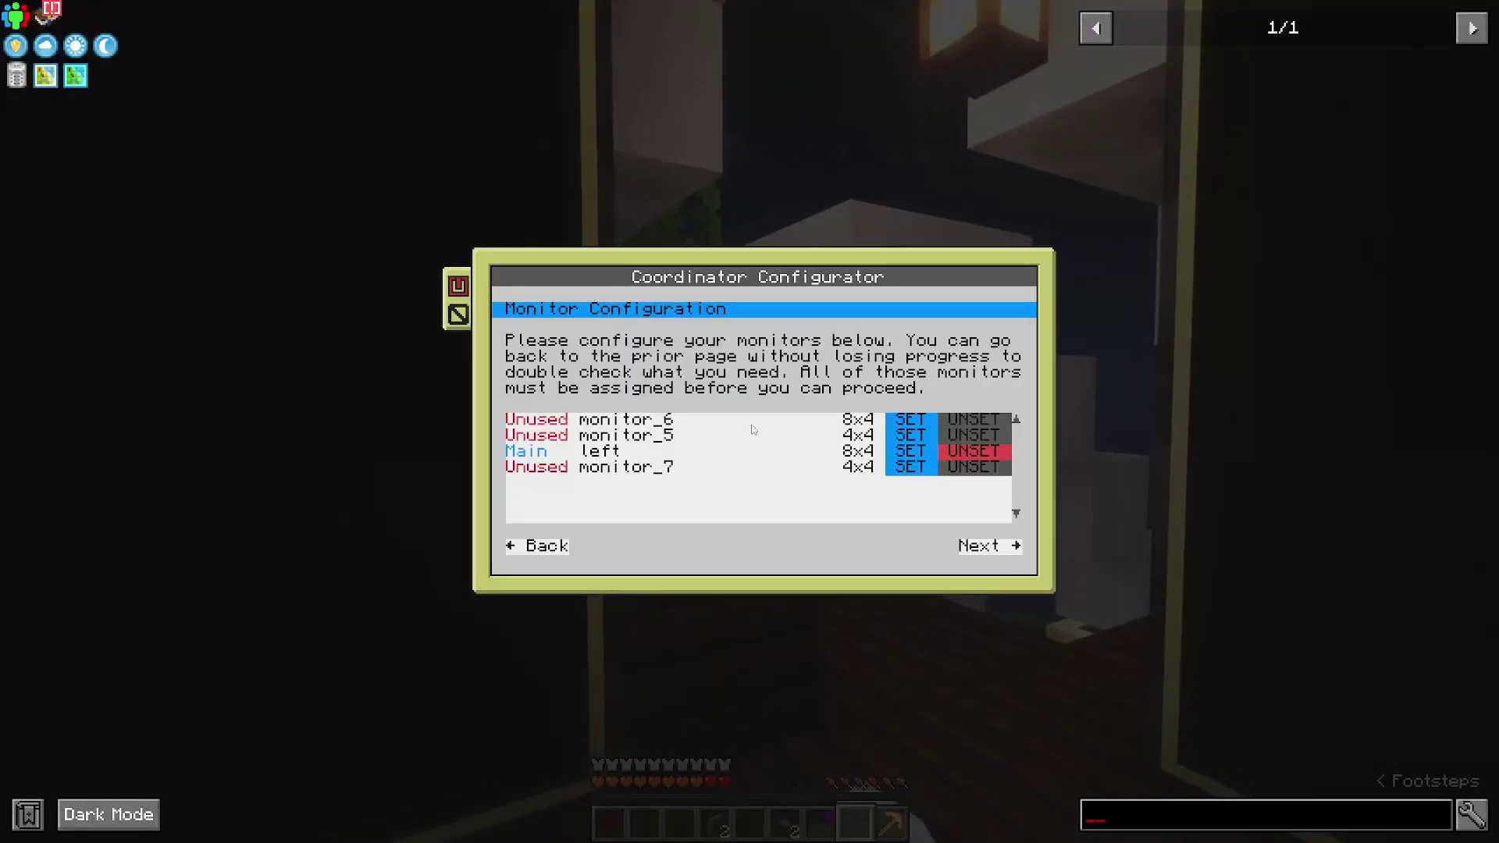
{"action": "left_click", "coordinate": [907, 421]}
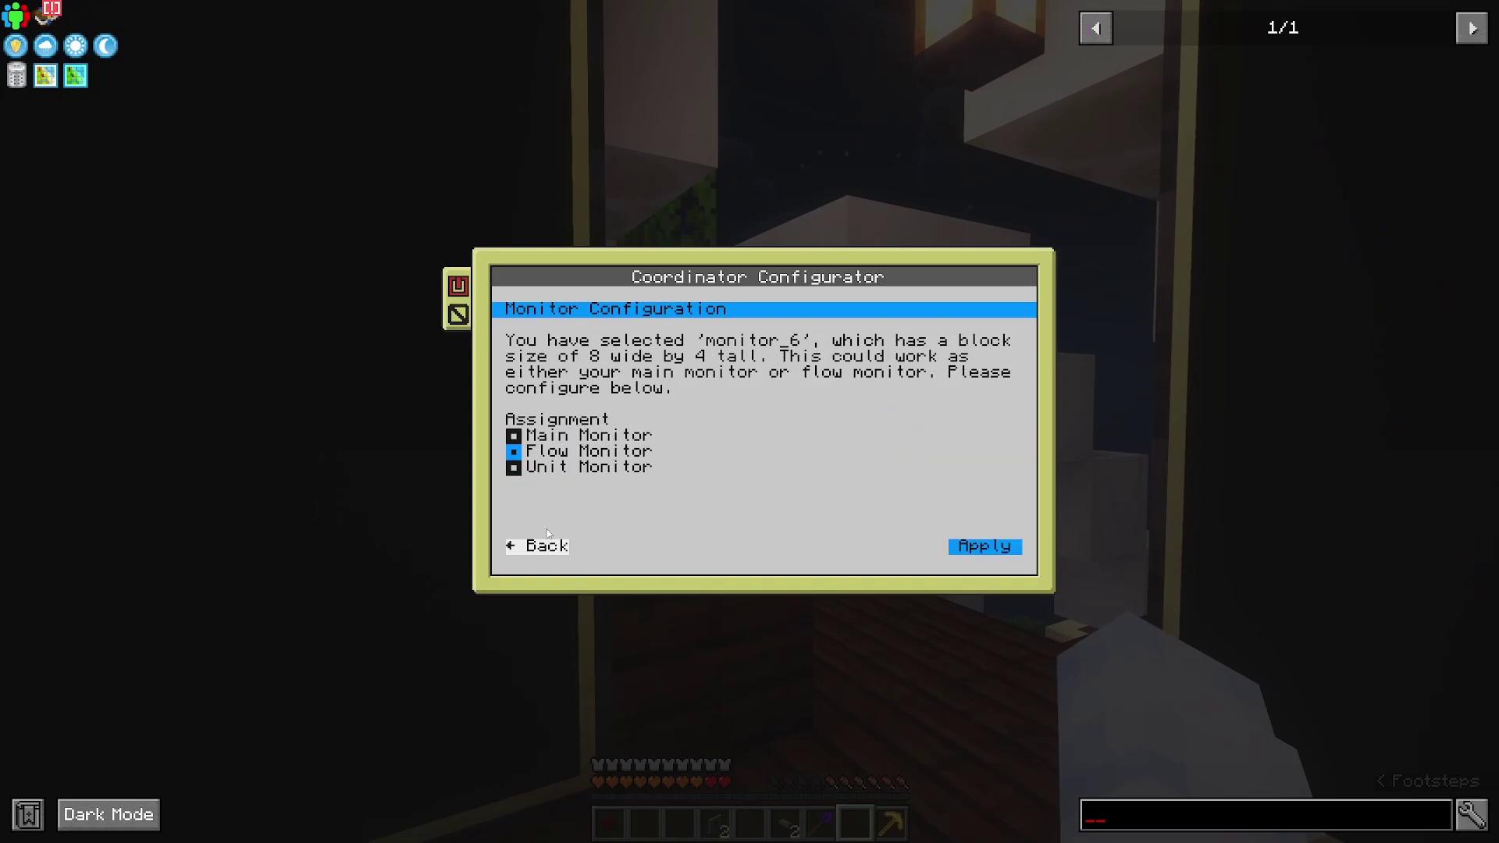
{"action": "left_click", "coordinate": [539, 545]}
{"action": "left_click", "coordinate": [897, 421]}
{"action": "left_click", "coordinate": [615, 440]}
{"action": "left_click", "coordinate": [602, 453]}
{"action": "left_click", "coordinate": [990, 553]}
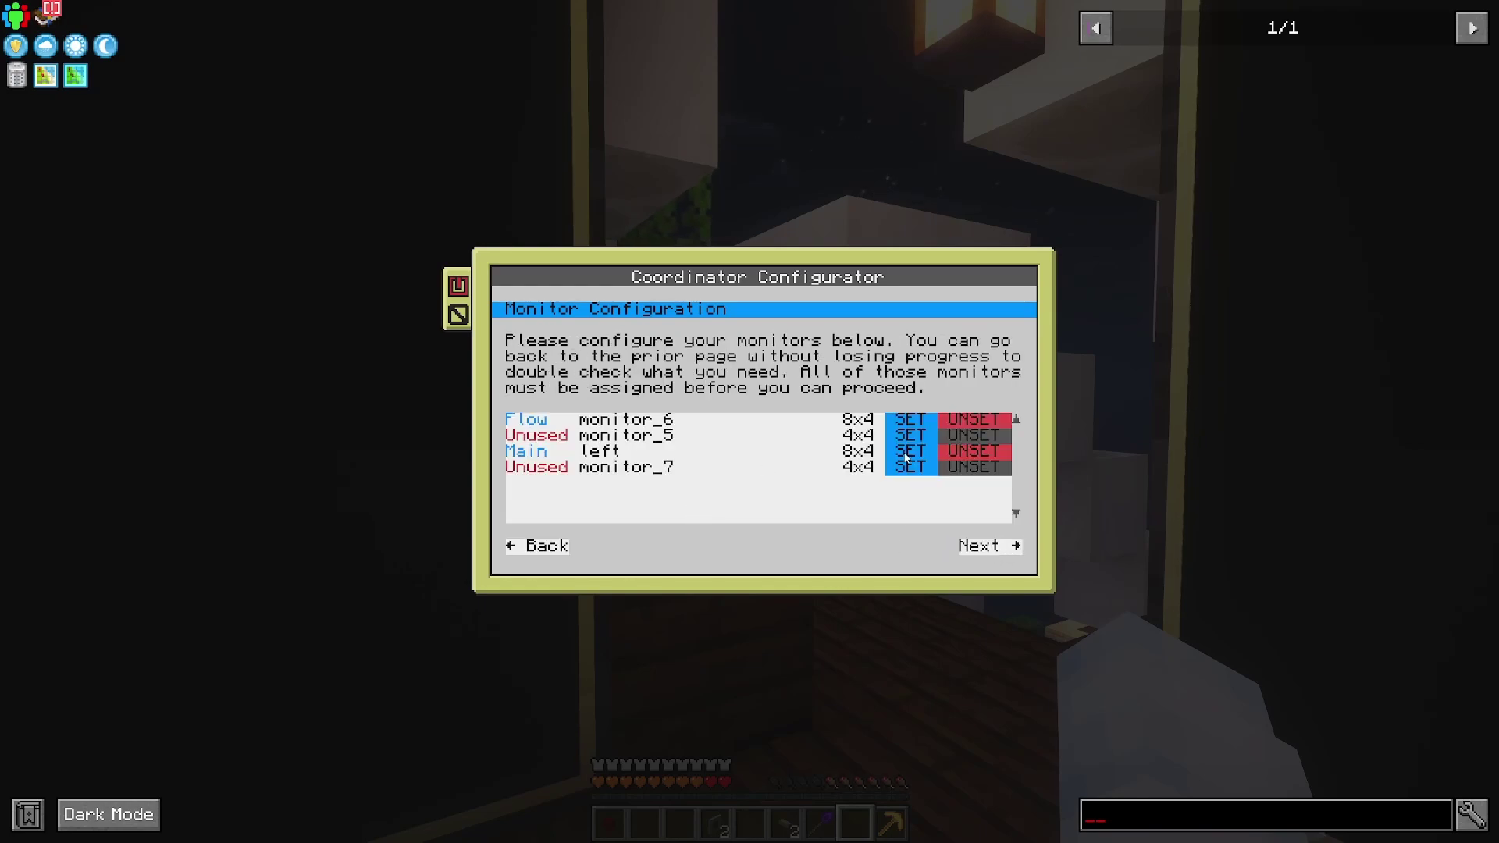
Step: Assign the 4x4 monitor_5 as a Unit Monitor with unit ID 1
{"action": "left_click", "coordinate": [918, 442]}
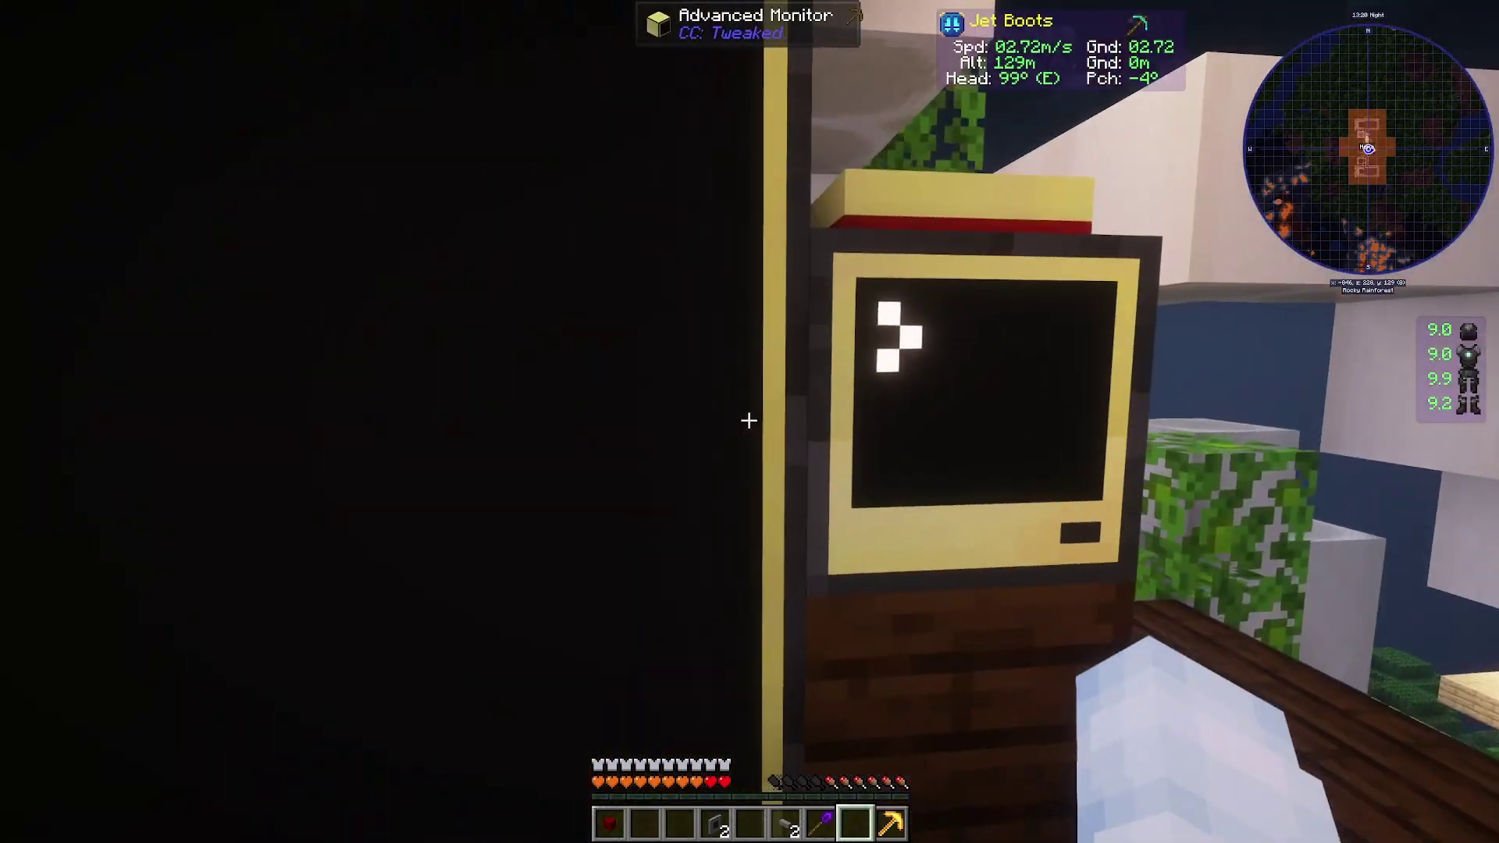
{"action": "right_click", "coordinate": [749, 421]}
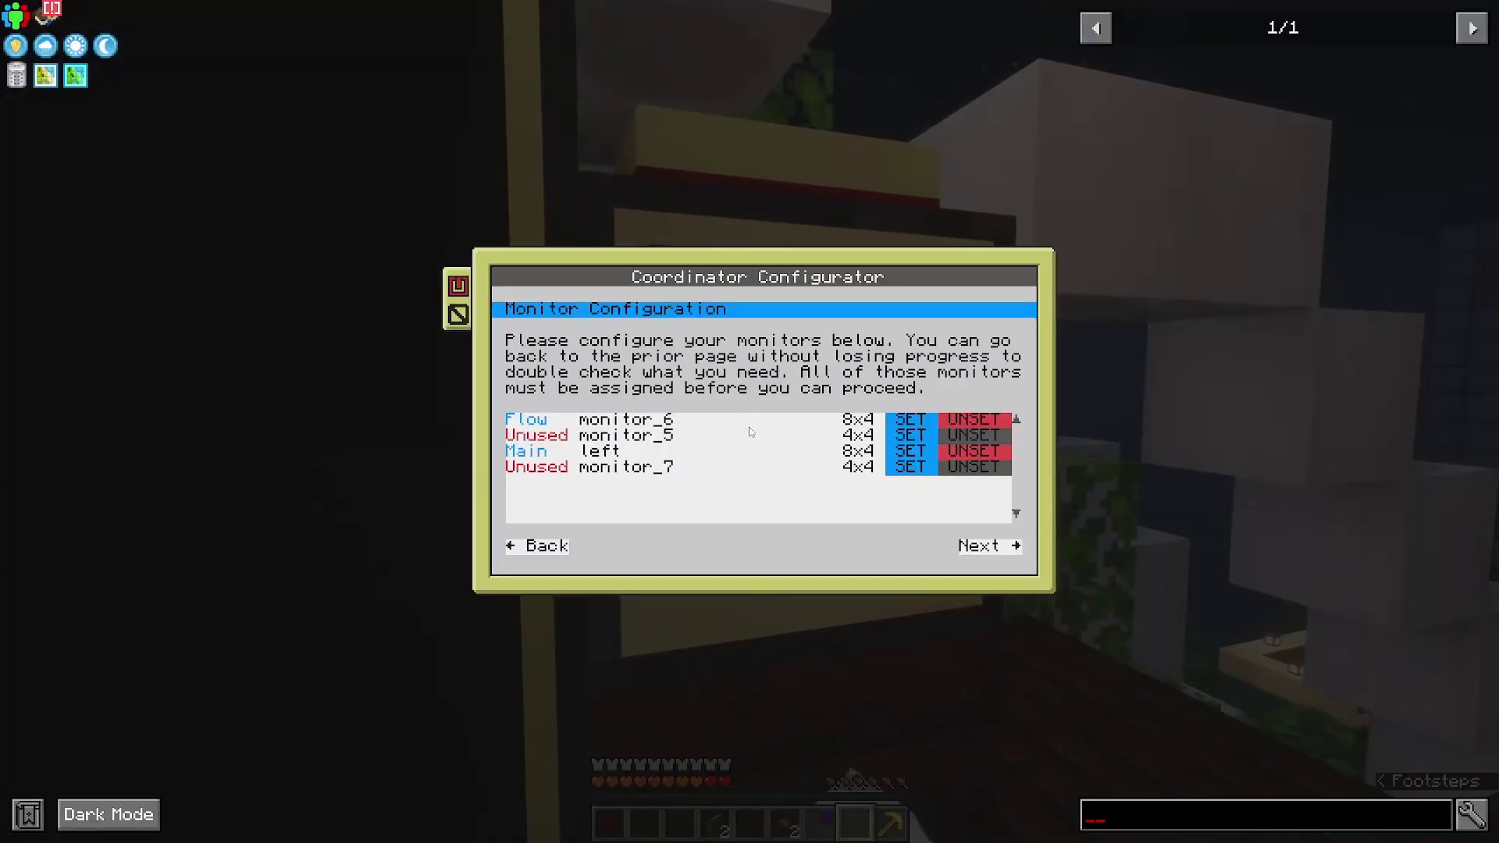
{"action": "left_click", "coordinate": [731, 435]}
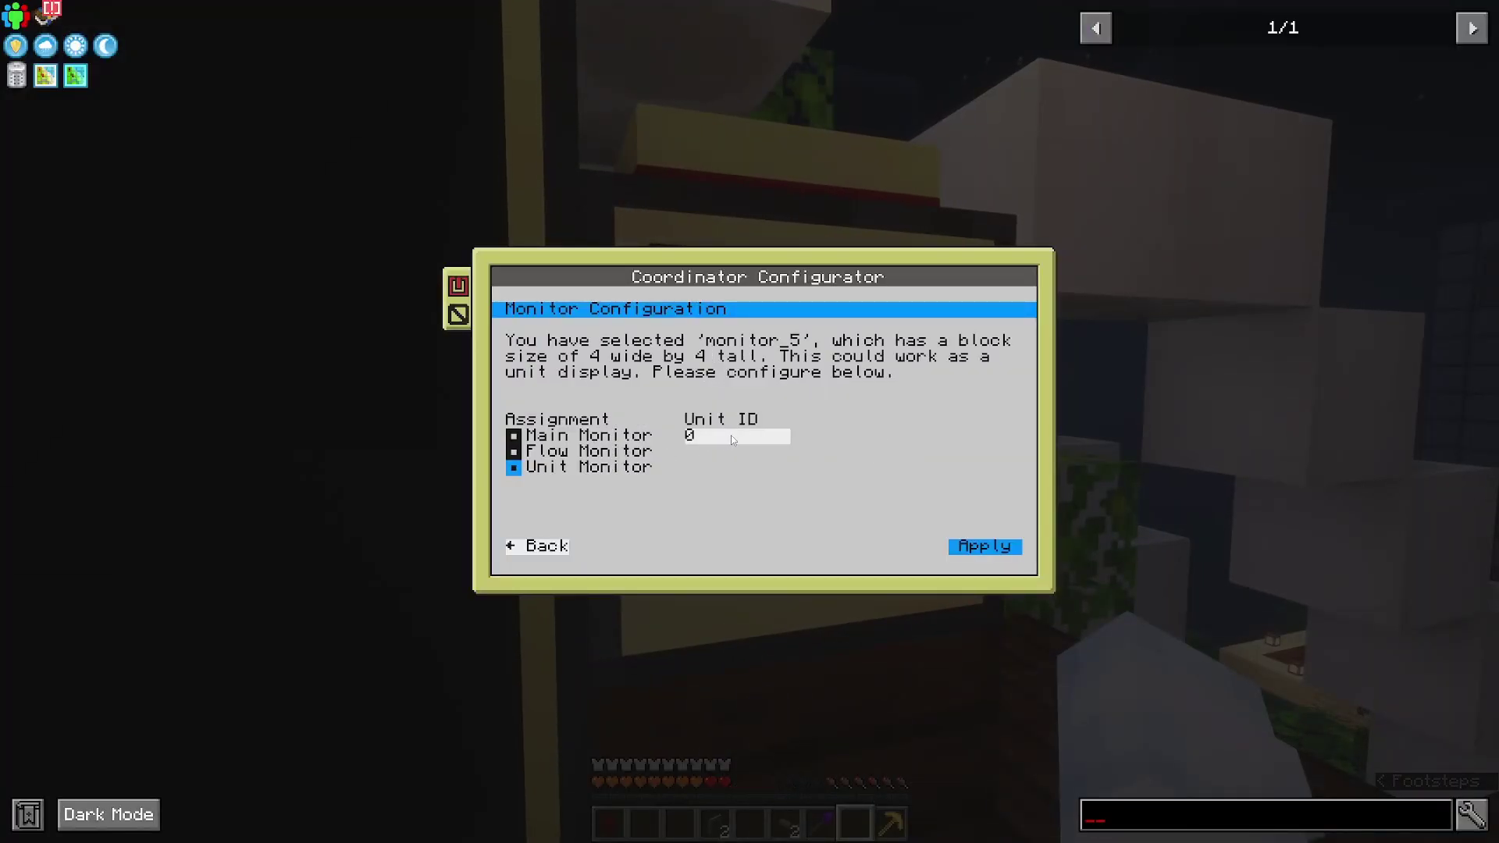
{"action": "left_click", "coordinate": [984, 546]}
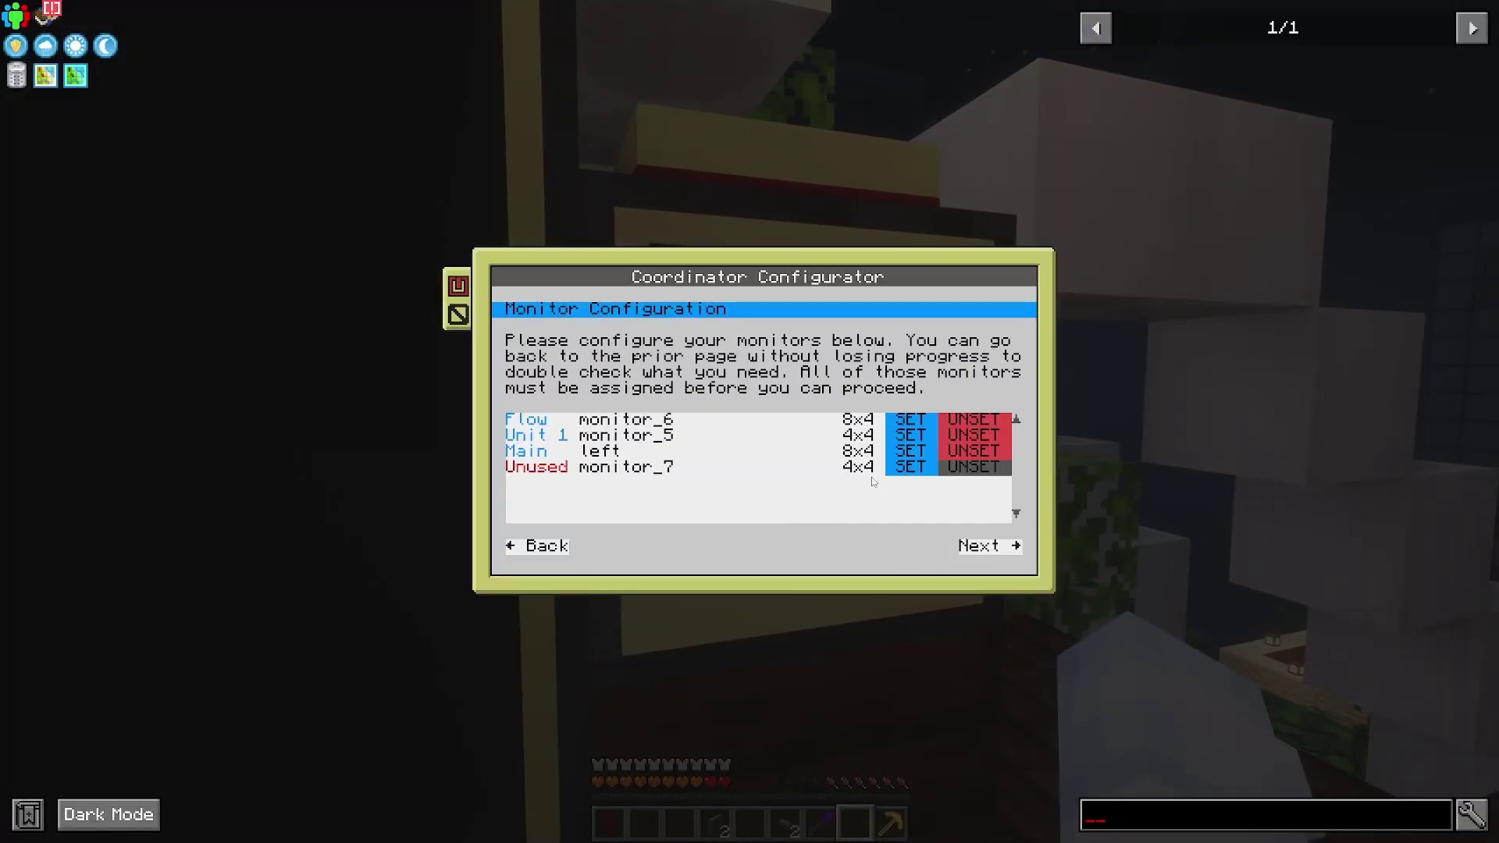
Step: Check the physical screen showing monitor_7, and assign the 4x4 monitor_7 as a Unit Monitor with unit ID 2
{"action": "key", "text": "Escape"}
{"action": "key", "text": "w"}
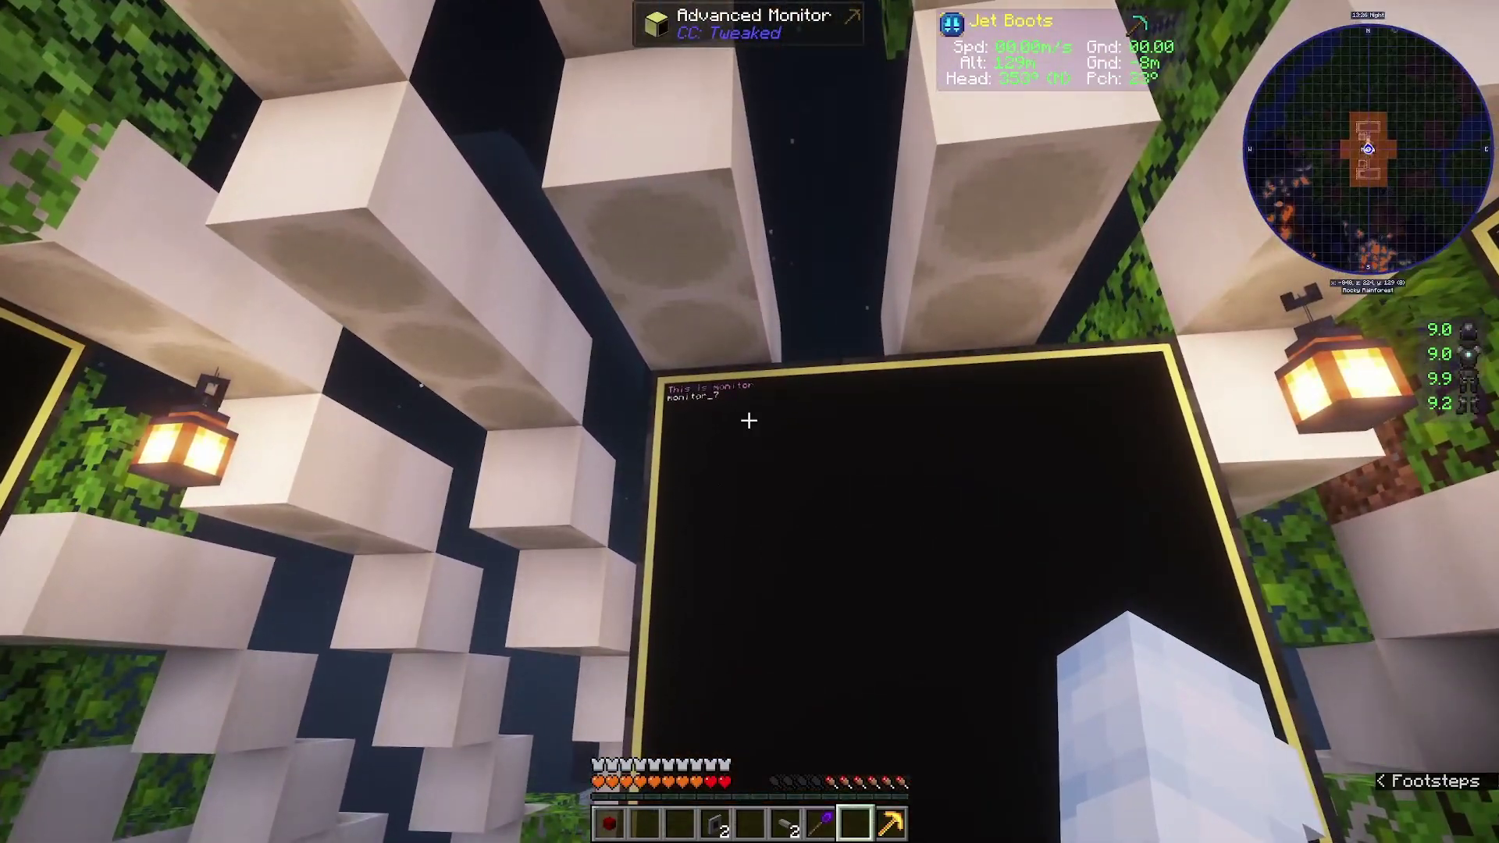
{"action": "key", "text": "w"}
{"action": "right_click", "coordinate": [749, 422]}
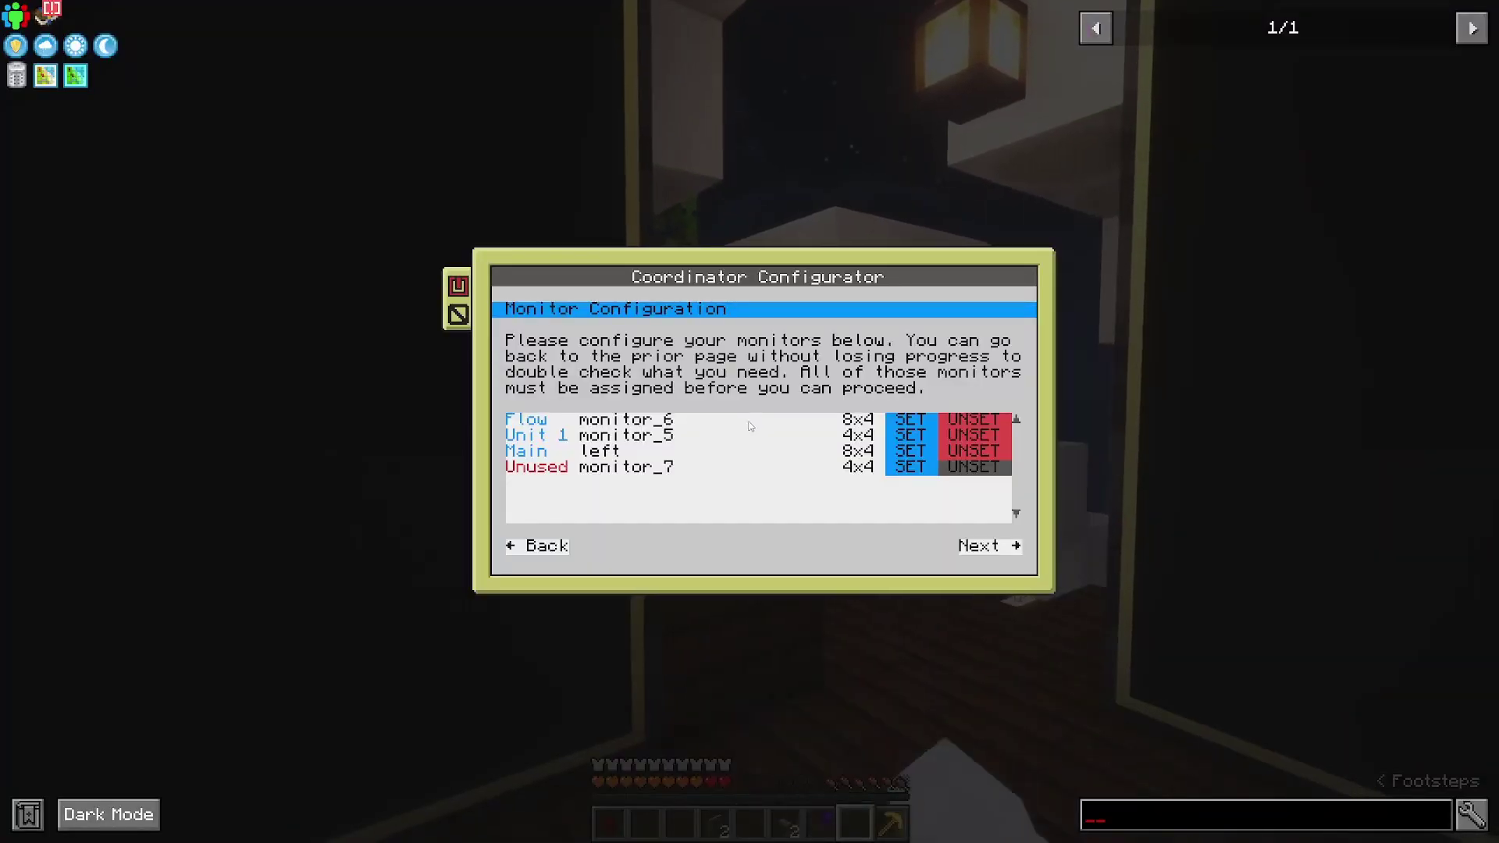
{"action": "left_click", "coordinate": [906, 470]}
{"action": "left_click", "coordinate": [980, 546]}
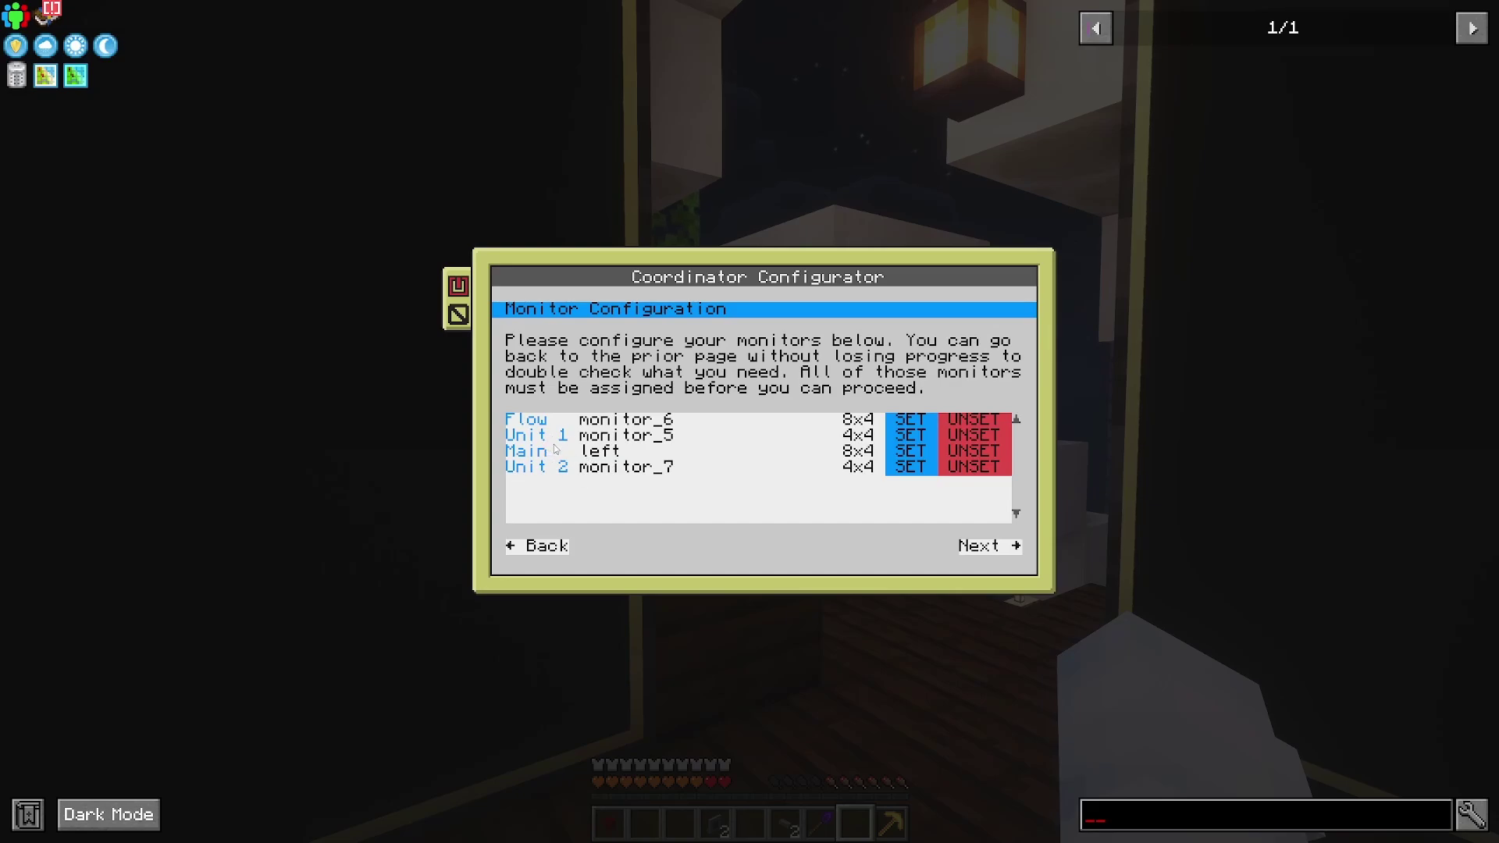
Step: Accept a speaker volume of 1, and set the coordinator UI to 24-hour time, Kelvin temperature and Forge Energy (FE)
{"action": "left_click", "coordinate": [979, 547]}
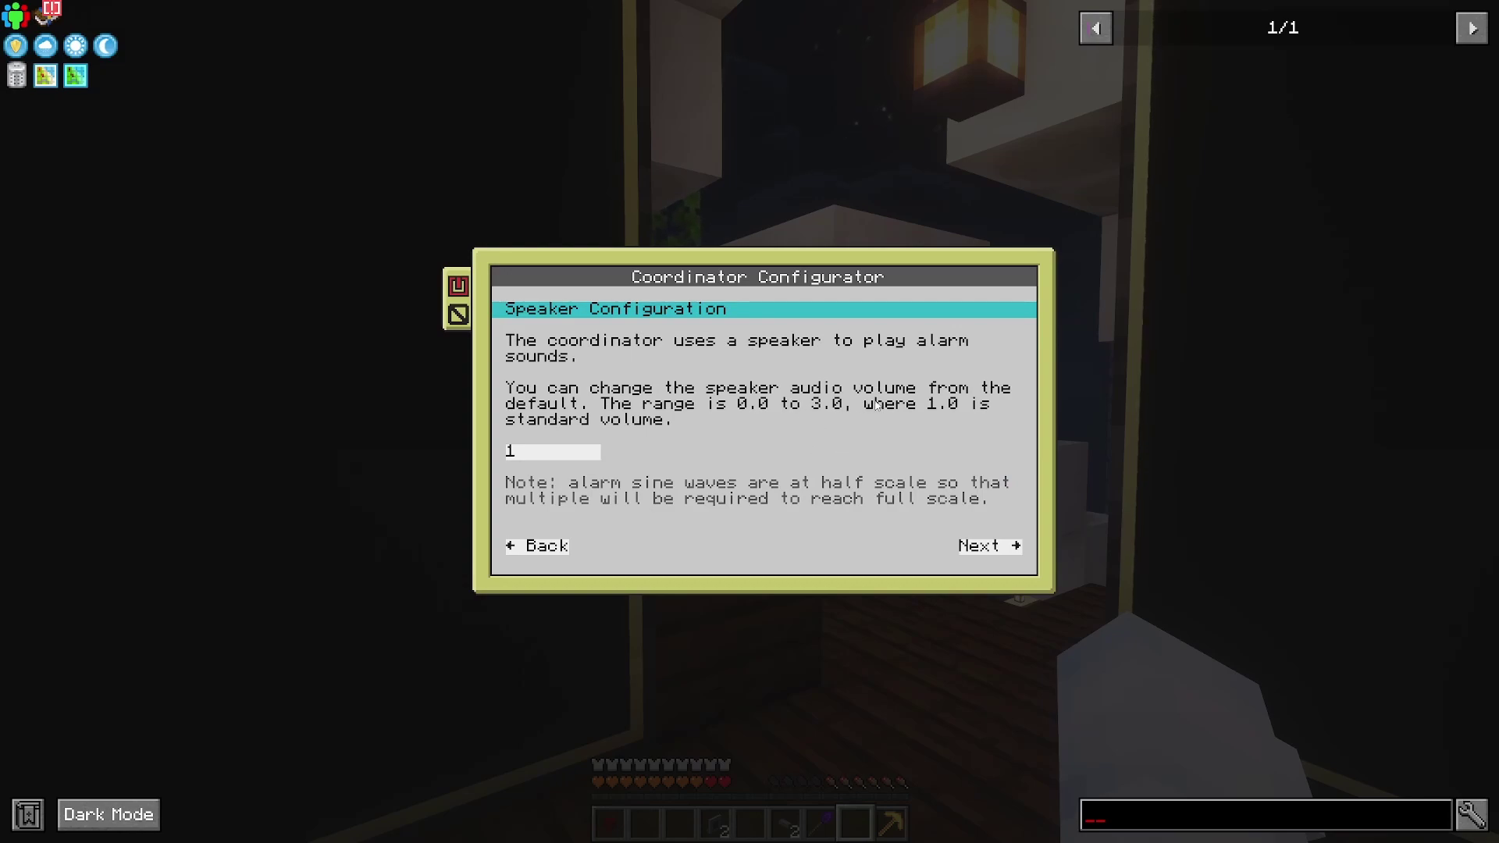
{"action": "left_click", "coordinate": [989, 551]}
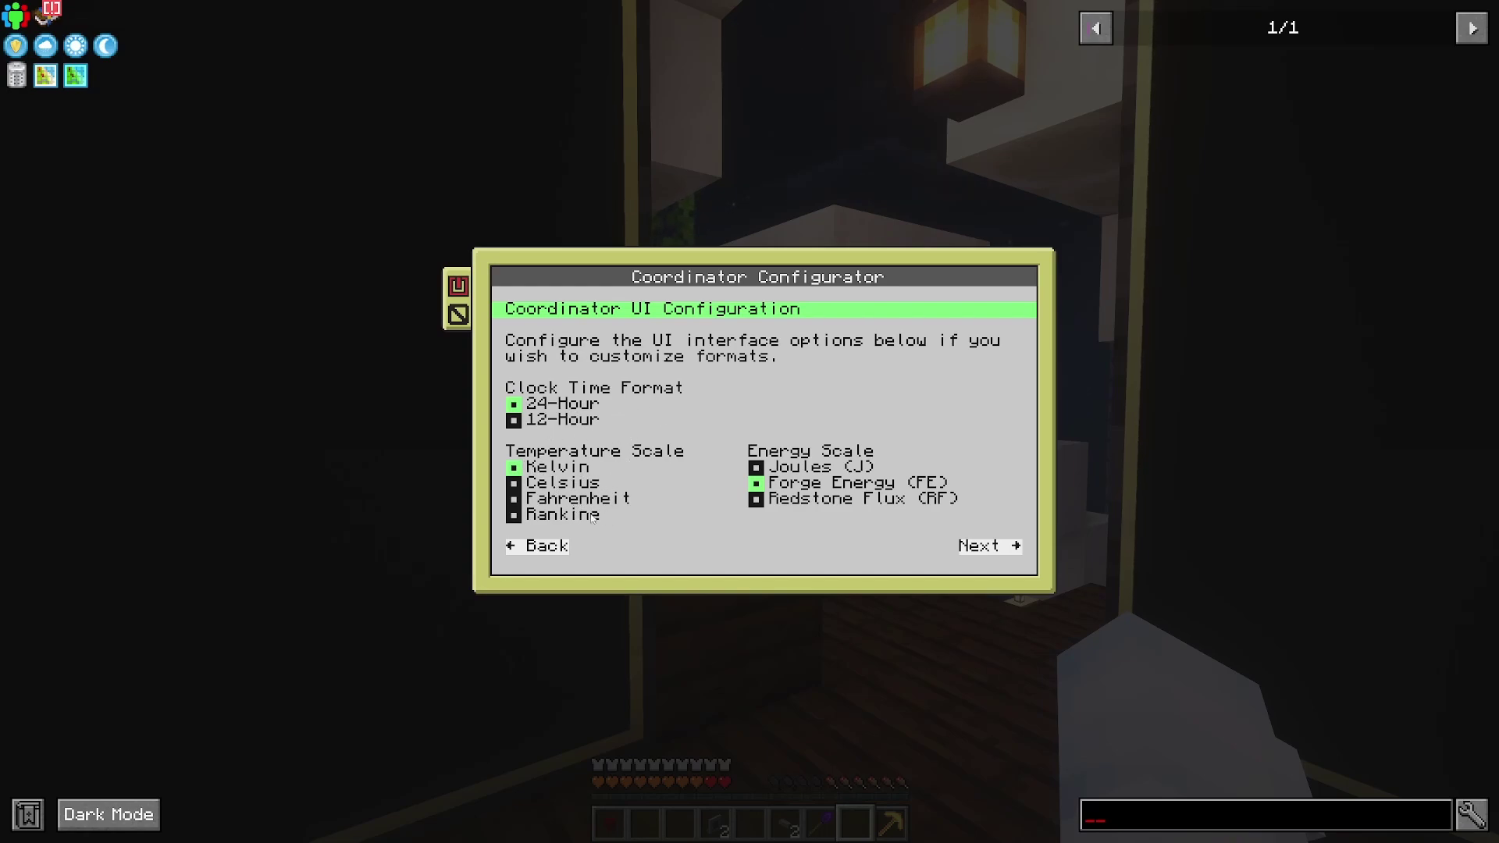
{"action": "left_click", "coordinate": [564, 485]}
{"action": "left_click", "coordinate": [556, 501]}
{"action": "scroll", "coordinate": [560, 521], "scroll_direction": "down", "scroll_amount": 1}
{"action": "left_click", "coordinate": [565, 467]}
{"action": "left_click", "coordinate": [813, 468]}
{"action": "left_click", "coordinate": [815, 484]}
{"action": "left_click", "coordinate": [816, 500]}
{"action": "left_click", "coordinate": [840, 485]}
{"action": "left_click", "coordinate": [839, 500]}
{"action": "left_click", "coordinate": [829, 484]}
{"action": "left_click", "coordinate": [1014, 545]}
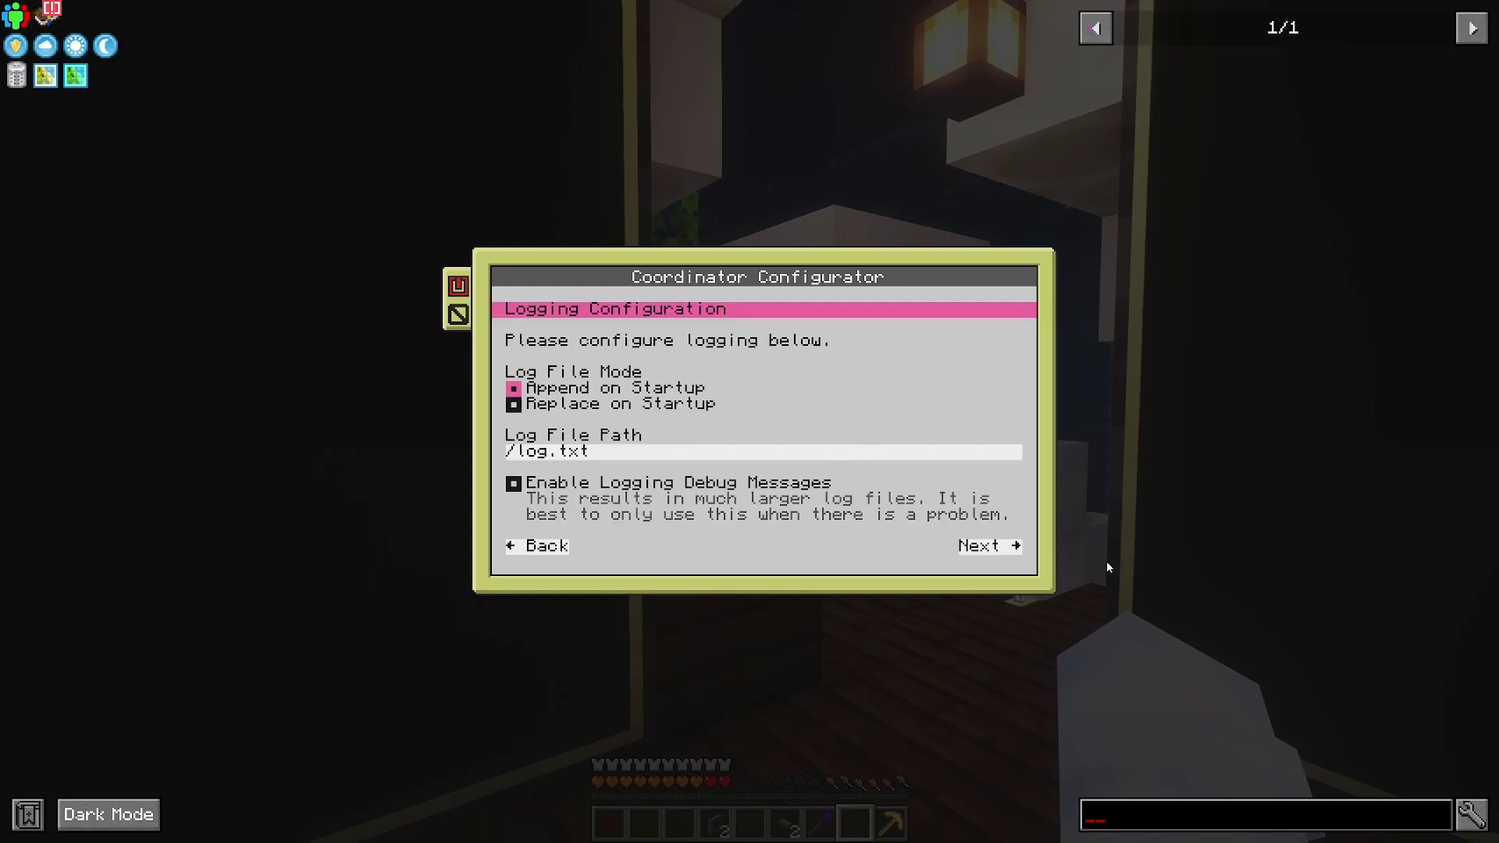
Step: Keep the default logging and color theme settings, and apply the reviewed configuration to start the coordinator
{"action": "left_click", "coordinate": [997, 547]}
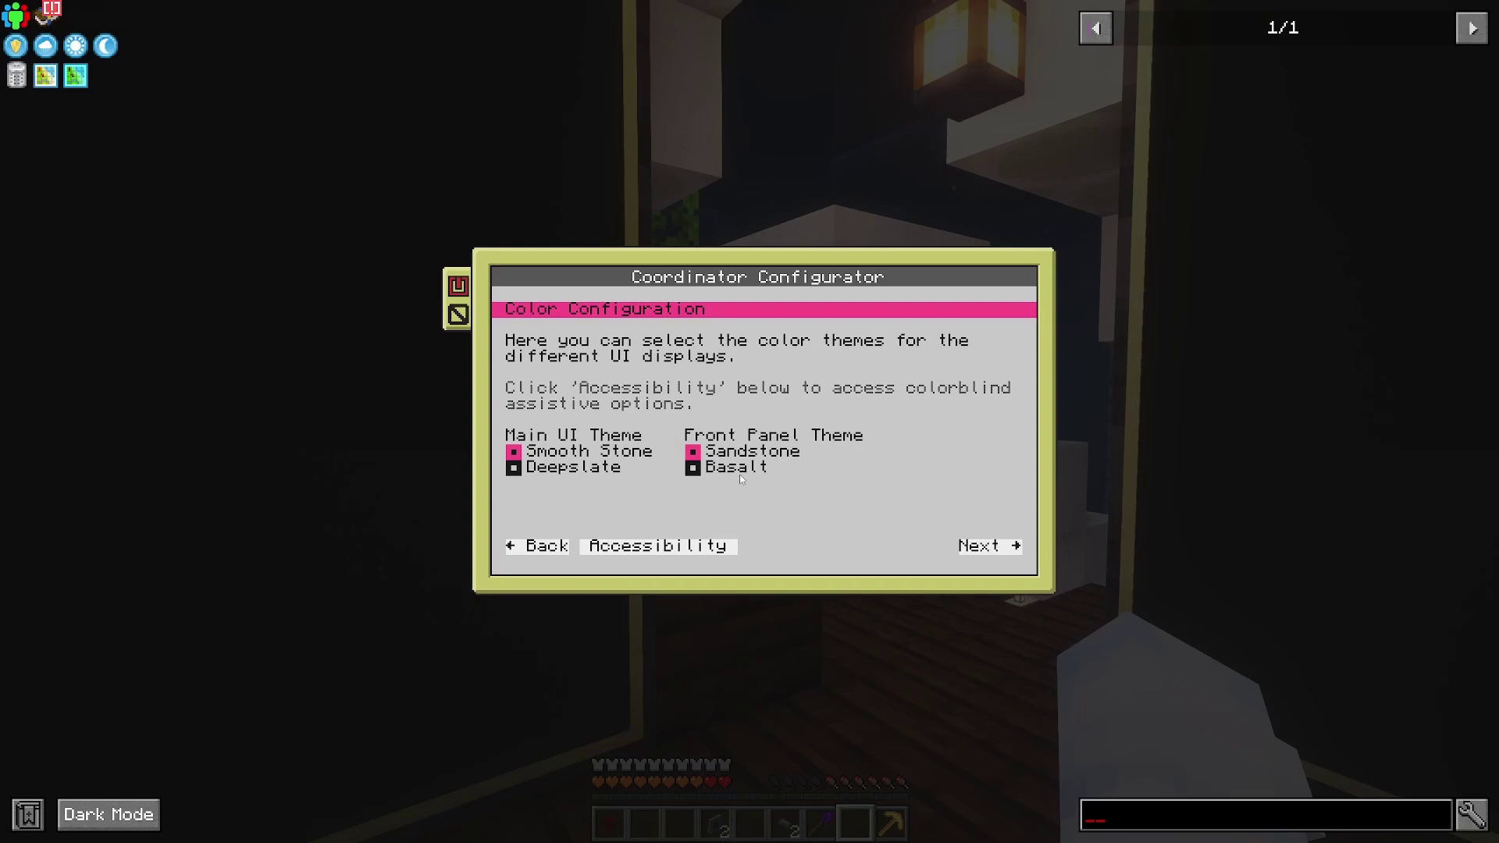
{"action": "left_click", "coordinate": [986, 548]}
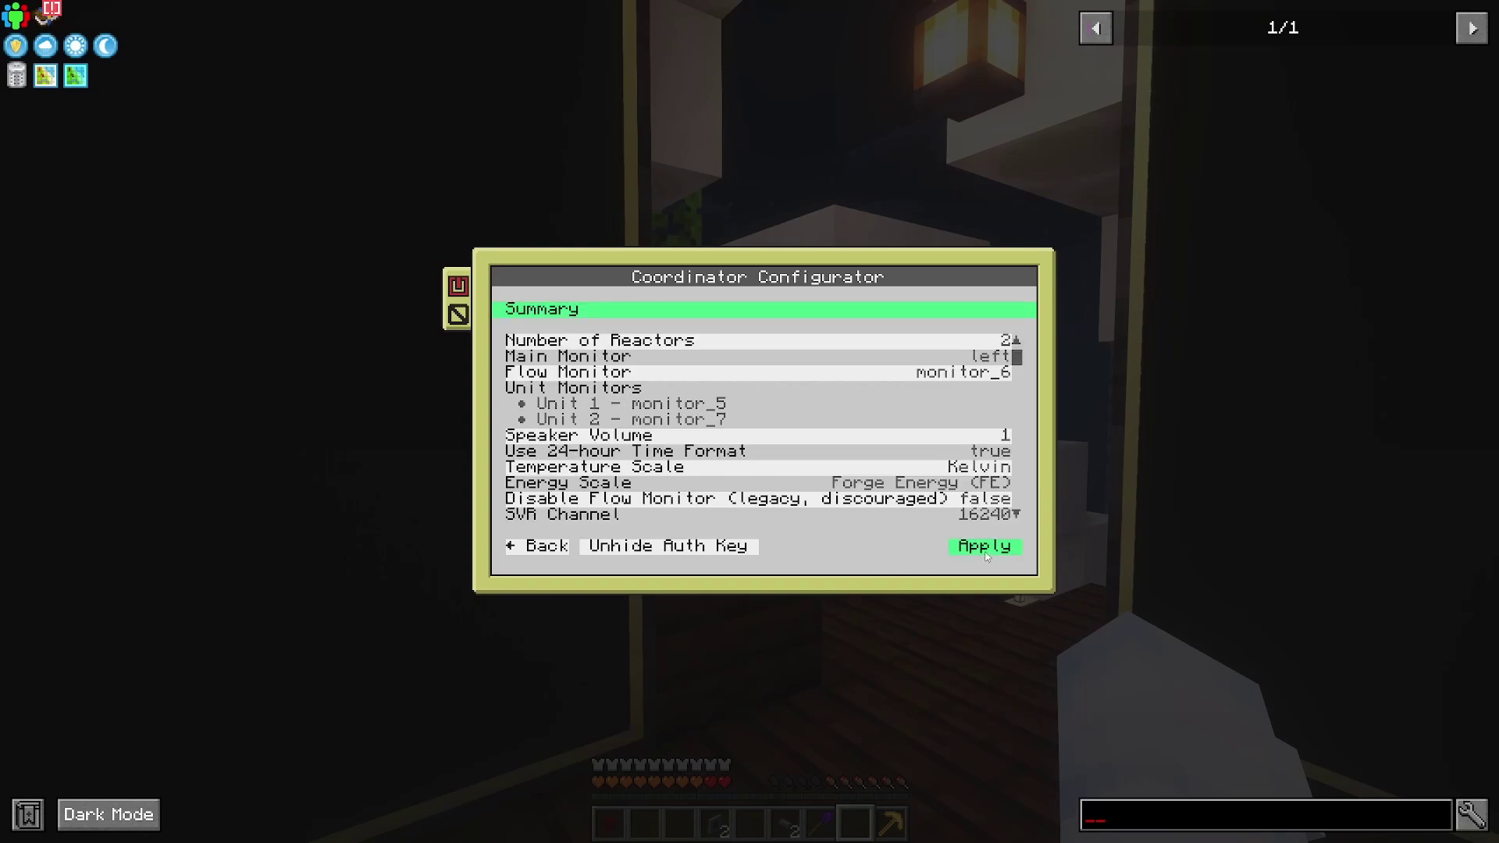
{"action": "scroll", "coordinate": [799, 433], "scroll_direction": "down", "scroll_amount": 3}
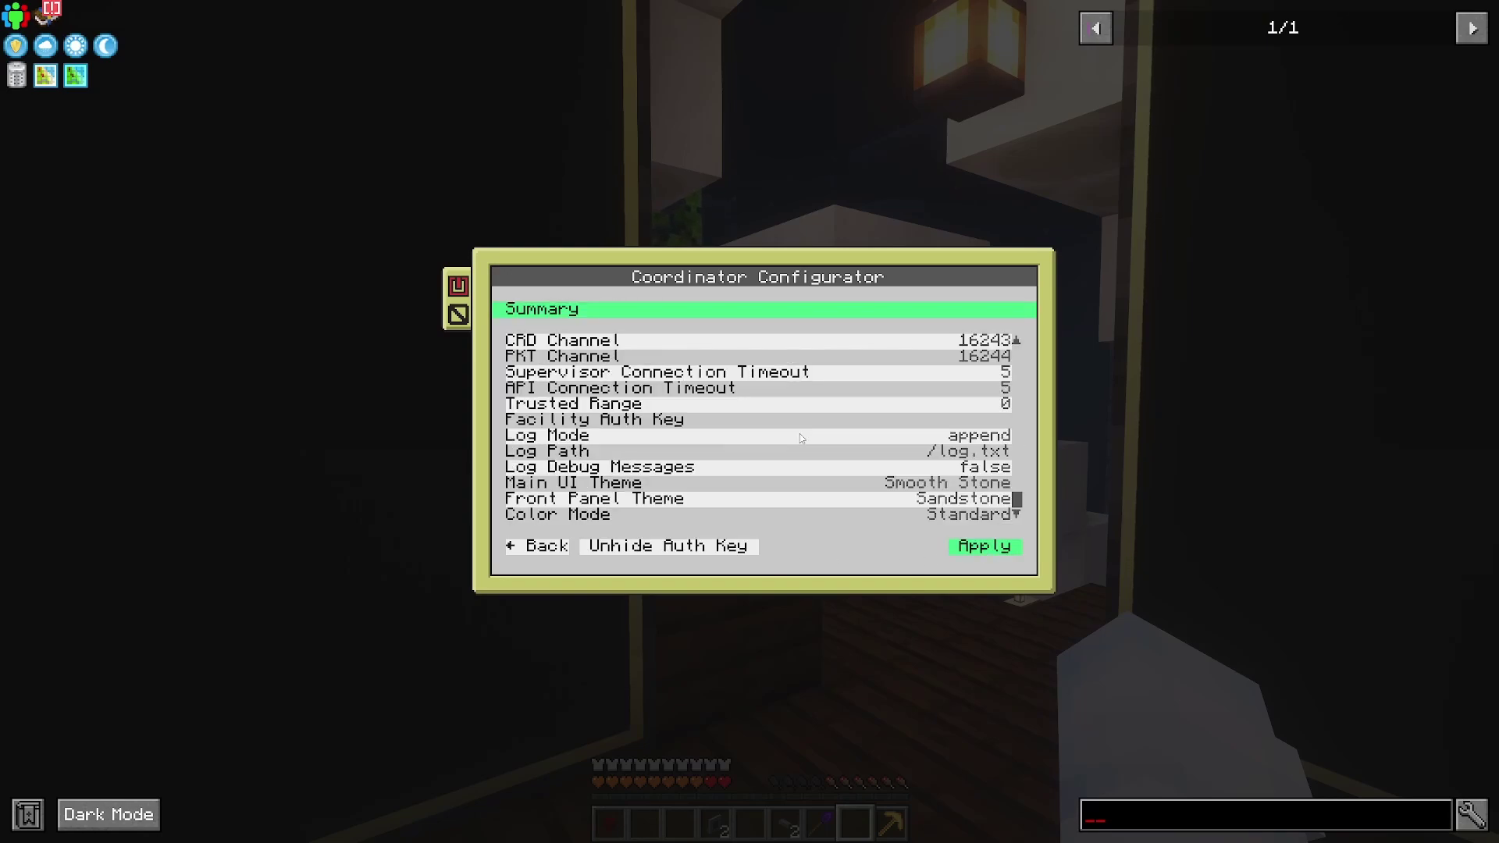
{"action": "scroll", "coordinate": [799, 433], "scroll_direction": "up", "scroll_amount": 5}
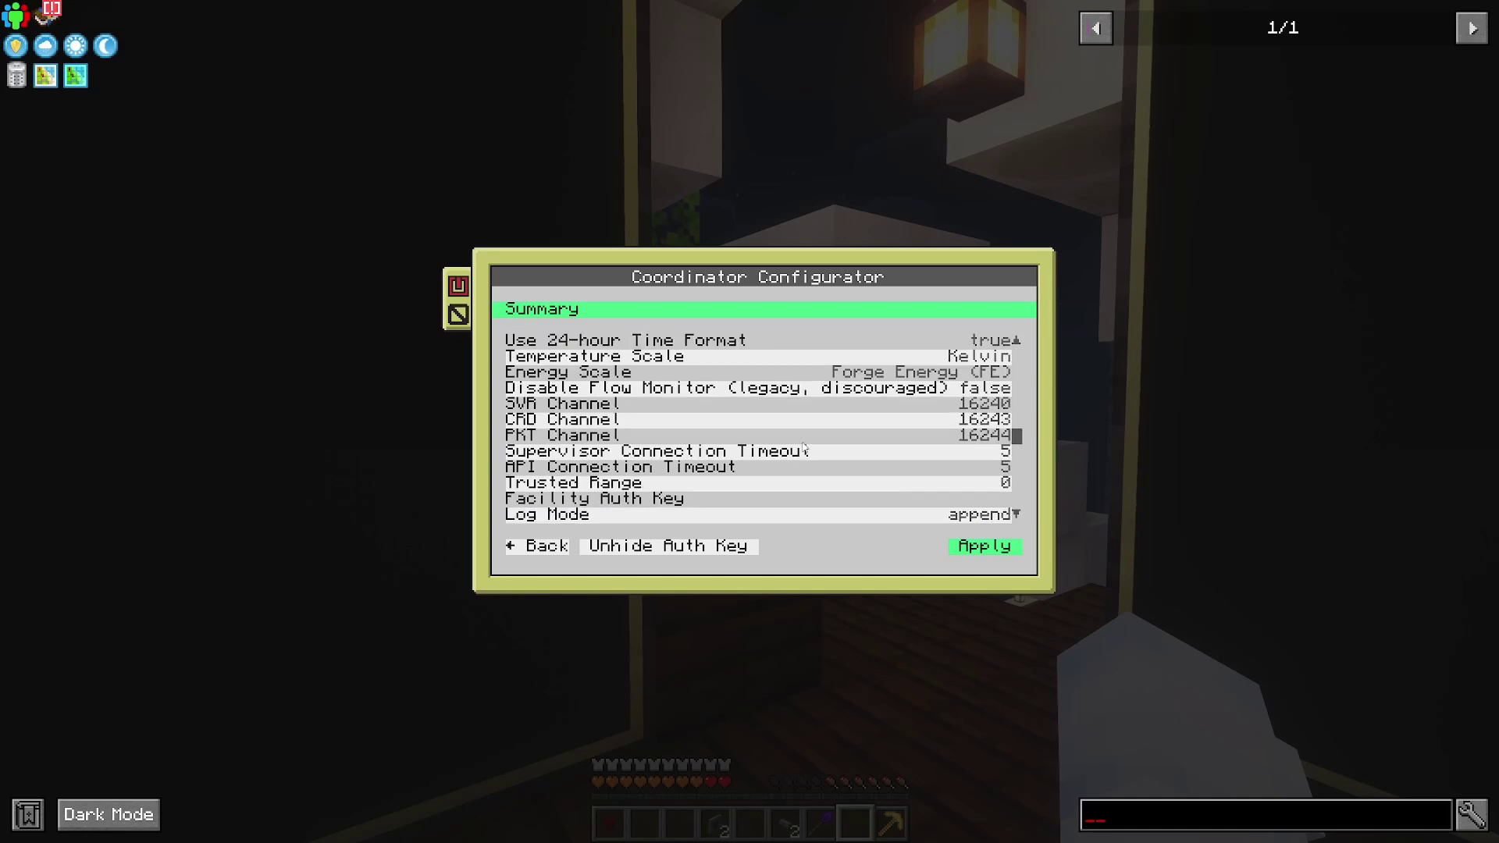
{"action": "left_click", "coordinate": [962, 550]}
{"action": "left_click", "coordinate": [976, 549]}
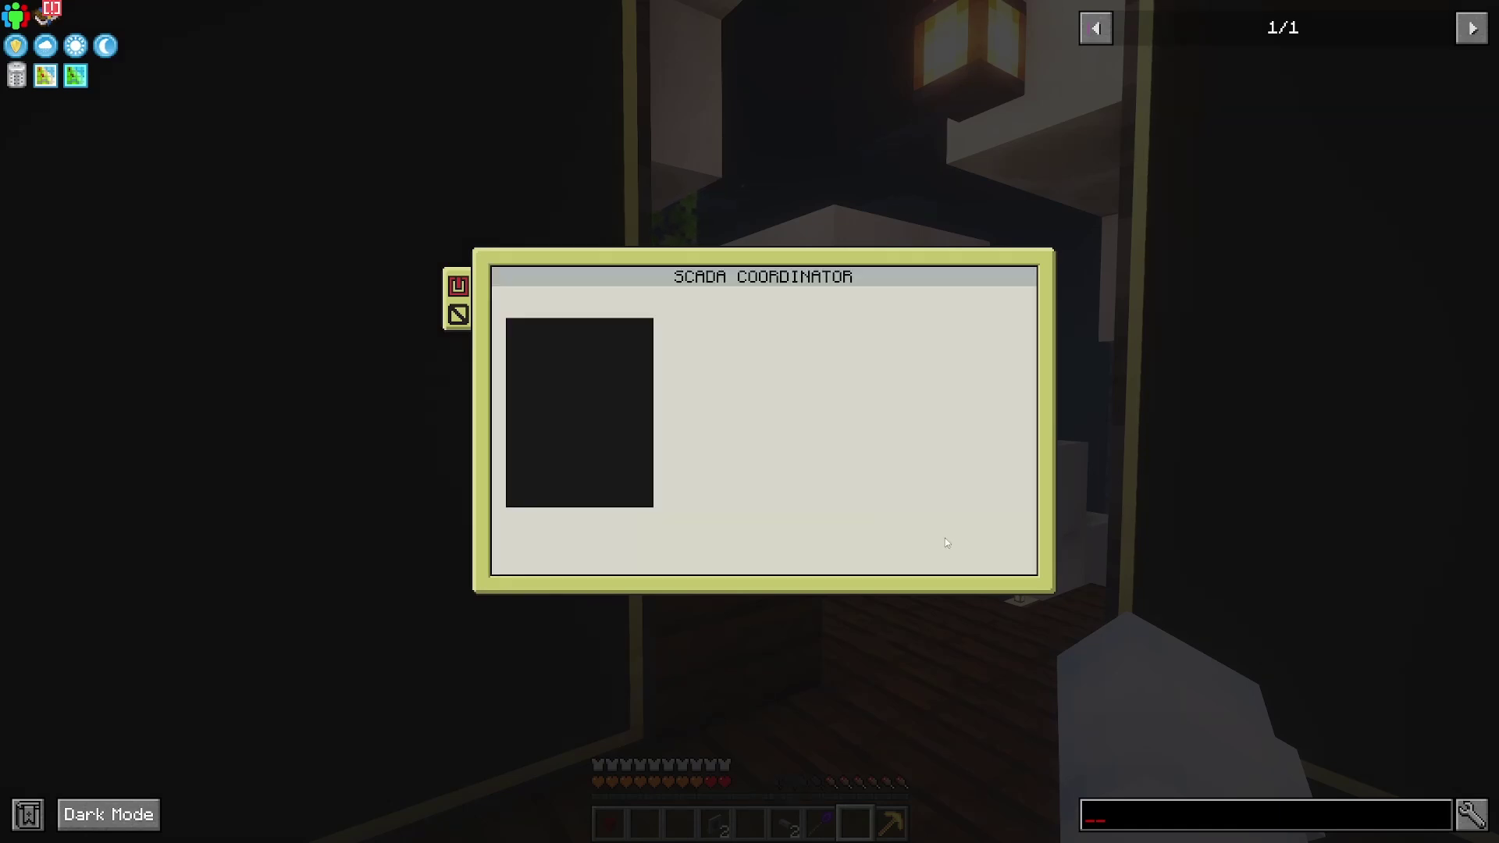
{"action": "key", "text": "Escape"}
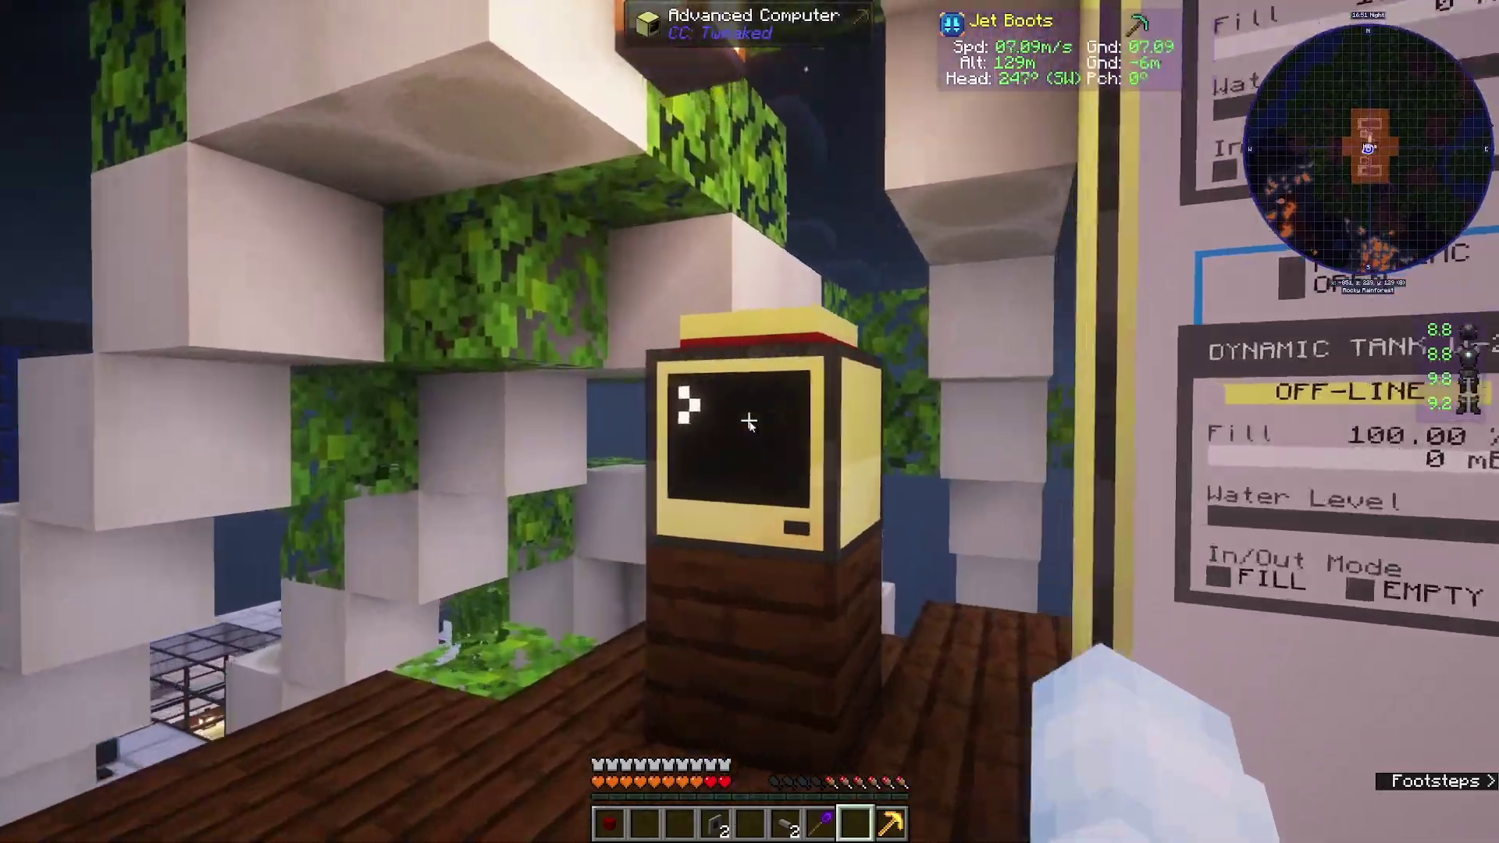
Step: Inspect the connection status pages on the supervisor computer
{"action": "right_click", "coordinate": [749, 422]}
{"action": "left_click", "coordinate": [814, 300]}
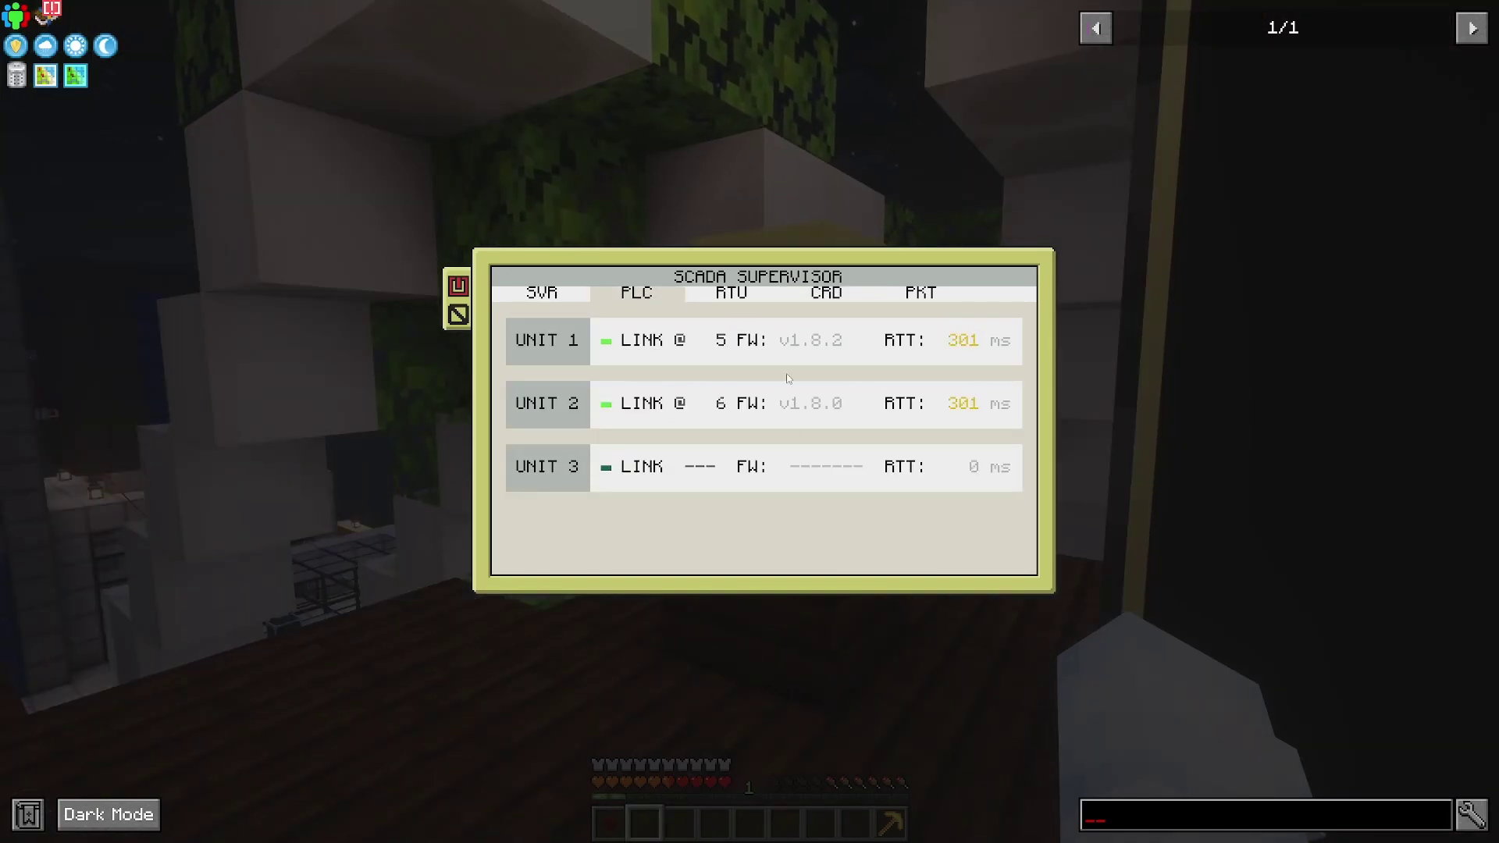
{"action": "key", "text": "Escape"}
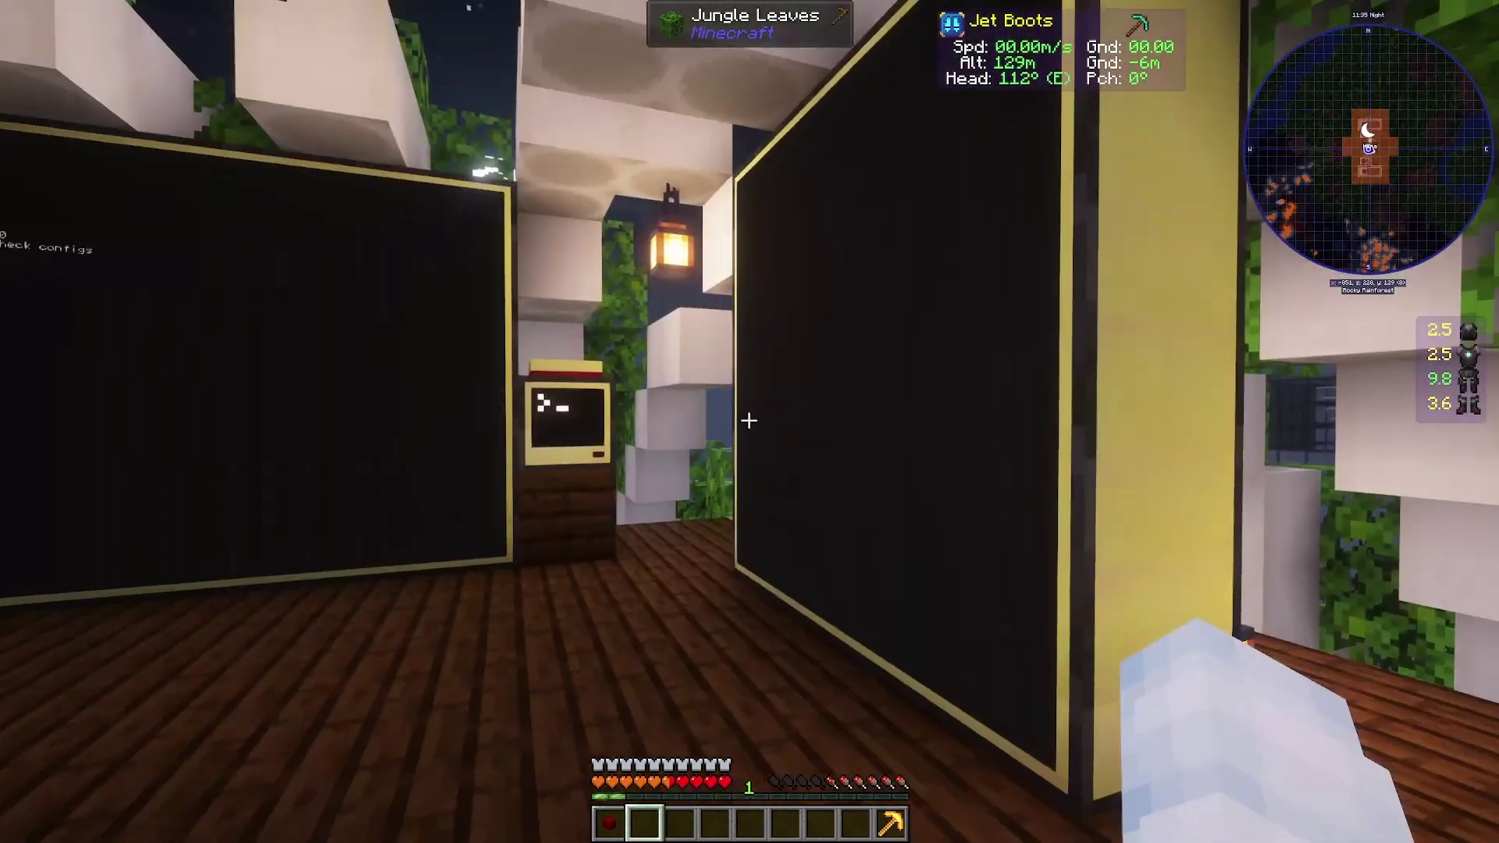
Step: Examine the coordinator's startup log on the large monitor and look over the other unit screens
{"action": "key", "text": "w"}
{"action": "key", "text": "a"}
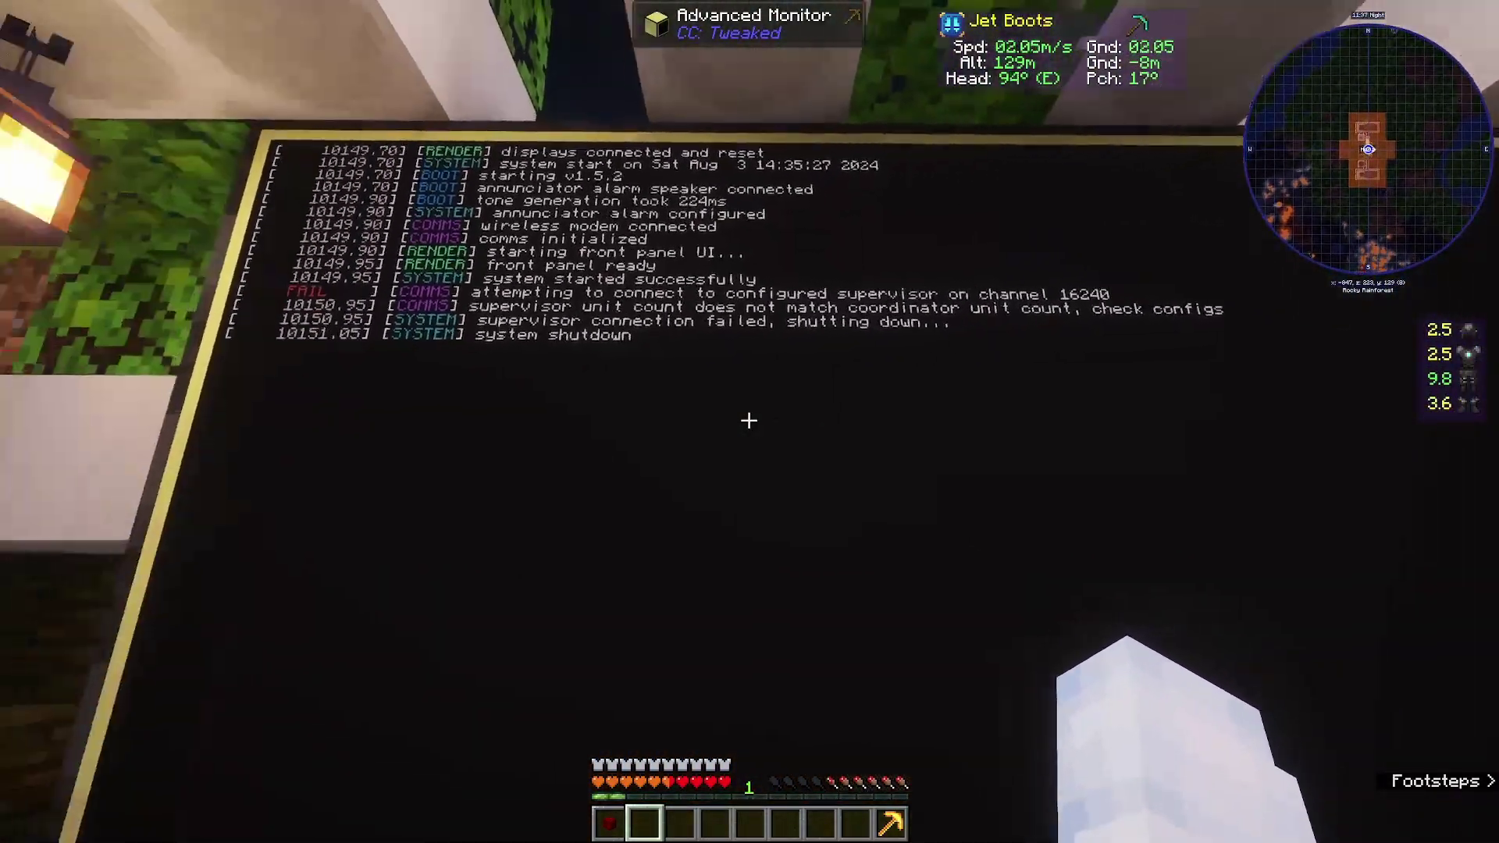
{"action": "key", "text": "d"}
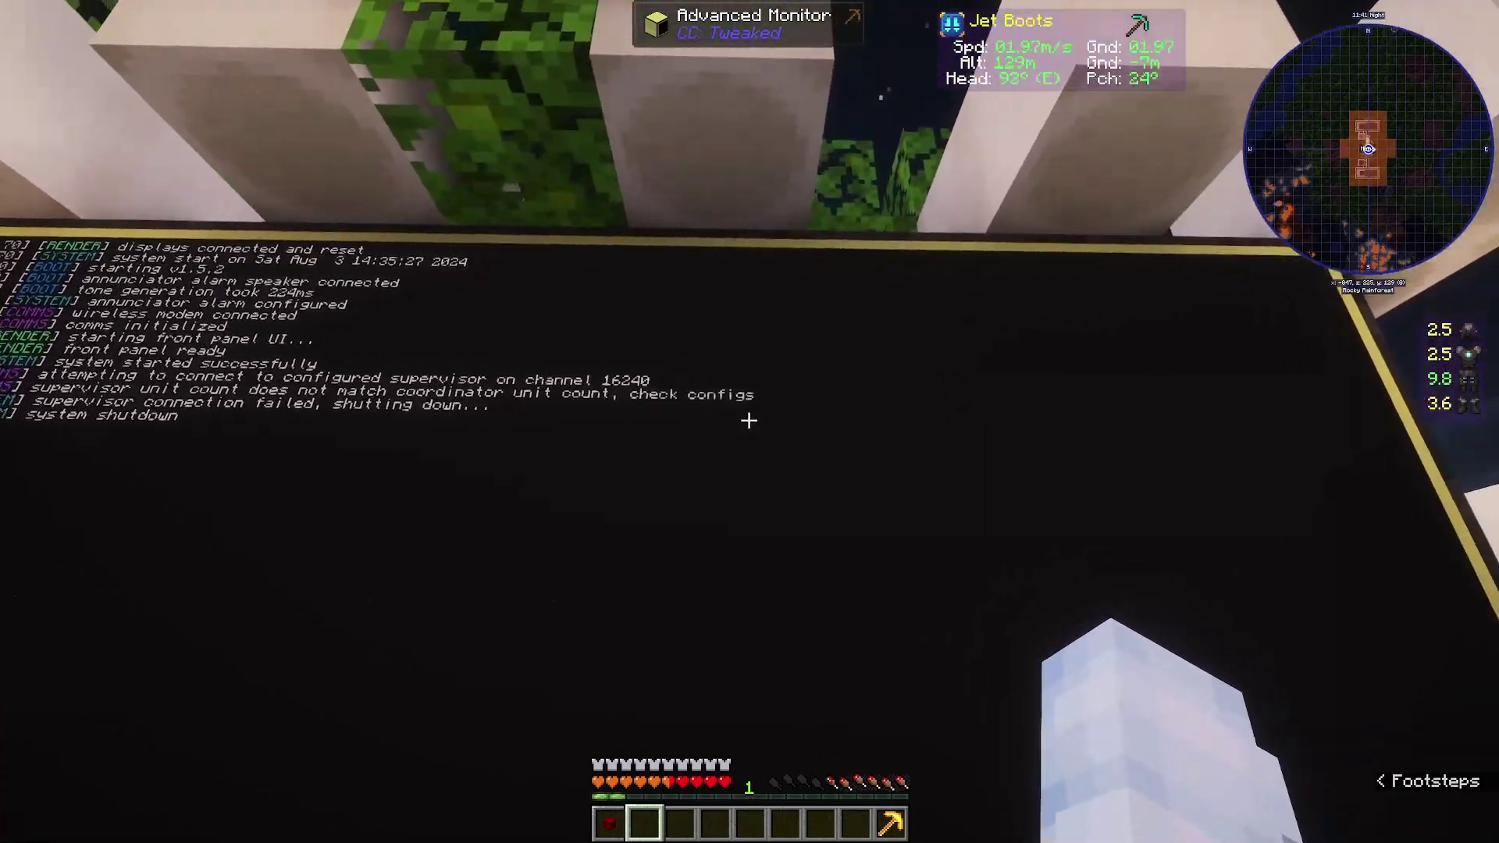
{"action": "key", "text": "d"}
{"action": "key", "text": "d"}
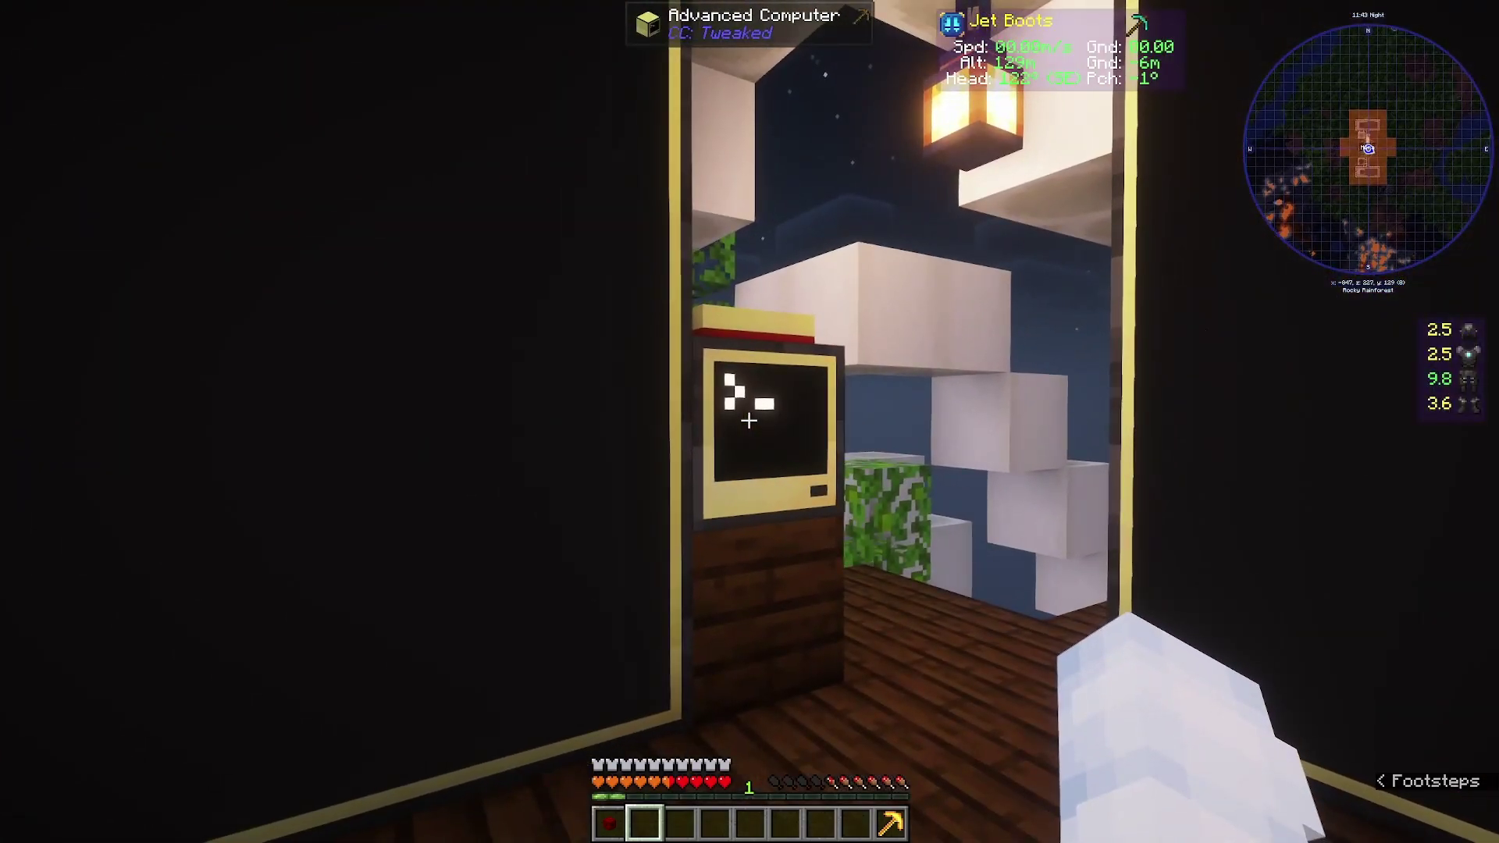
{"action": "key", "text": "a"}
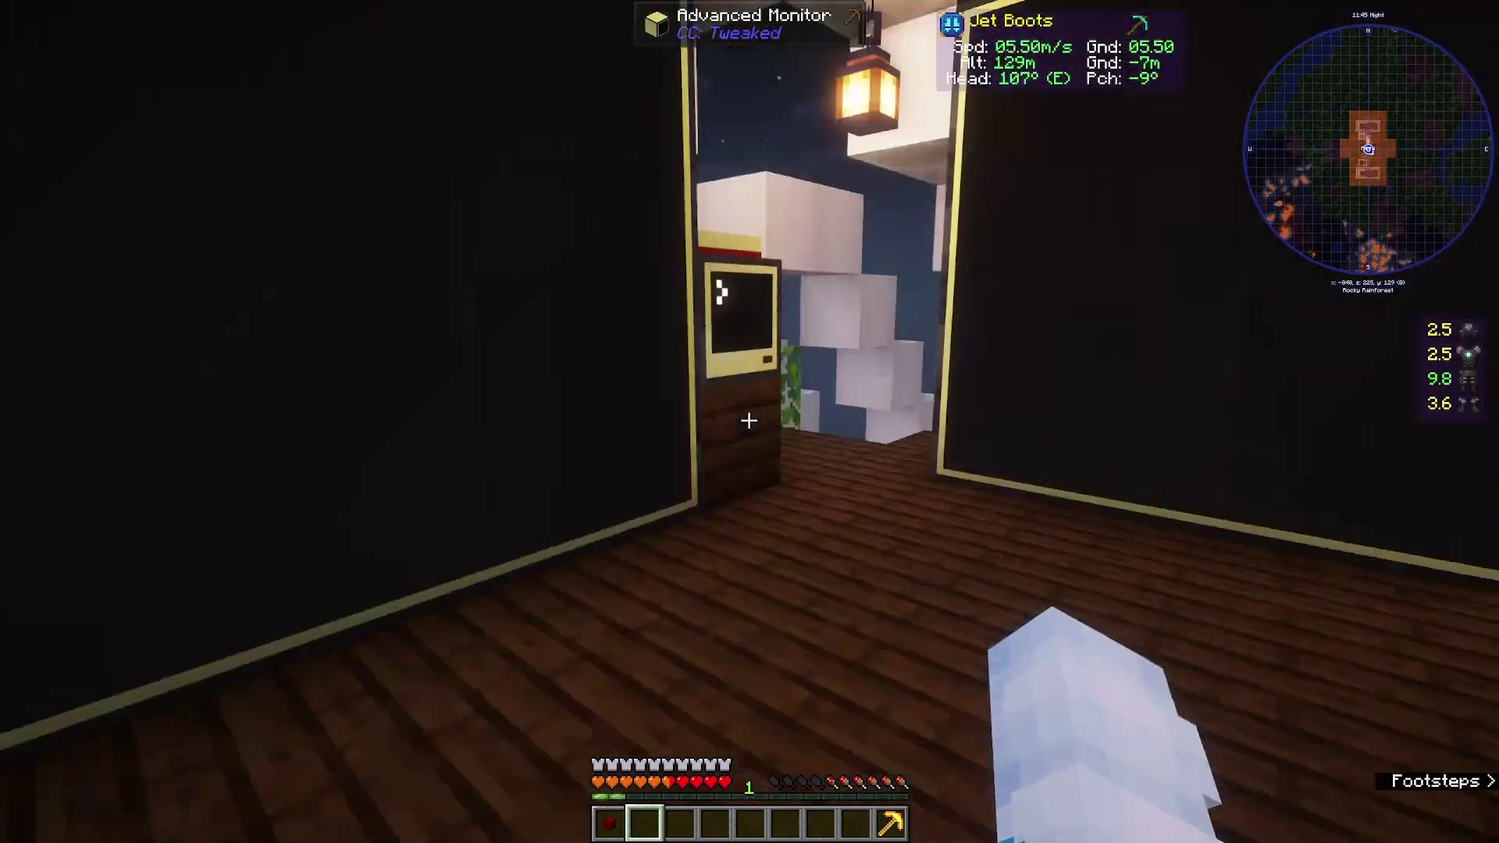
{"action": "key", "text": "a"}
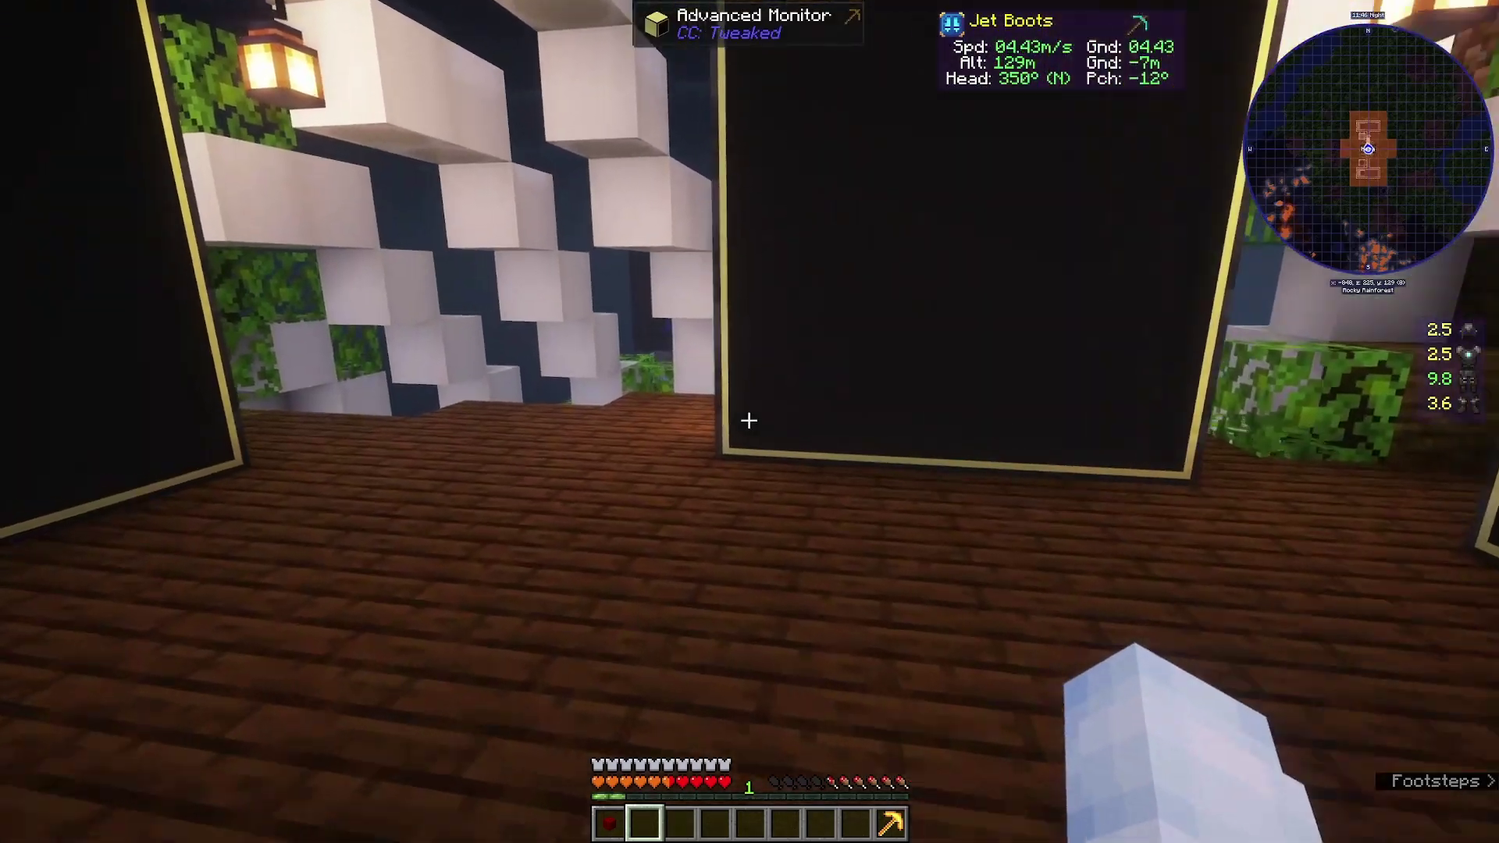
{"action": "key", "text": "w"}
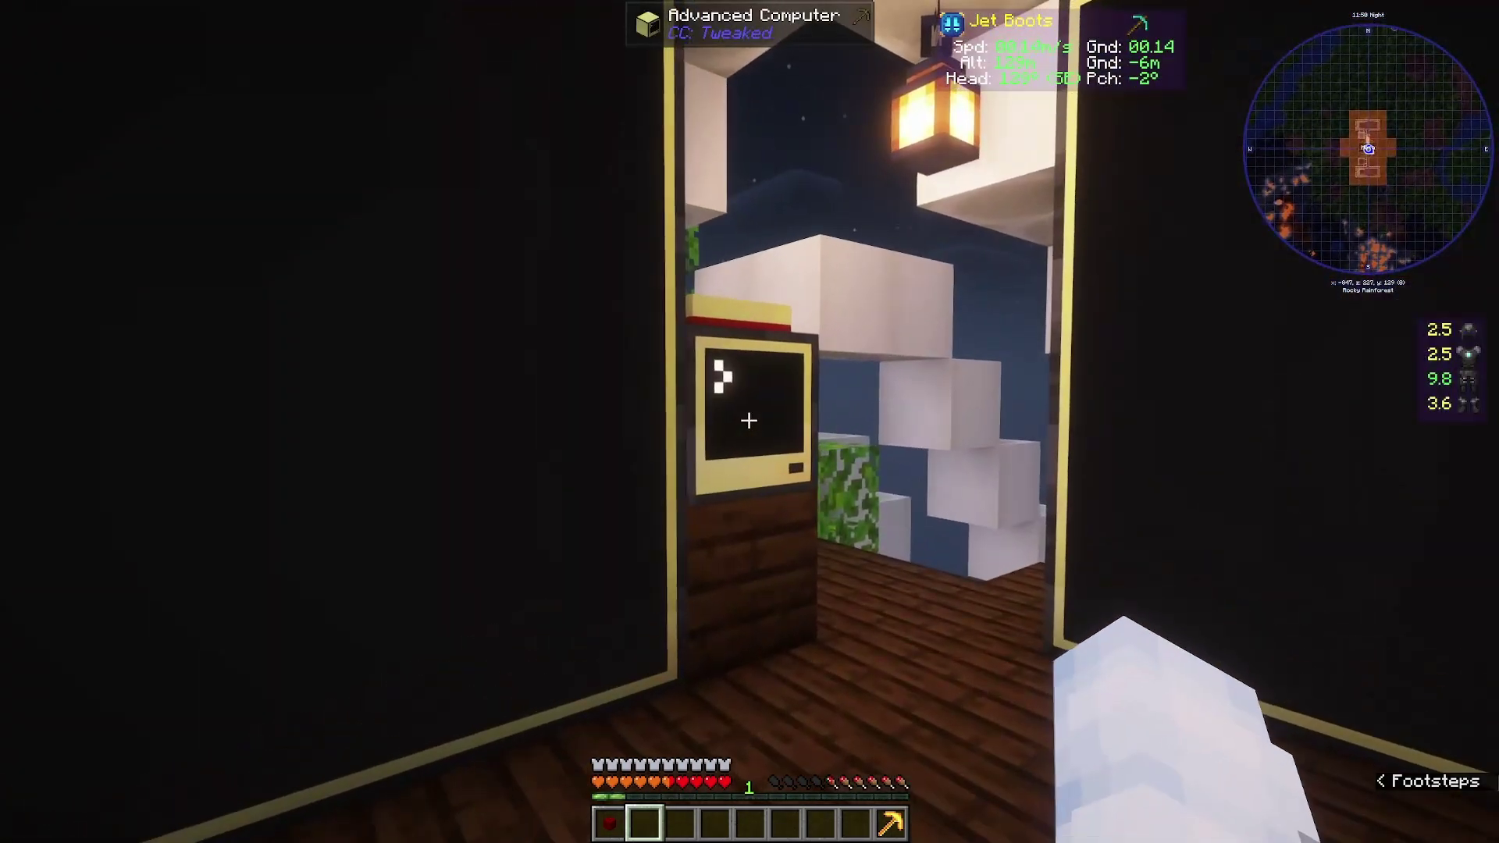
Step: Run the configure command on the coordinator, fetch the facility configuration from the supervisor again, and continue to the monitor assignment list
{"action": "right_click", "coordinate": [750, 421]}
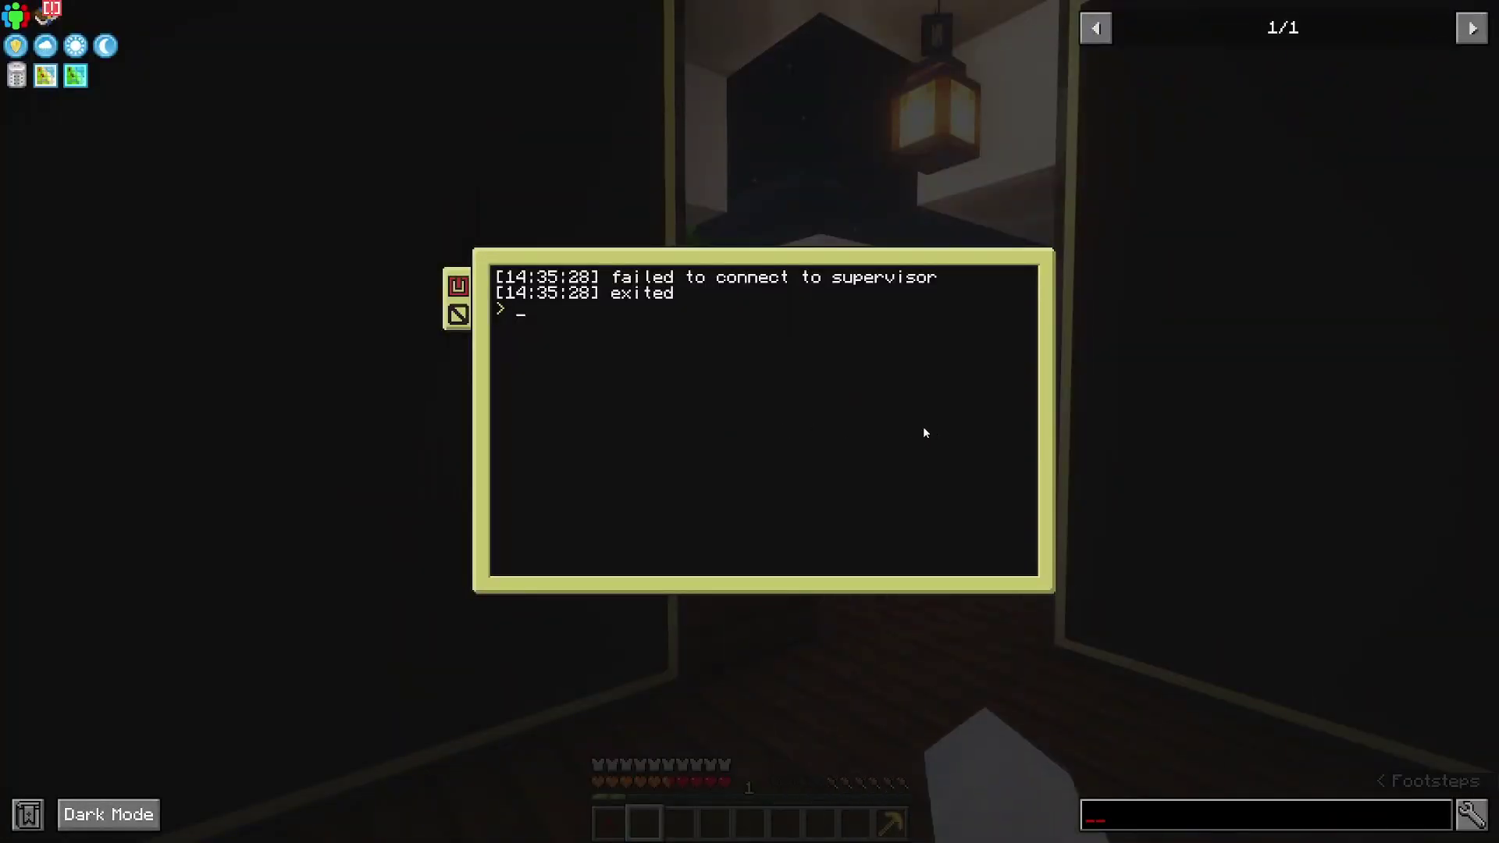
{"action": "type", "text": "configure"}
{"action": "key", "text": "Return"}
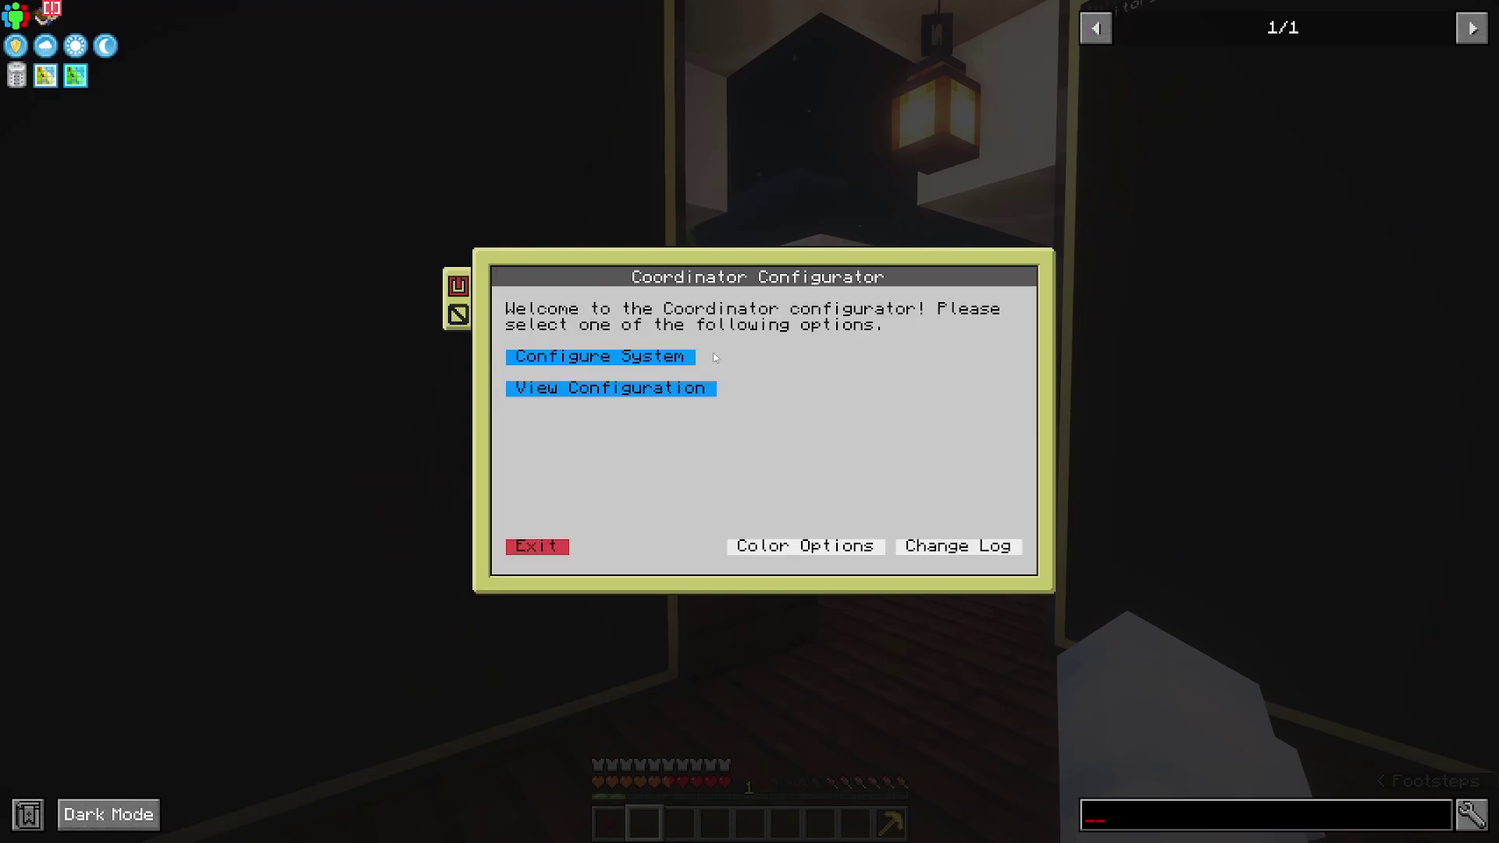
{"action": "left_click", "coordinate": [612, 356]}
{"action": "left_click", "coordinate": [1003, 545]}
{"action": "left_click", "coordinate": [1011, 545]}
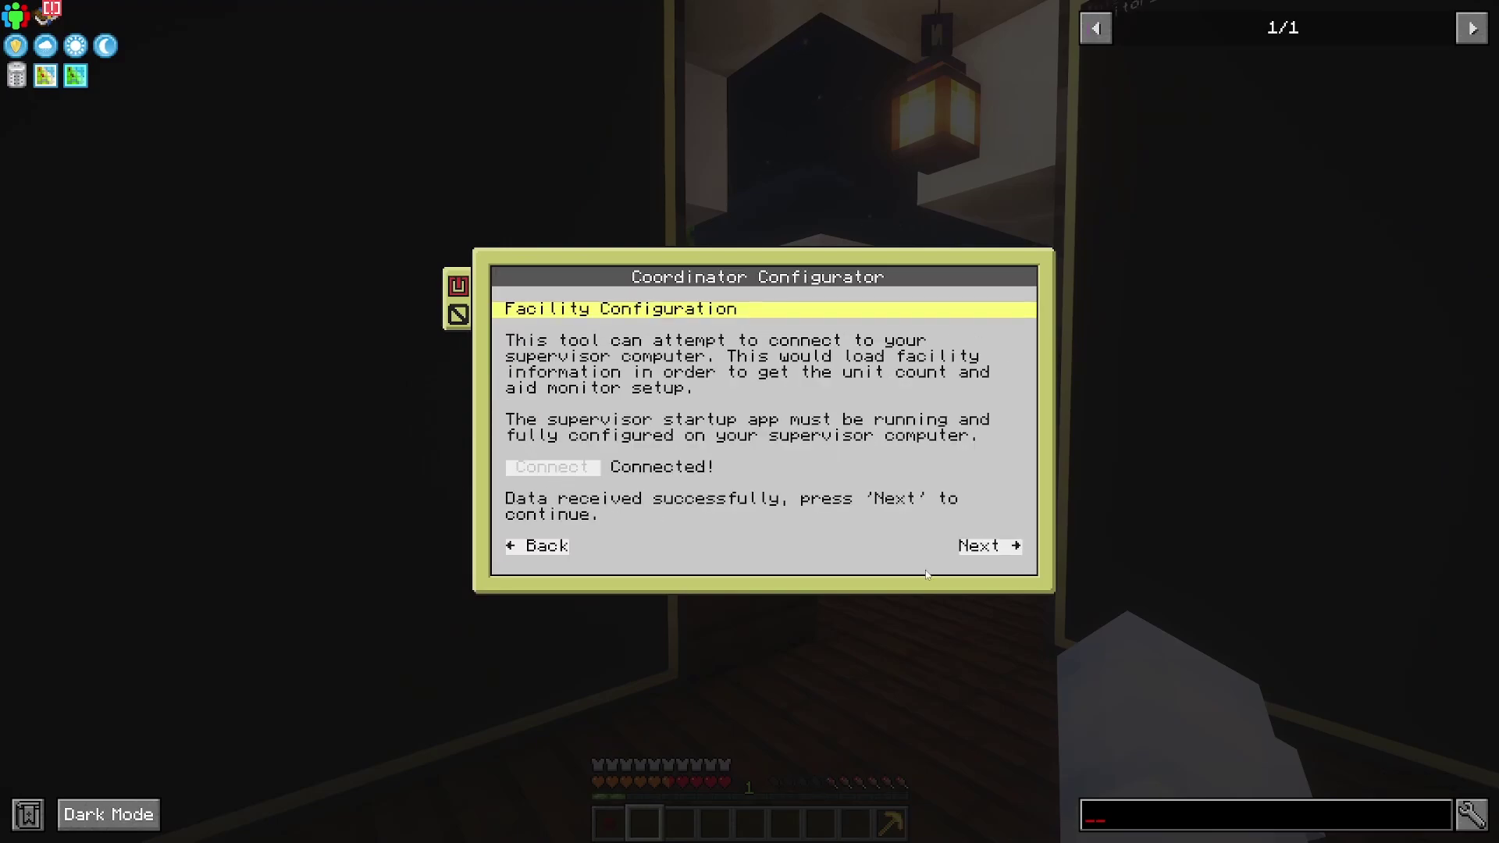
{"action": "left_click", "coordinate": [985, 545]}
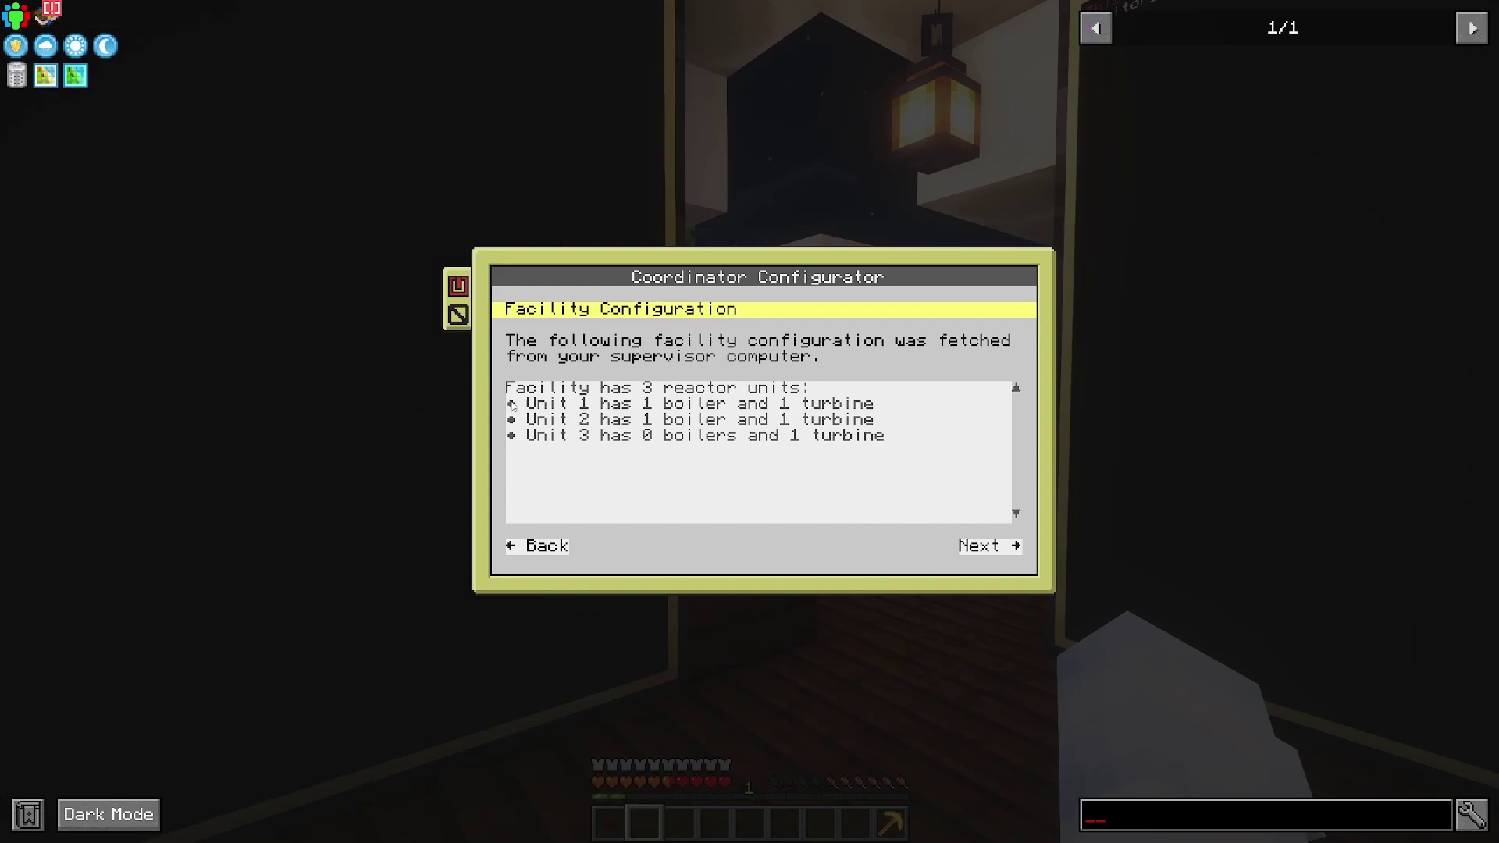
{"action": "left_click", "coordinate": [994, 547]}
{"action": "left_click", "coordinate": [1007, 547]}
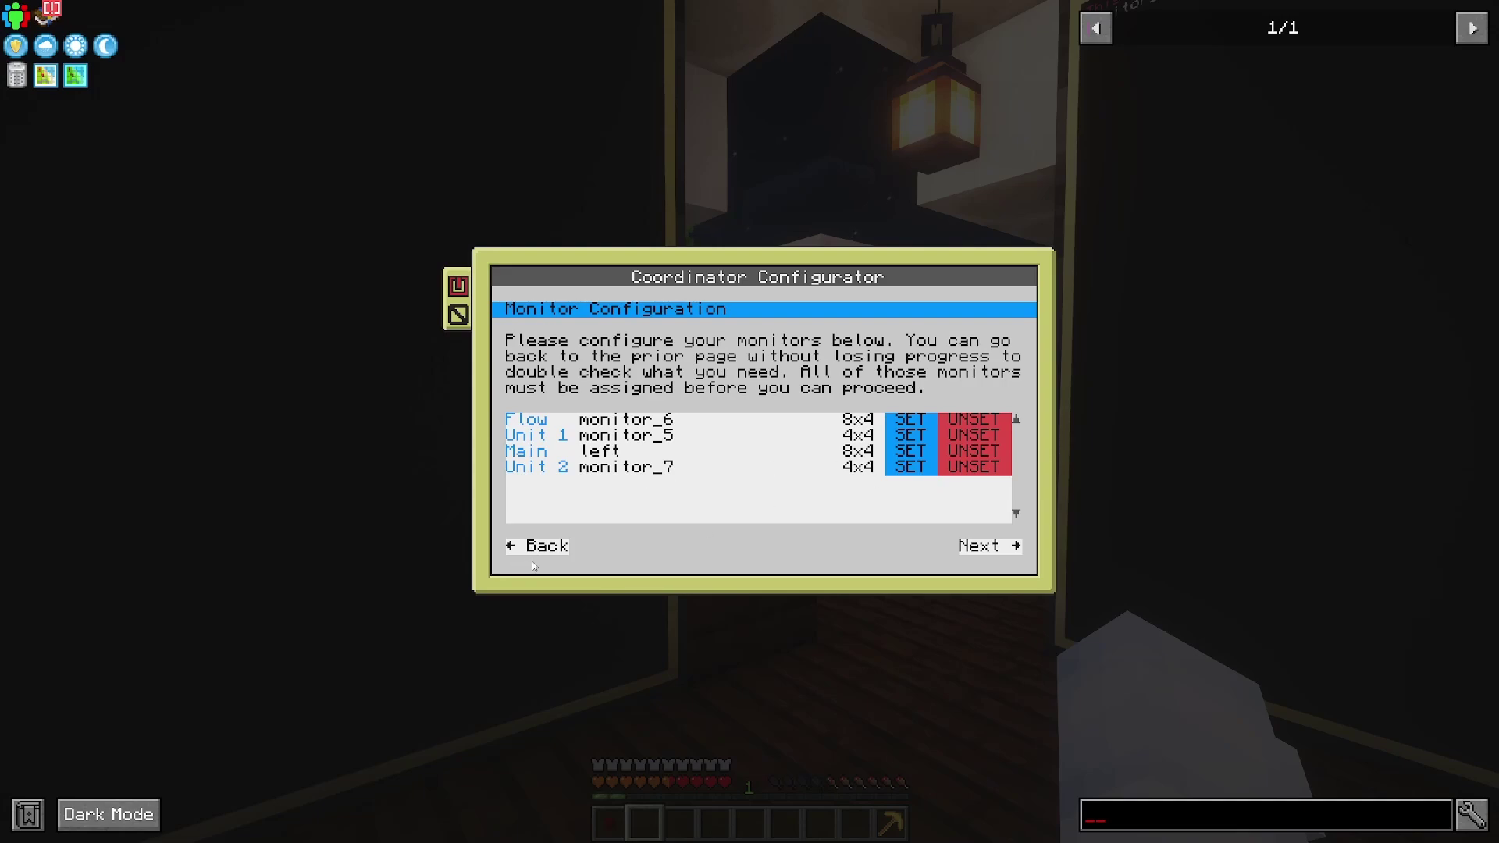
{"action": "key", "text": "Escape"}
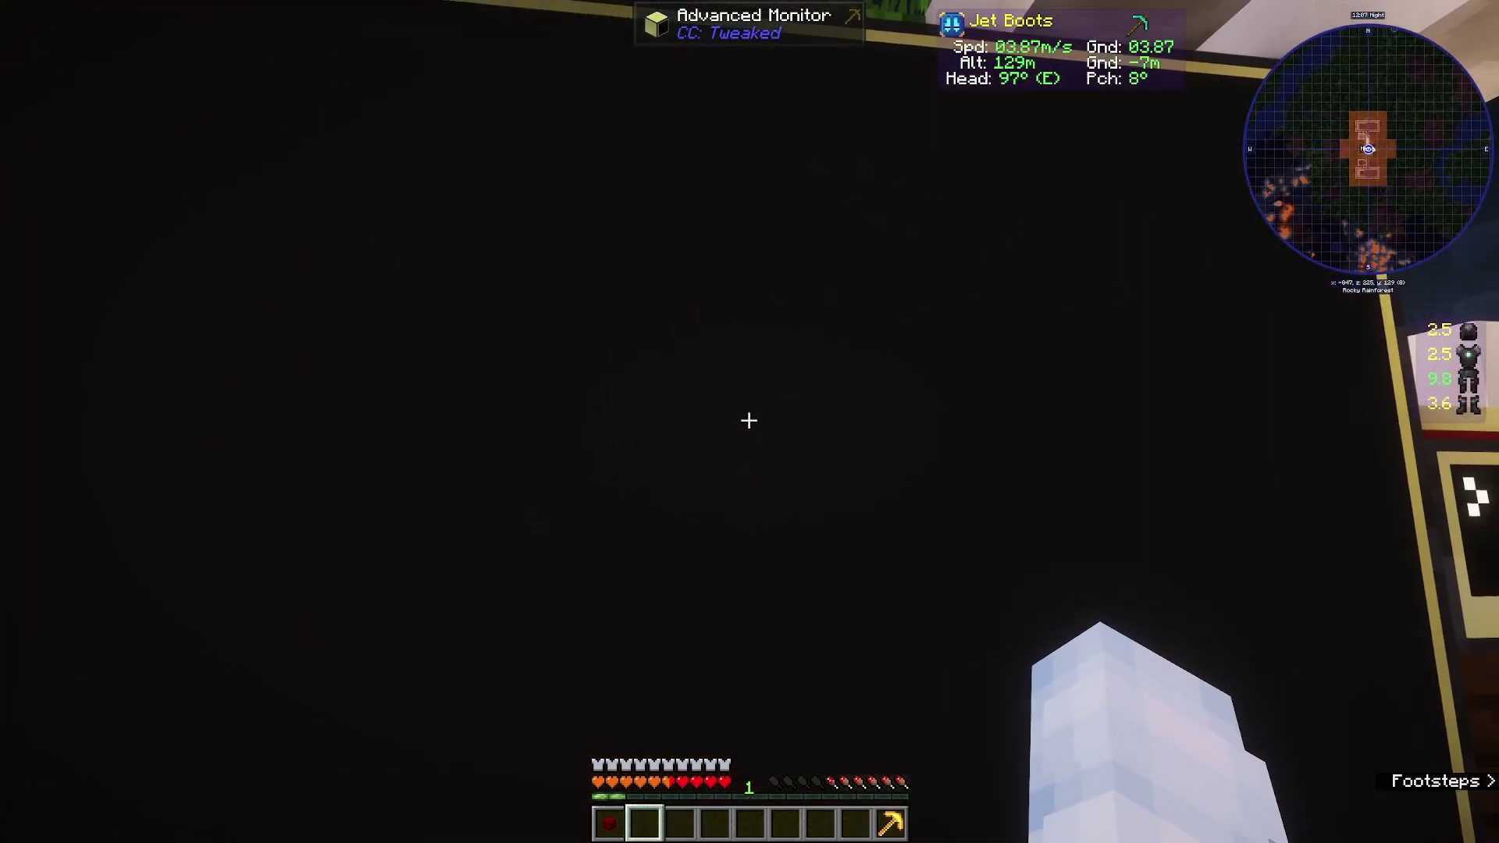